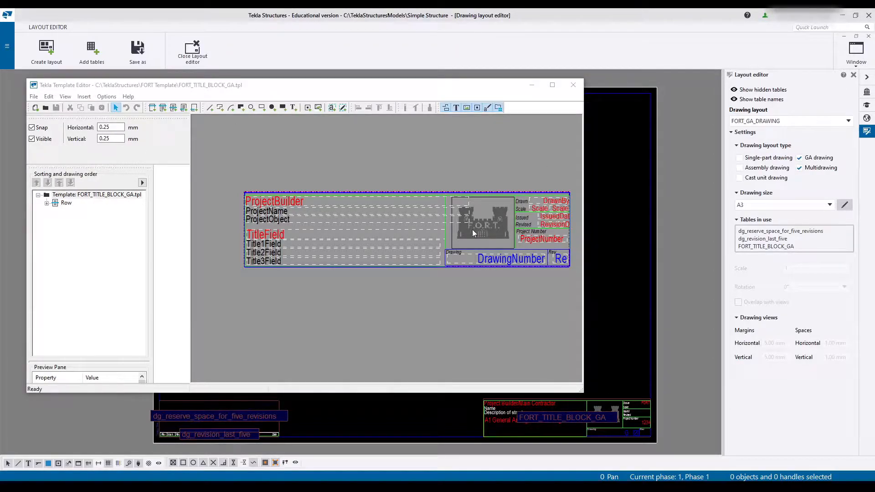
- Open the Template Editor and create a new graphical template
{"action": "key", "text": "super"}
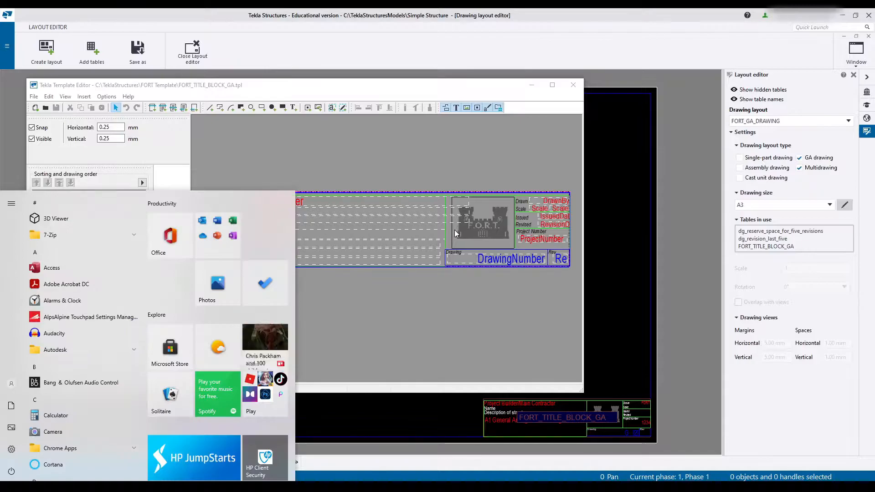
{"action": "type", "text": "templ"}
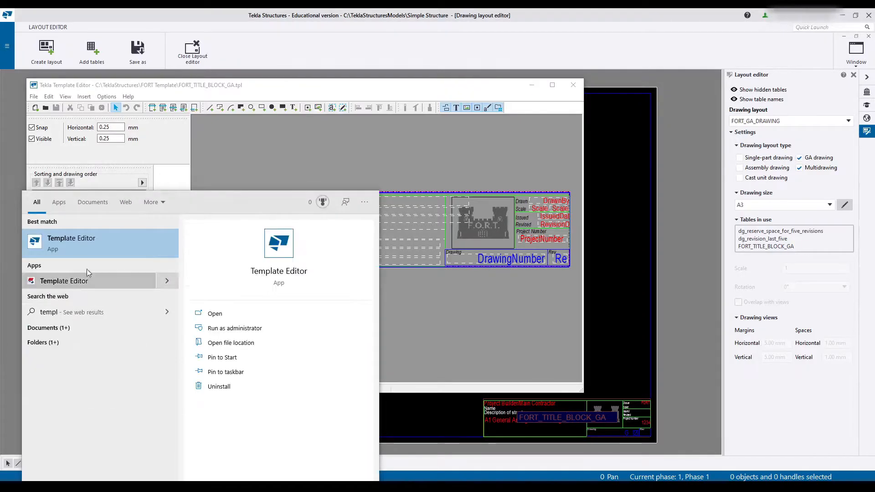
{"action": "left_click", "coordinate": [69, 248]}
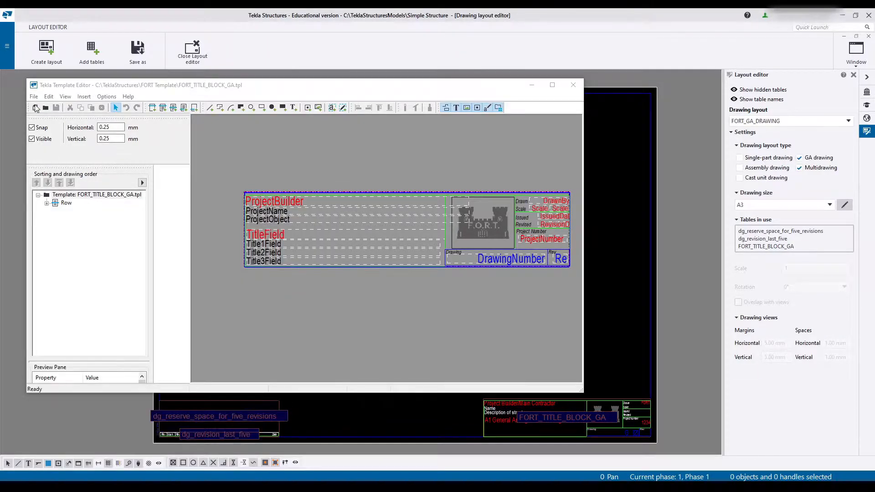
{"action": "left_click", "coordinate": [35, 108]}
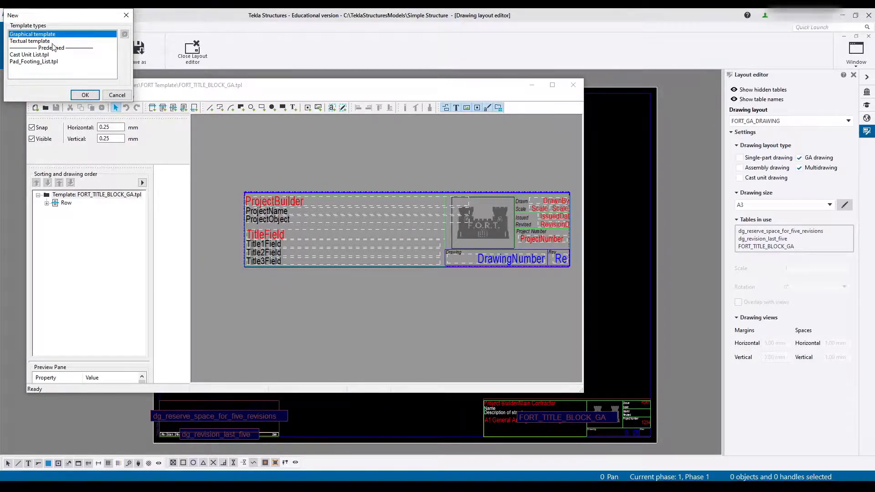
{"action": "left_click", "coordinate": [78, 96]}
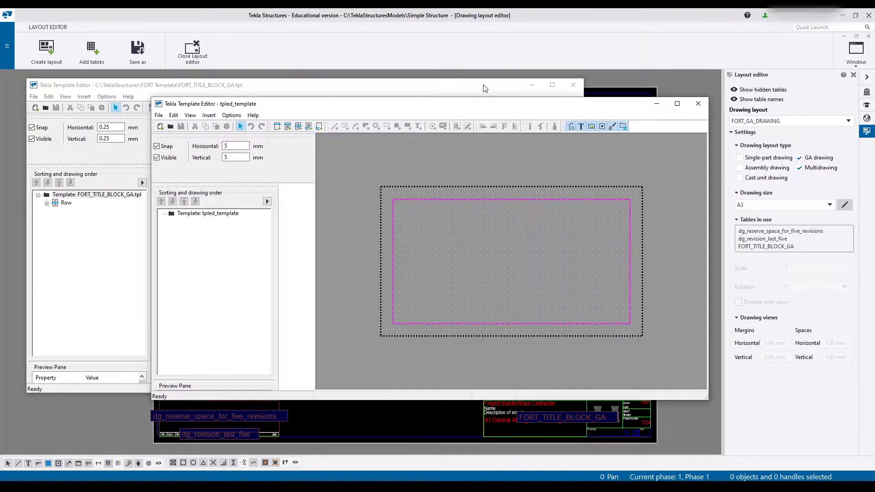
- Switch the FORT_GA_DRAWING layout to A4 size and check the sheet dimensions and frame margins in the drawing size settings
{"action": "left_click_drag", "start_coordinate": [483, 84], "coordinate": [523, 91]}
{"action": "left_click_drag", "start_coordinate": [464, 93], "coordinate": [0, 79]}
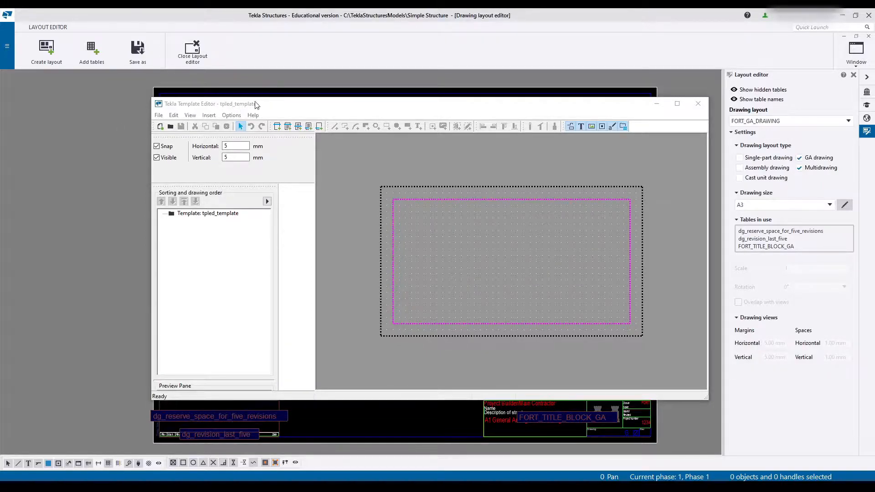
{"action": "left_click_drag", "start_coordinate": [276, 108], "coordinate": [0, 90]}
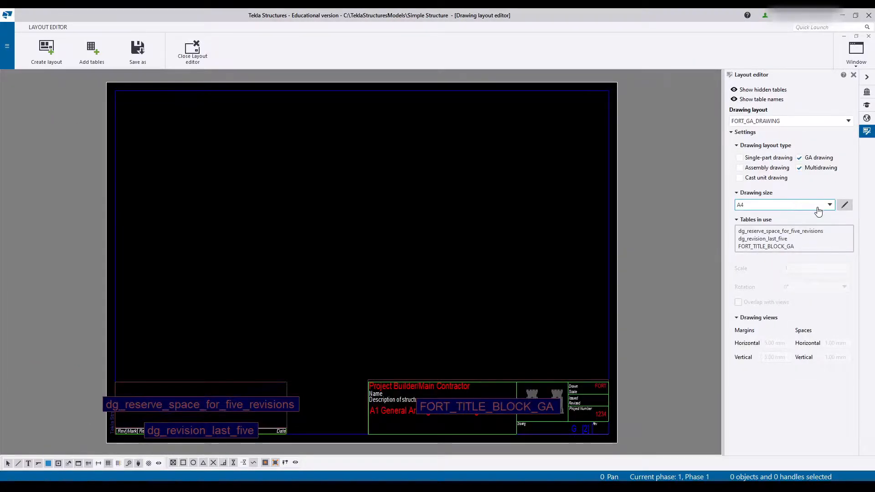
{"action": "left_click", "coordinate": [845, 204]}
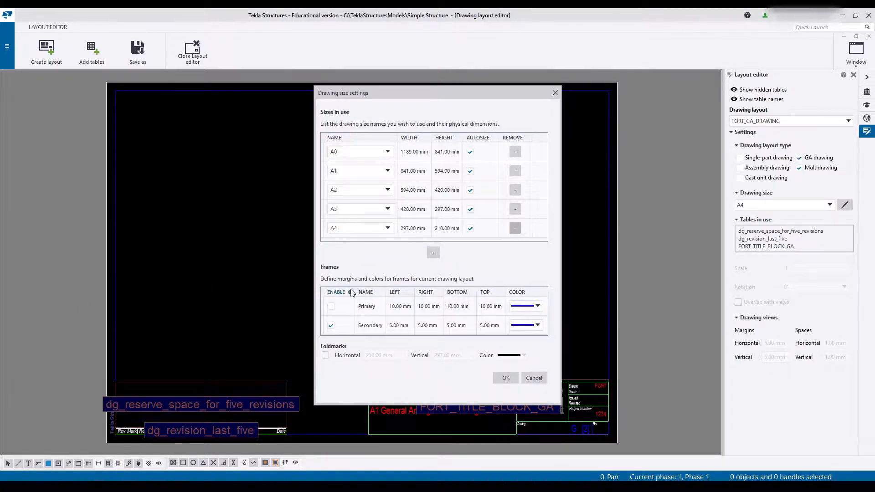
{"action": "left_click", "coordinate": [535, 377]}
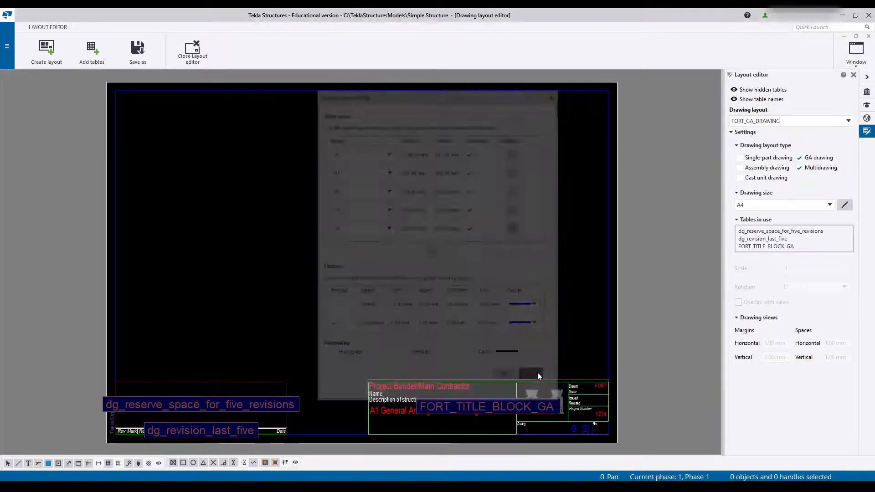
- In the new template's page properties, set the width to 287 mm, the height to 50 mm and the view height to 50 mm
{"action": "left_click_drag", "start_coordinate": [0, 89], "coordinate": [269, 84]}
{"action": "double_click", "coordinate": [384, 149]}
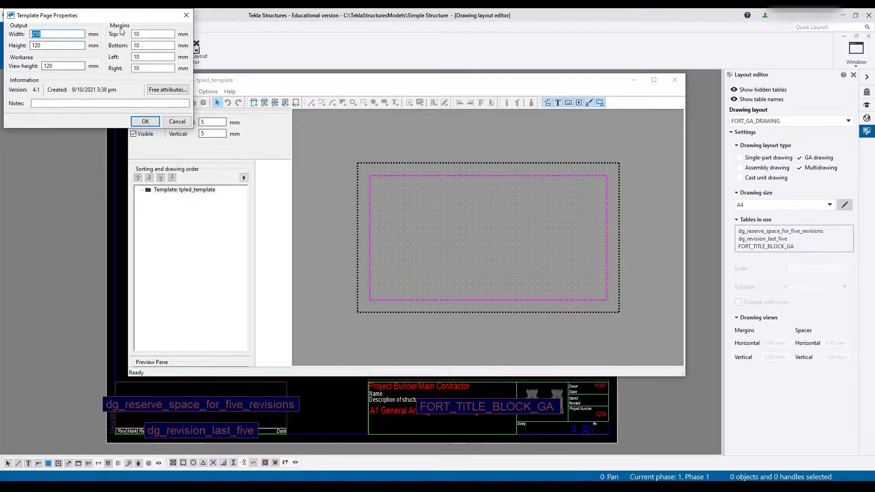
{"action": "type", "text": "287"}
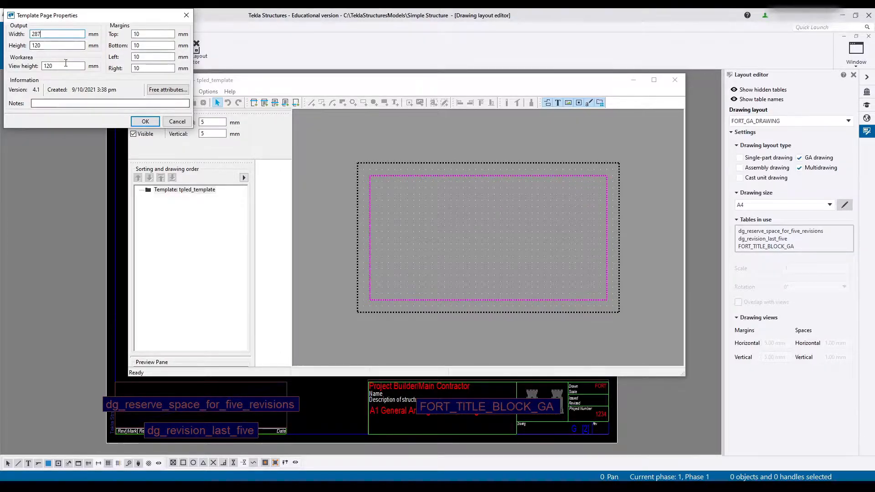
{"action": "key", "text": "Tab"}
{"action": "type", "text": "50"}
{"action": "key", "text": "Tab"}
{"action": "type", "text": "50"}
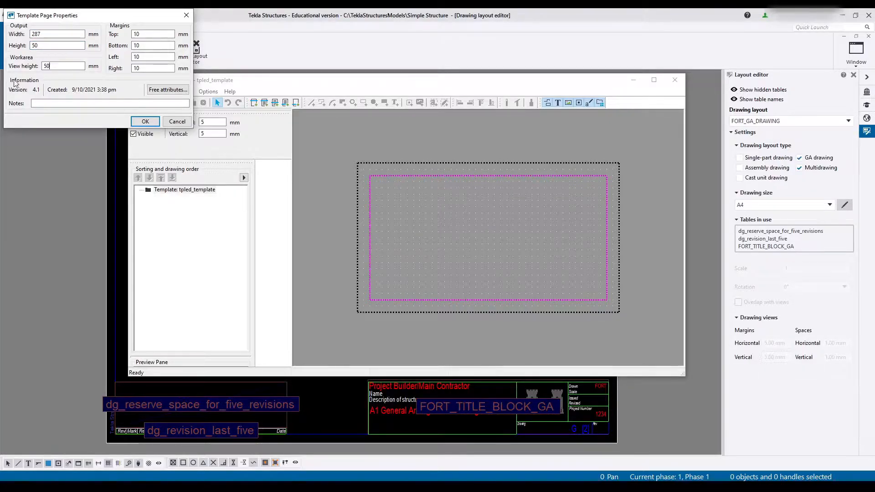
- Set the top, bottom, left and right page margins to 0 mm and apply the page properties
{"action": "key", "text": "Tab"}
{"action": "type", "text": "0"}
{"action": "key", "text": "Tab"}
{"action": "type", "text": "0"}
{"action": "key", "text": "Tab"}
{"action": "type", "text": "0"}
{"action": "key", "text": "Tab"}
{"action": "type", "text": "0"}
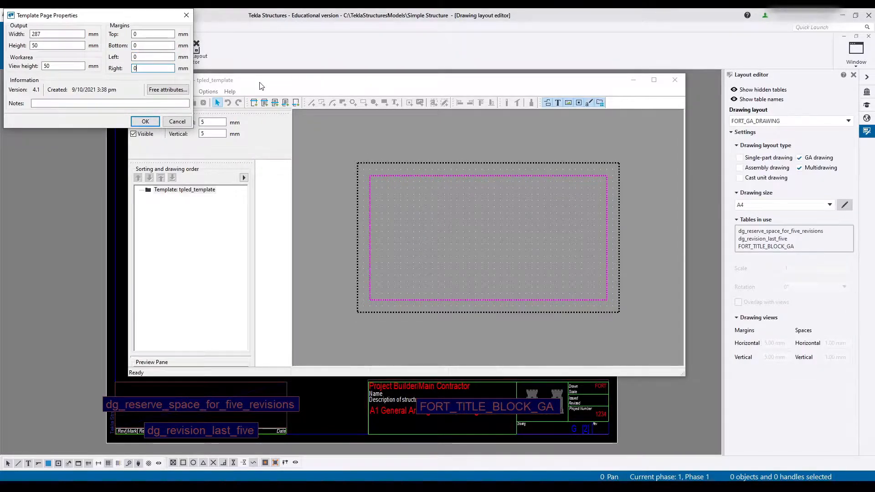
{"action": "left_click", "coordinate": [146, 124]}
- Set the template's horizontal and vertical snap grid spacing to 1 mm
{"action": "scroll", "coordinate": [333, 214], "scroll_direction": "down", "scroll_amount": 2}
{"action": "scroll", "coordinate": [404, 275], "scroll_direction": "up", "scroll_amount": 1}
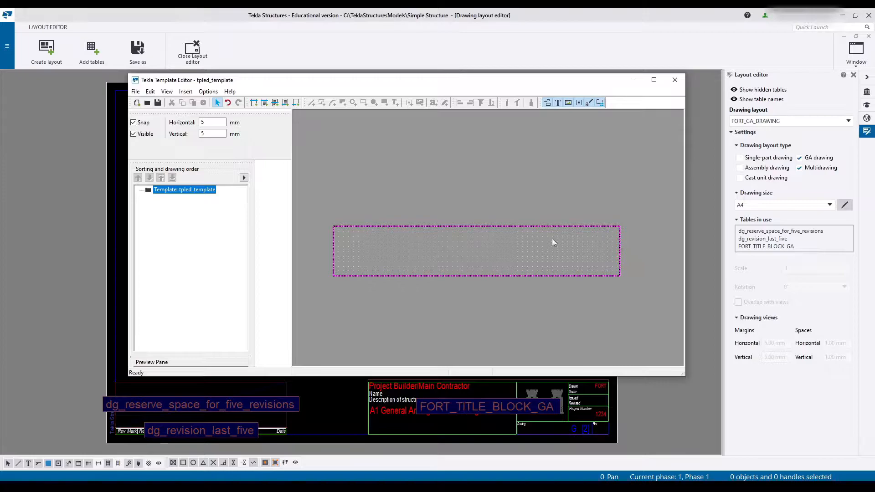
{"action": "scroll", "coordinate": [443, 265], "scroll_direction": "up", "scroll_amount": 1}
{"action": "scroll", "coordinate": [319, 231], "scroll_direction": "up", "scroll_amount": 3}
{"action": "scroll", "coordinate": [394, 196], "scroll_direction": "down", "scroll_amount": 1}
{"action": "double_click", "coordinate": [207, 121]}
{"action": "left_click_drag", "start_coordinate": [219, 133], "coordinate": [199, 134]}
{"action": "type", "text": "1"}
{"action": "left_click", "coordinate": [343, 195]}
{"action": "scroll", "coordinate": [354, 204], "scroll_direction": "down", "scroll_amount": 3}
{"action": "left_click", "coordinate": [360, 286]}
{"action": "scroll", "coordinate": [363, 243], "scroll_direction": "up", "scroll_amount": 3}
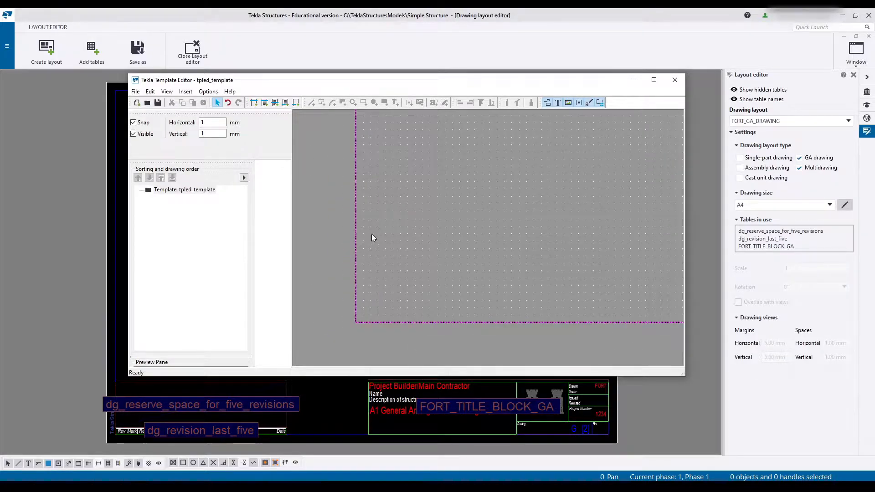
- Insert a row with the DRAWING content type into the template
{"action": "scroll", "coordinate": [492, 269], "scroll_direction": "down", "scroll_amount": 3}
{"action": "middle_click_drag", "start_coordinate": [492, 269], "coordinate": [234, 260]}
{"action": "middle_click_drag", "start_coordinate": [637, 235], "coordinate": [388, 233]}
{"action": "scroll", "coordinate": [469, 283], "scroll_direction": "up", "scroll_amount": 2}
{"action": "scroll", "coordinate": [439, 203], "scroll_direction": "down", "scroll_amount": 5}
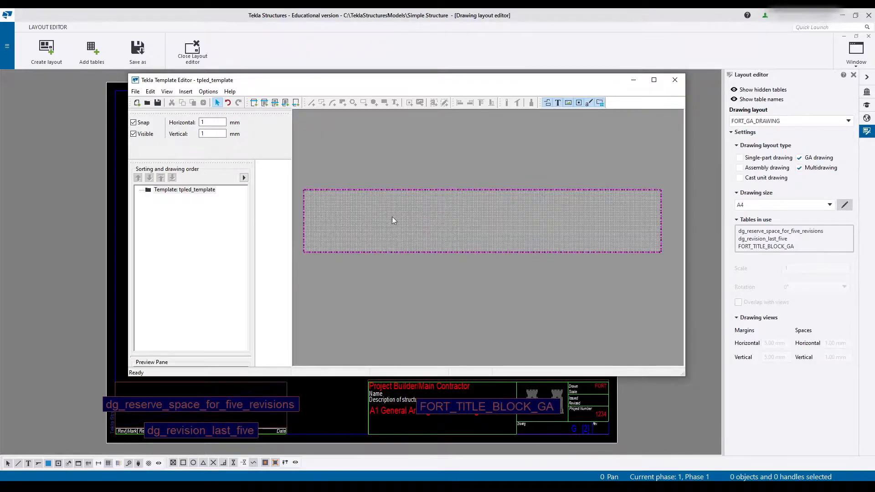
{"action": "left_click", "coordinate": [276, 103]}
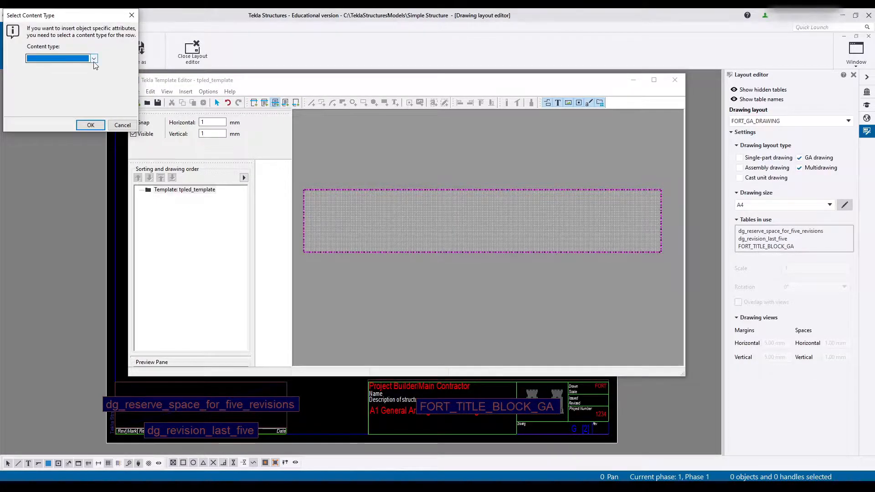
{"action": "left_click", "coordinate": [73, 58]}
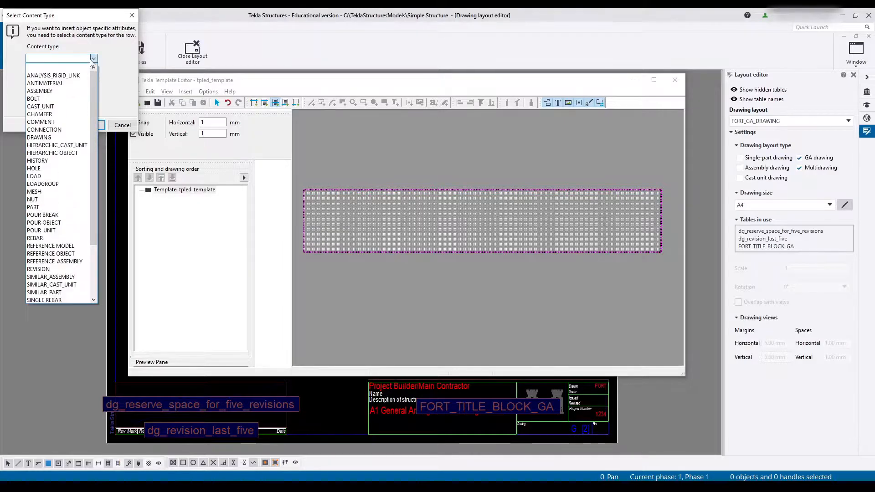
{"action": "scroll", "coordinate": [60, 182], "scroll_direction": "down", "scroll_amount": 3}
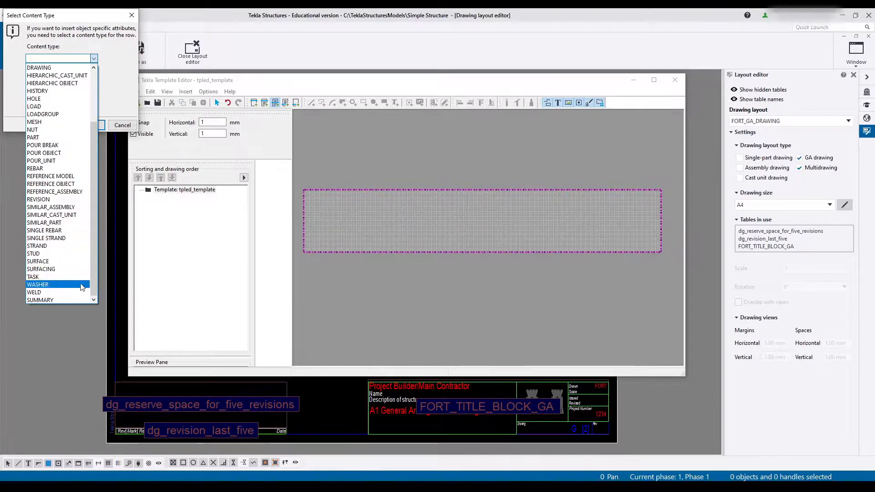
{"action": "scroll", "coordinate": [50, 137], "scroll_direction": "up", "scroll_amount": 2}
{"action": "left_click", "coordinate": [39, 115]}
{"action": "left_click", "coordinate": [91, 125]}
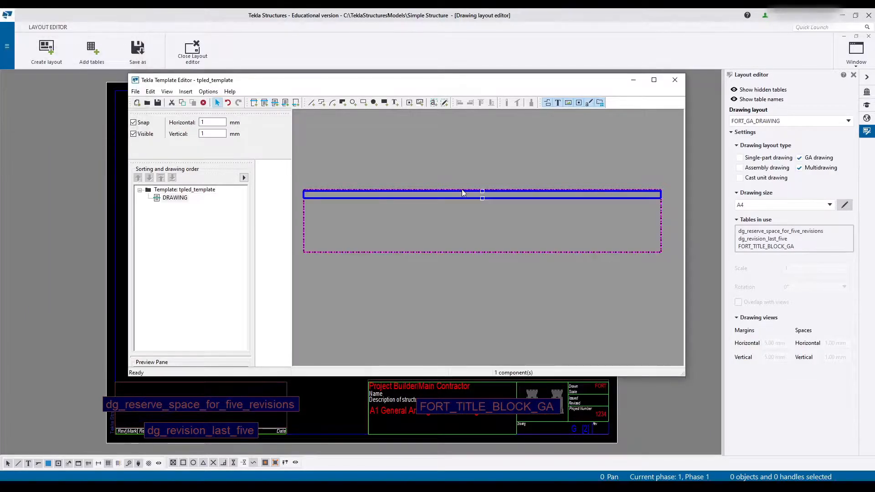
- Stretch the DRAWING row vertically to about 60 mm high so it fills the template page
{"action": "left_click", "coordinate": [496, 217]}
{"action": "scroll", "coordinate": [495, 194], "scroll_direction": "up", "scroll_amount": 3}
{"action": "left_click", "coordinate": [494, 187]}
{"action": "scroll", "coordinate": [494, 188], "scroll_direction": "up", "scroll_amount": 4}
{"action": "left_click_drag", "start_coordinate": [479, 187], "coordinate": [480, 122]}
{"action": "scroll", "coordinate": [450, 250], "scroll_direction": "down", "scroll_amount": 3}
{"action": "scroll", "coordinate": [450, 246], "scroll_direction": "down", "scroll_amount": 4}
{"action": "scroll", "coordinate": [450, 245], "scroll_direction": "up", "scroll_amount": 3}
{"action": "middle_click_drag", "start_coordinate": [452, 217], "coordinate": [505, 191]}
- Check the template's page properties without changing them and enlarge the Template Editor to inspect the whole template
{"action": "double_click", "coordinate": [455, 158]}
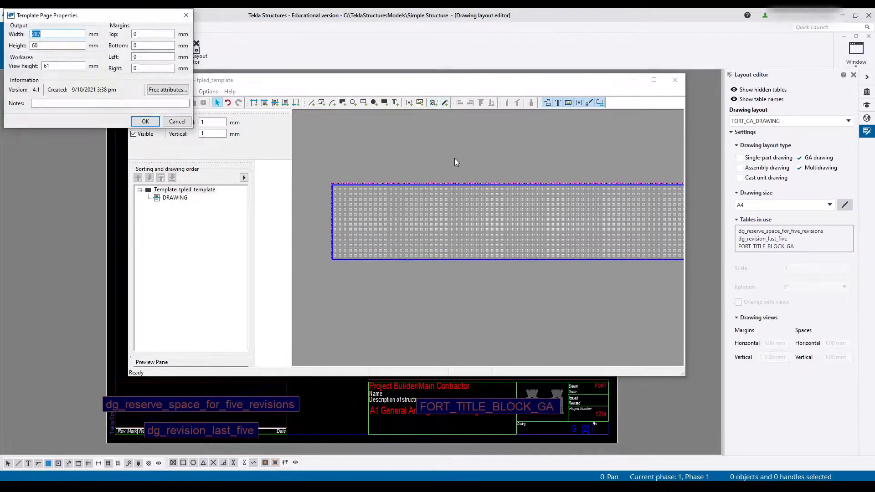
{"action": "left_click", "coordinate": [178, 122]}
{"action": "middle_click_drag", "start_coordinate": [556, 215], "coordinate": [460, 192]}
{"action": "middle_click_drag", "start_coordinate": [528, 214], "coordinate": [589, 218]}
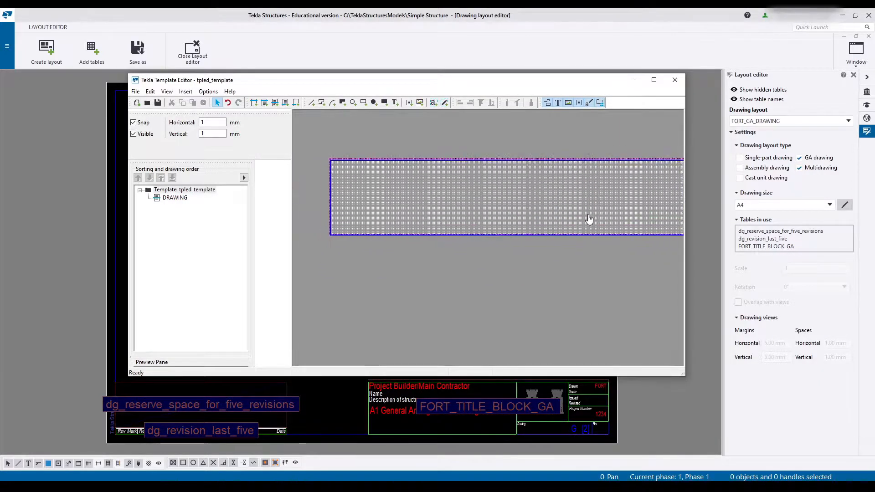
{"action": "left_click", "coordinate": [653, 81]}
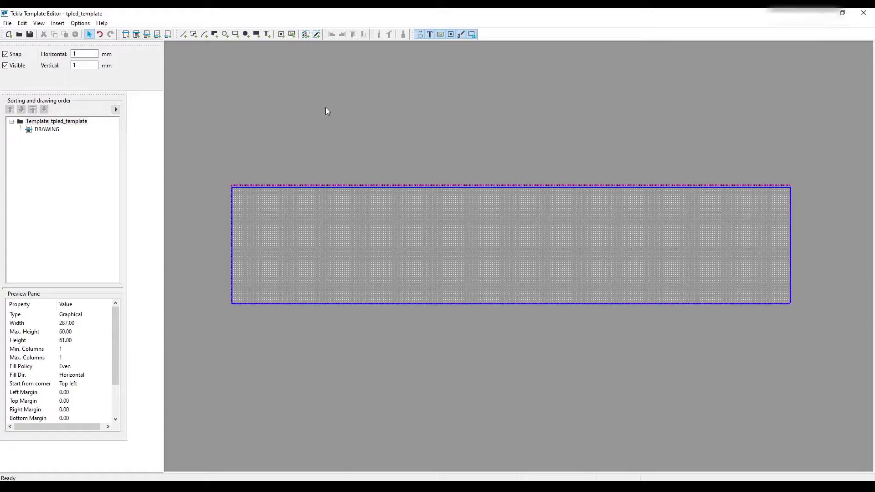
- Switch to Tekla Structures and close the drawing layout editor, discarding the layout changes
{"action": "left_click", "coordinate": [326, 487]}
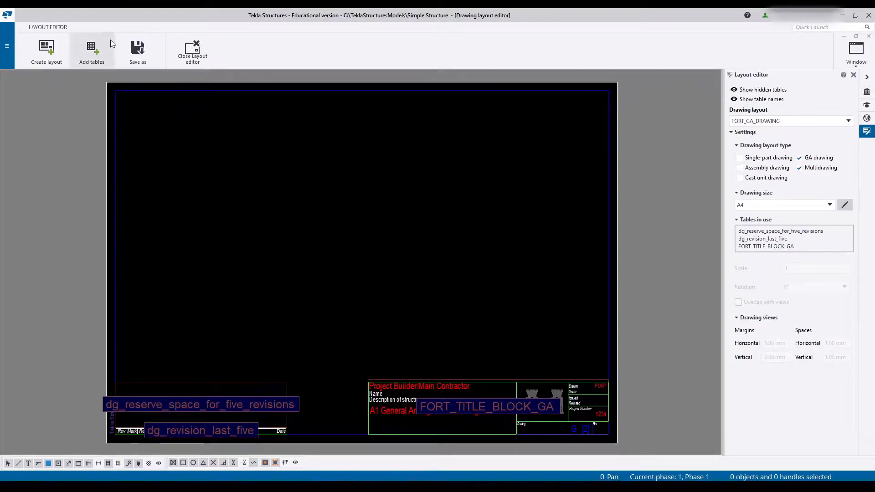
{"action": "left_click", "coordinate": [190, 52]}
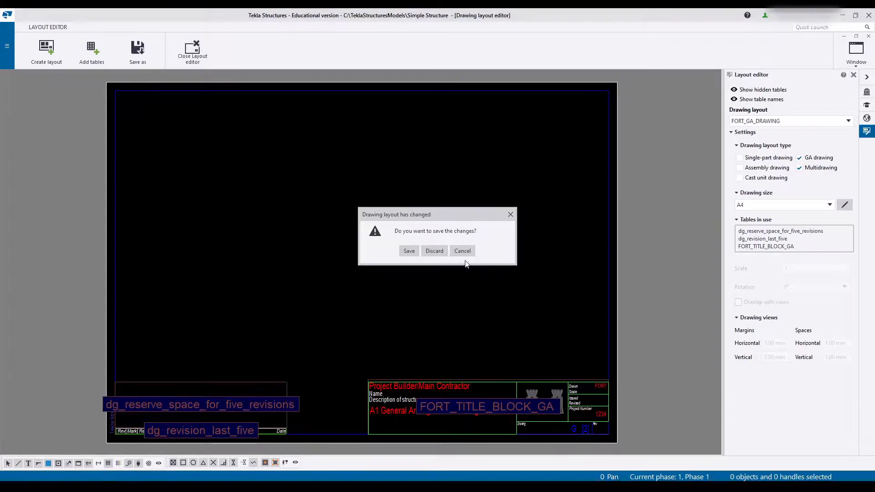
{"action": "left_click", "coordinate": [436, 253]}
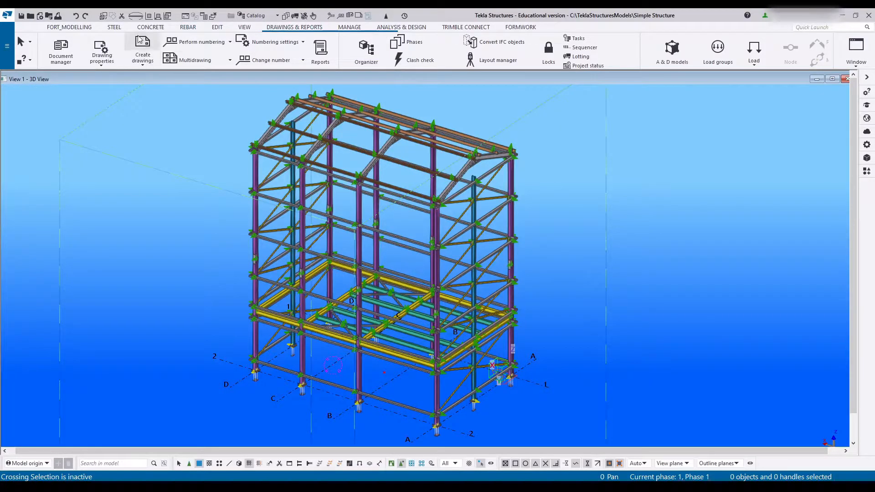
- Open the document manager and look through the list of all drawings with their marks, titles and sizes
{"action": "left_click", "coordinate": [60, 57]}
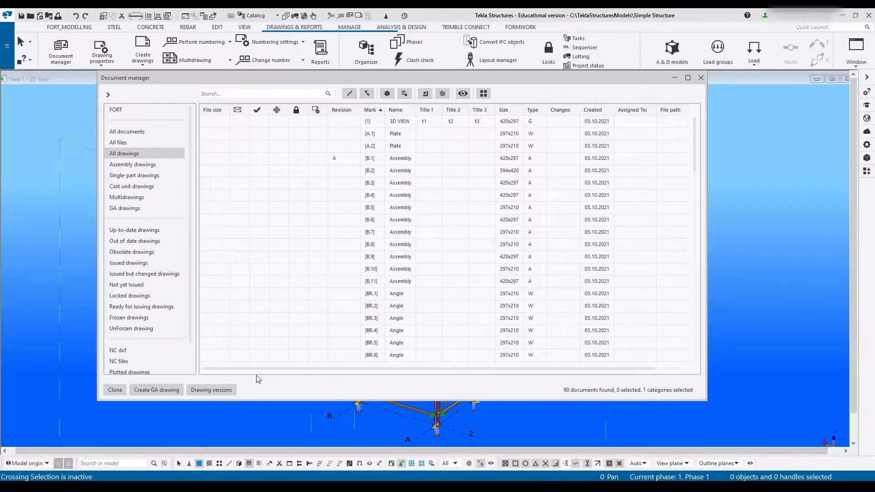
{"action": "scroll", "coordinate": [347, 254], "scroll_direction": "down", "scroll_amount": 3}
{"action": "scroll", "coordinate": [347, 255], "scroll_direction": "down", "scroll_amount": 1}
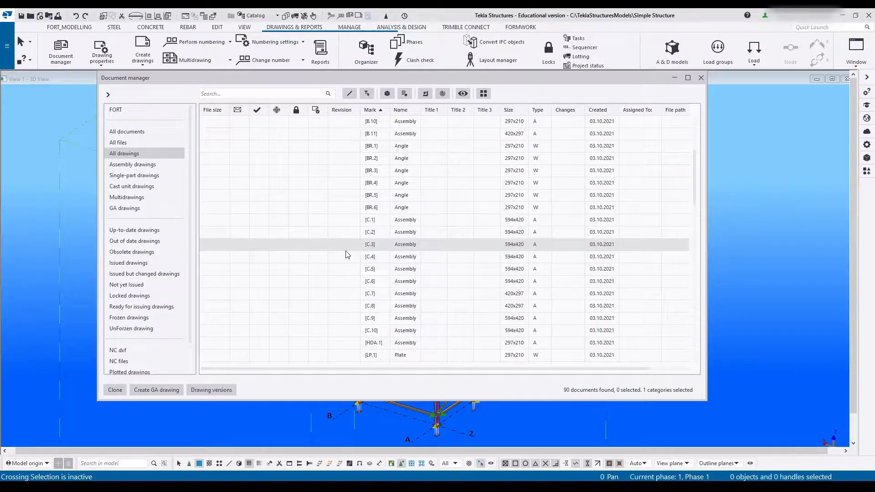
{"action": "scroll", "coordinate": [348, 255], "scroll_direction": "up", "scroll_amount": 4}
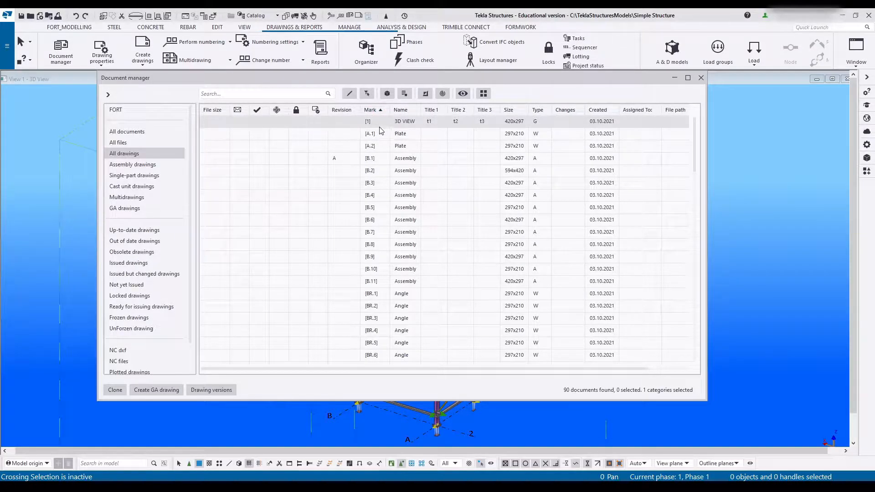
{"action": "scroll", "coordinate": [382, 124], "scroll_direction": "down", "scroll_amount": 9}
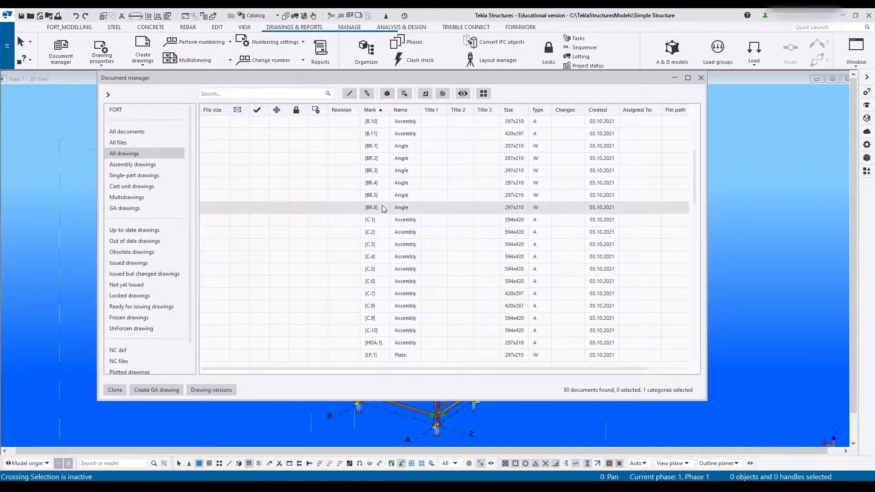
{"action": "scroll", "coordinate": [383, 205], "scroll_direction": "up", "scroll_amount": 1}
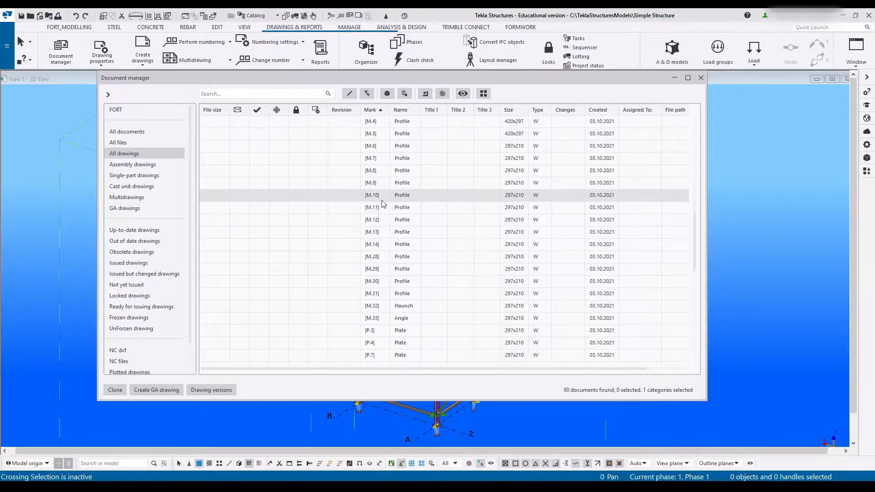
{"action": "scroll", "coordinate": [382, 202], "scroll_direction": "up", "scroll_amount": 8}
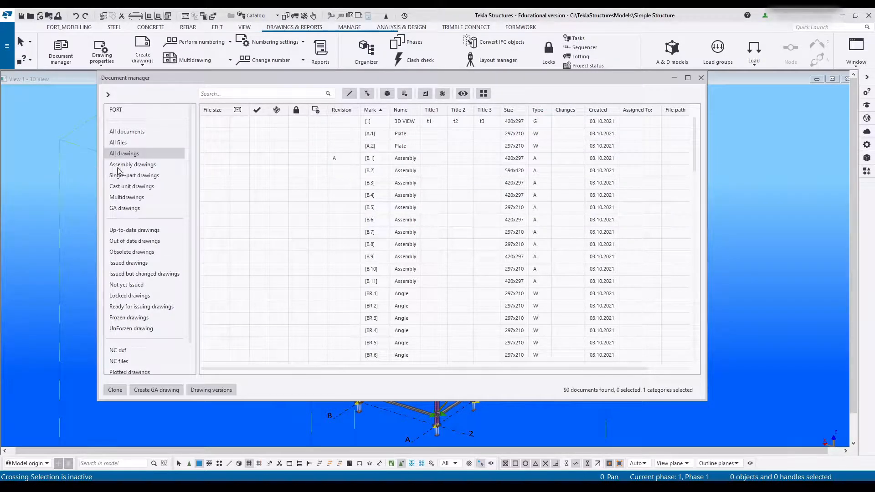
- Select the 3D VIEW drawing in the document manager and open its printing settings
{"action": "left_click_drag", "start_coordinate": [505, 76], "coordinate": [456, 97]}
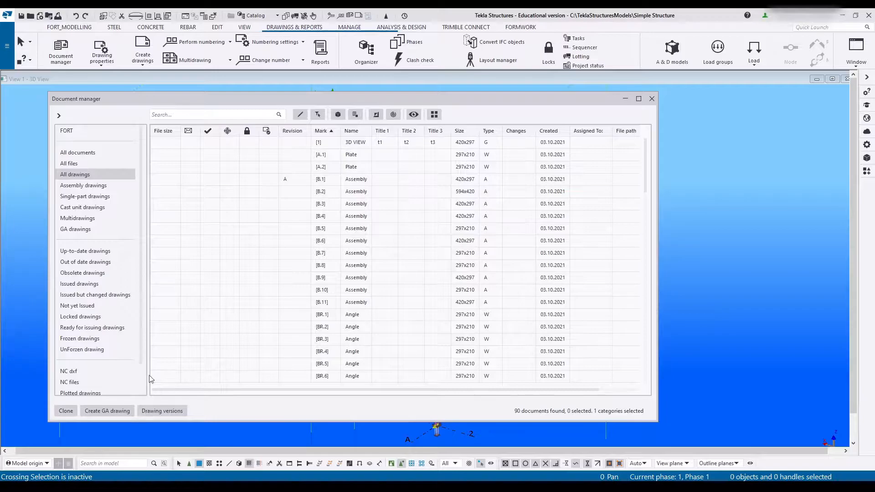
{"action": "left_click", "coordinate": [300, 144]}
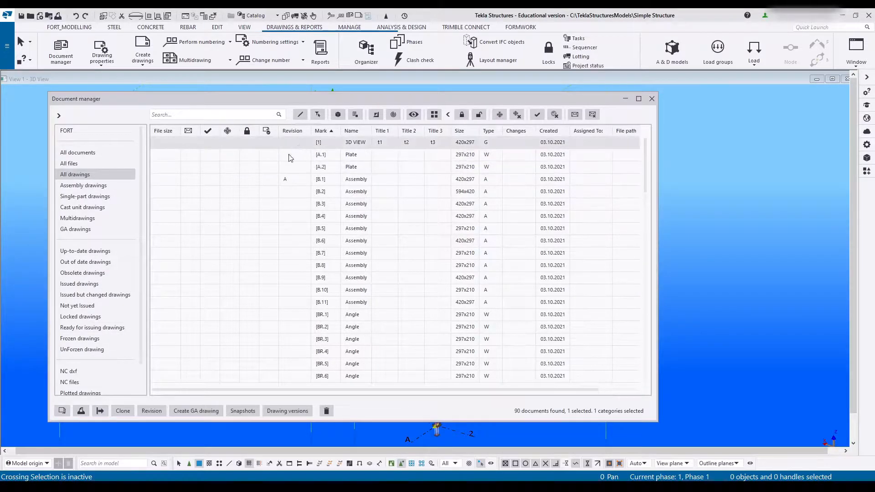
{"action": "left_click", "coordinate": [81, 411]}
{"action": "left_click_drag", "start_coordinate": [336, 91], "coordinate": [381, 89]}
{"action": "left_click", "coordinate": [179, 117]}
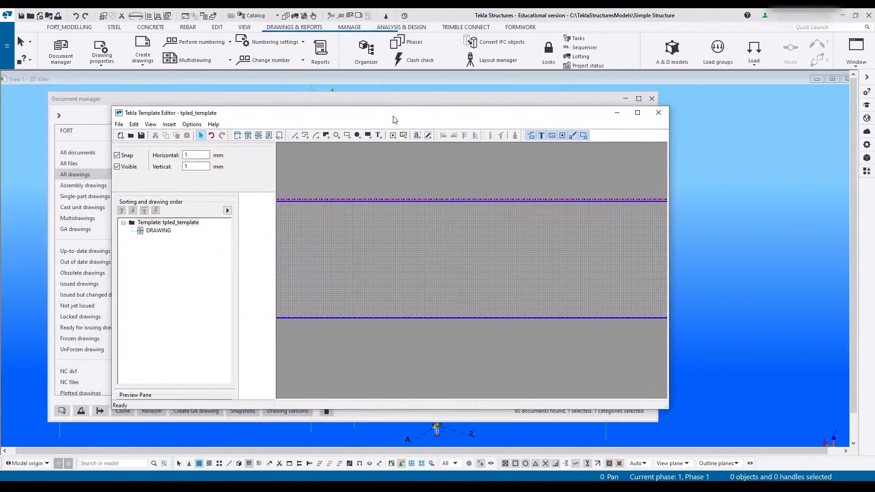
- Maximize the Template Editor and draw a rectangle about 257 mm wide and 40 mm high inside the DRAWING row
{"action": "left_click", "coordinate": [637, 113]}
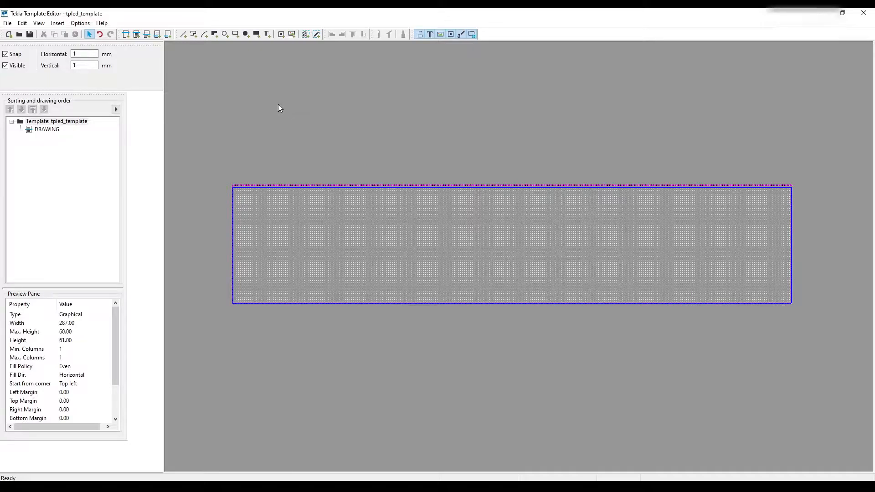
{"action": "left_click", "coordinate": [236, 34]}
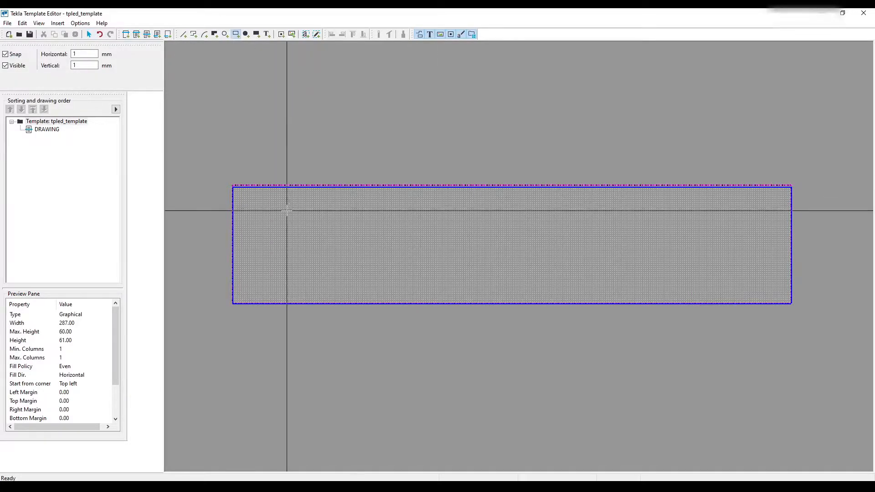
{"action": "left_click", "coordinate": [258, 205]}
{"action": "left_click", "coordinate": [758, 282]}
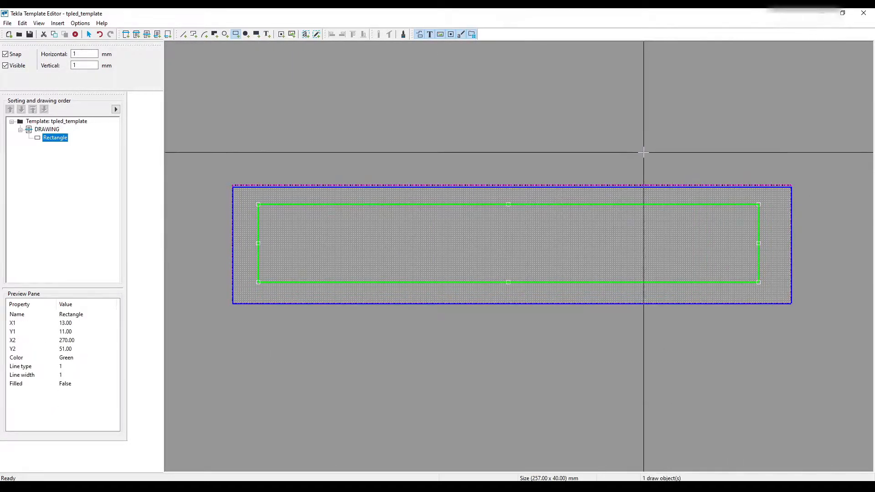
{"action": "right_click", "coordinate": [635, 148]}
{"action": "left_click", "coordinate": [652, 152]}
{"action": "right_click", "coordinate": [565, 159]}
{"action": "left_click", "coordinate": [573, 164]}
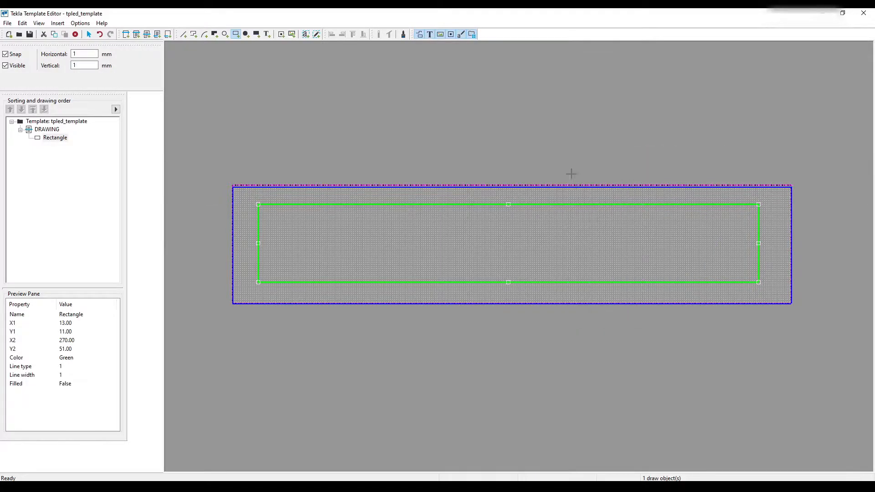
- Change the large rectangle's line color to Blue in its object properties
{"action": "double_click", "coordinate": [545, 205]}
{"action": "left_click", "coordinate": [339, 76]}
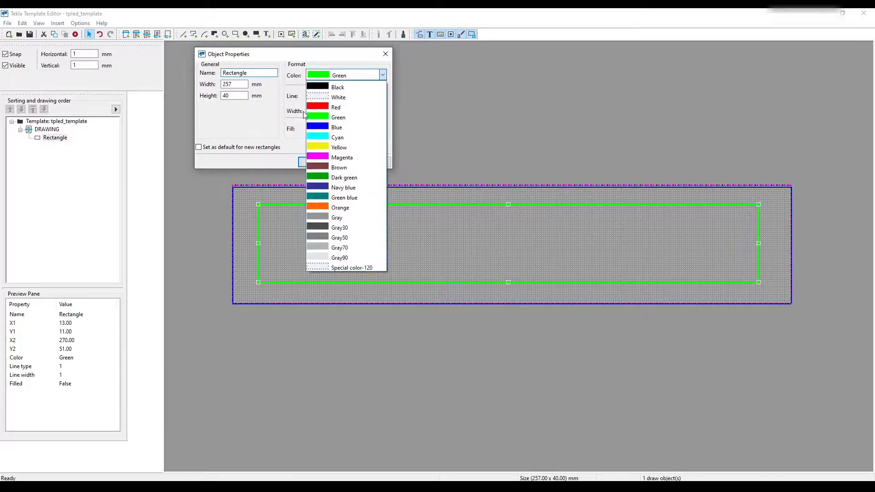
{"action": "left_click", "coordinate": [334, 127]}
{"action": "left_click", "coordinate": [344, 162]}
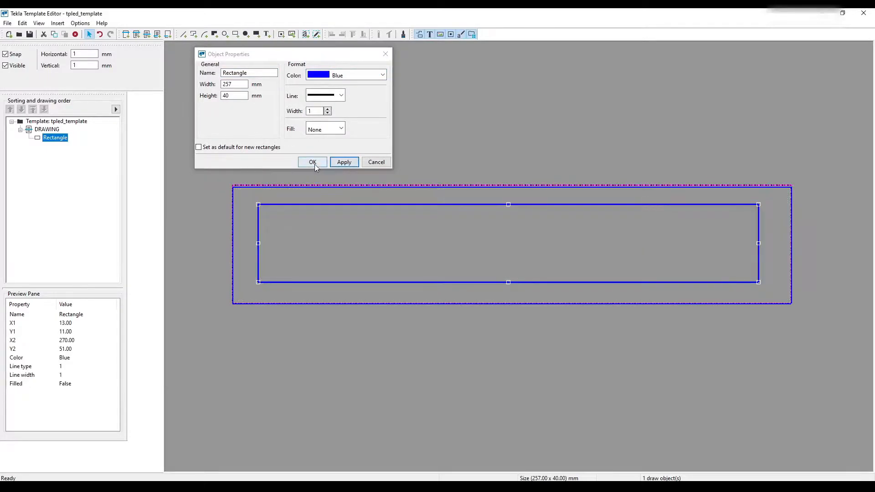
{"action": "left_click", "coordinate": [313, 162]}
{"action": "left_click", "coordinate": [551, 195]}
- Draw a second, smaller rectangle about 20 mm by 11 mm inside the blue rectangle and end the drawing action
{"action": "scroll", "coordinate": [550, 195], "scroll_direction": "up", "scroll_amount": 1}
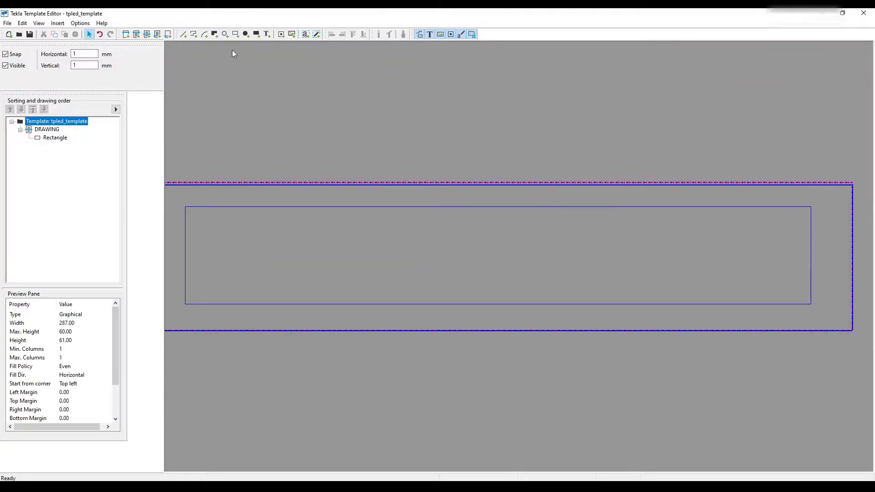
{"action": "left_click", "coordinate": [235, 34]}
{"action": "left_click", "coordinate": [395, 234]}
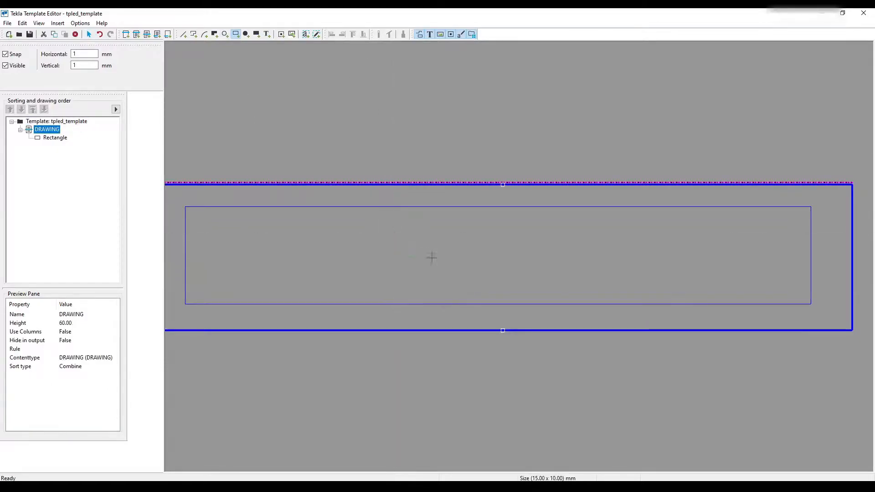
{"action": "left_click", "coordinate": [444, 261]}
{"action": "scroll", "coordinate": [426, 269], "scroll_direction": "up", "scroll_amount": 1}
{"action": "right_click", "coordinate": [404, 214]}
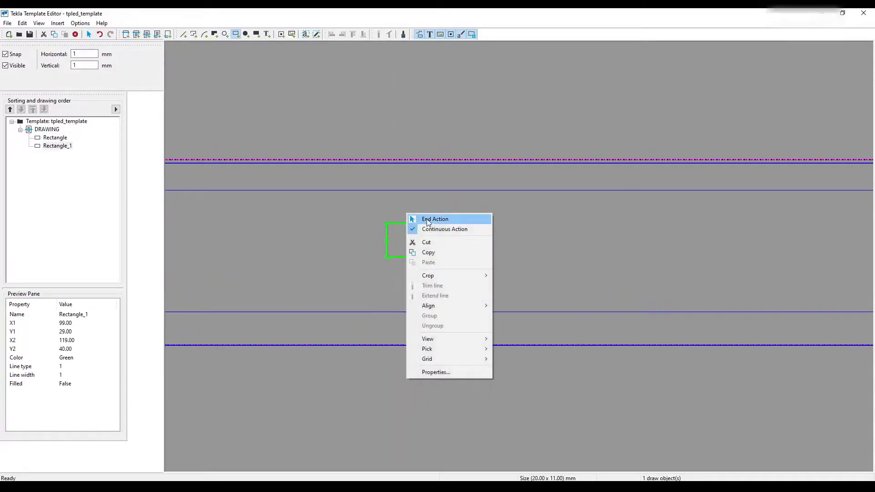
{"action": "left_click", "coordinate": [423, 225]}
{"action": "scroll", "coordinate": [423, 228], "scroll_direction": "down", "scroll_amount": 1}
{"action": "left_click", "coordinate": [433, 184]}
{"action": "scroll", "coordinate": [460, 252], "scroll_direction": "up", "scroll_amount": 1}
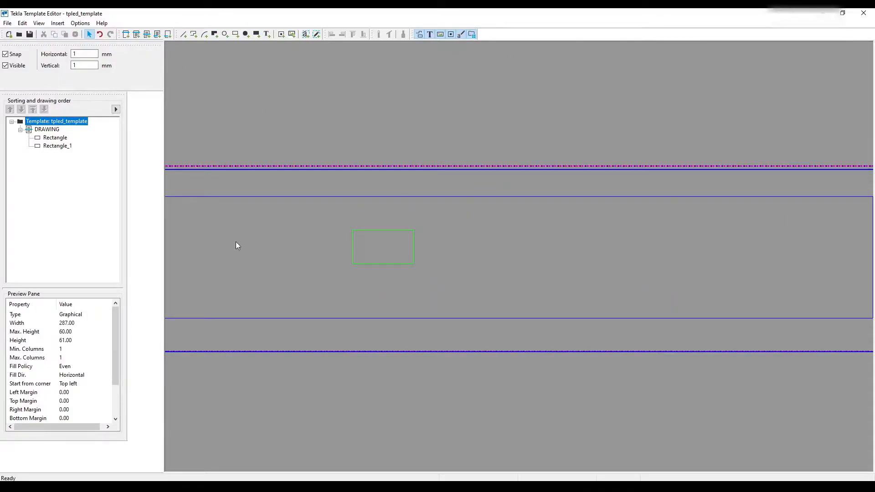
- Add the text "Rev" inside the blue rectangle, to the right of the small green one, and end the text command
{"action": "left_click", "coordinate": [267, 35]}
{"action": "left_click", "coordinate": [418, 232]}
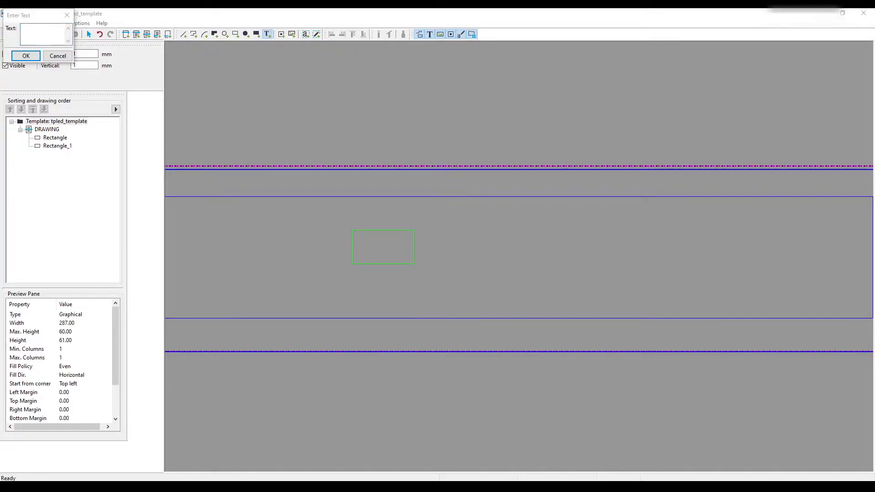
{"action": "left_click", "coordinate": [51, 34]}
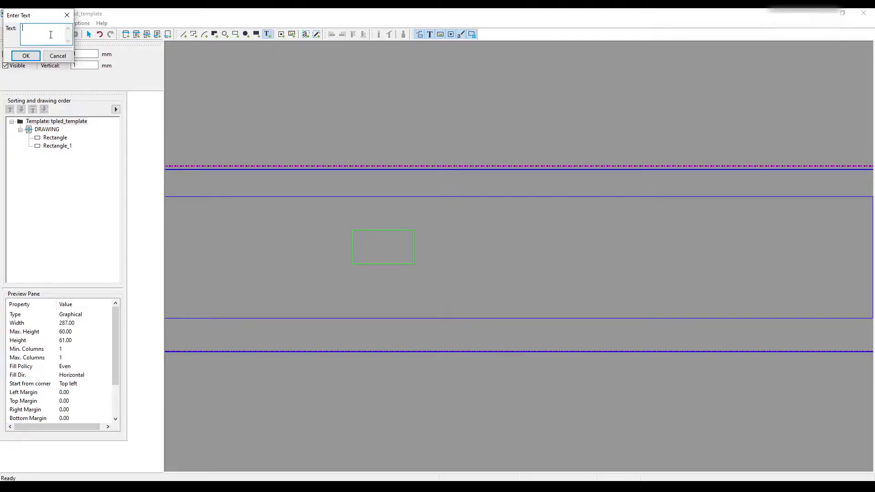
{"action": "type", "text": "Rev"}
{"action": "key", "text": "Return"}
{"action": "middle_click_drag", "start_coordinate": [523, 276], "coordinate": [212, 245]}
{"action": "scroll", "coordinate": [228, 245], "scroll_direction": "up", "scroll_amount": 1}
{"action": "middle_click_drag", "start_coordinate": [413, 242], "coordinate": [614, 205]}
{"action": "left_click", "coordinate": [639, 192]}
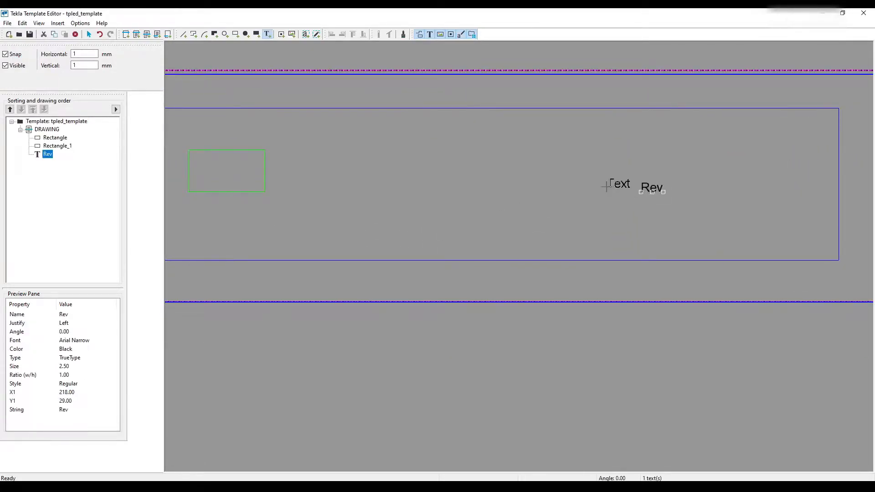
{"action": "right_click", "coordinate": [615, 185]}
{"action": "key", "text": "Escape"}
{"action": "key", "text": "Escape"}
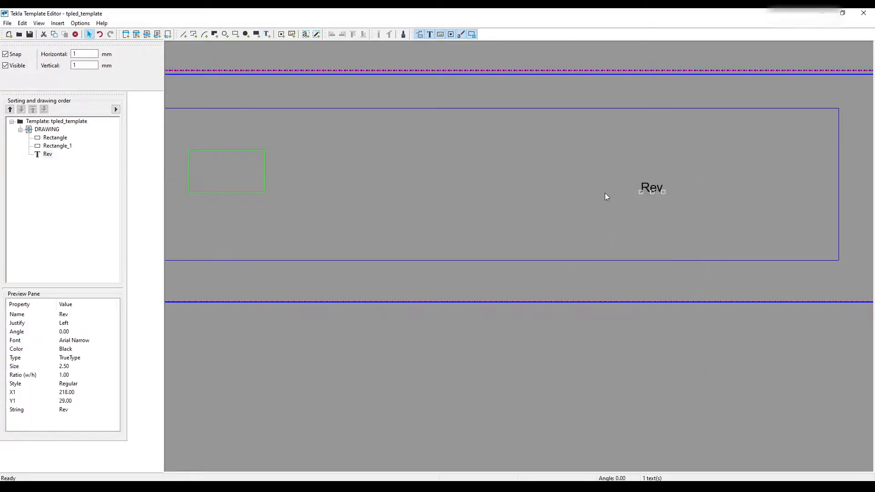
- Move the Rev text out of the blue rectangle into the lower-right corner area of the DRAWING row
{"action": "middle_click_drag", "start_coordinate": [606, 192], "coordinate": [481, 200]}
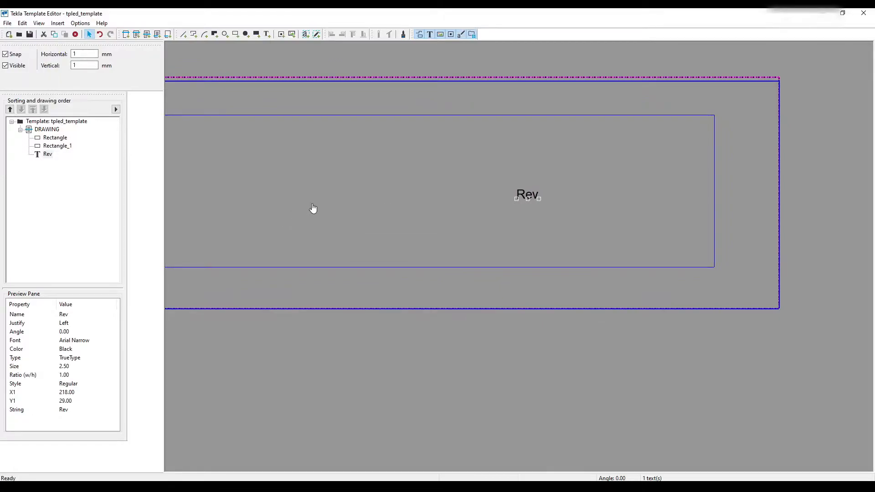
{"action": "middle_click_drag", "start_coordinate": [582, 225], "coordinate": [297, 166]}
{"action": "scroll", "coordinate": [346, 155], "scroll_direction": "up", "scroll_amount": 1}
{"action": "left_click_drag", "start_coordinate": [376, 163], "coordinate": [647, 272]}
{"action": "scroll", "coordinate": [679, 310], "scroll_direction": "up", "scroll_amount": 2}
- Move the blue rectangle so its lower-right corner coincides with the lower-right corner of the DRAWING row
{"action": "left_click", "coordinate": [431, 154]}
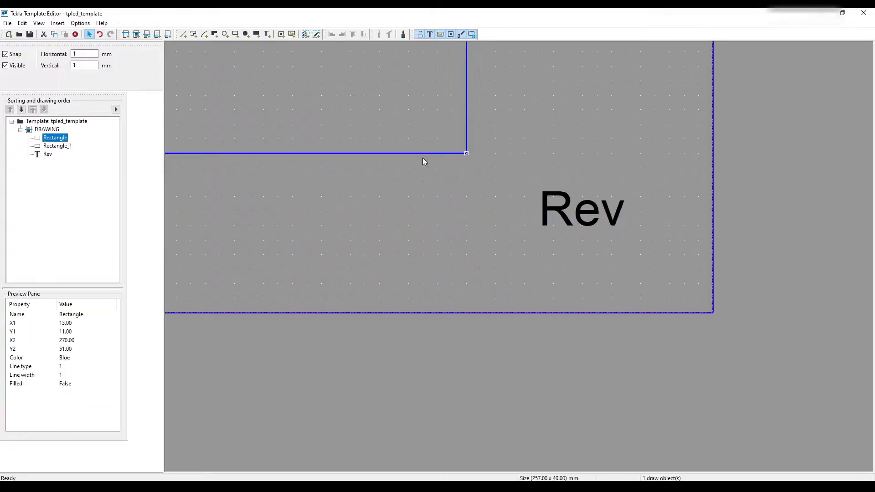
{"action": "left_click_drag", "start_coordinate": [425, 155], "coordinate": [664, 313]}
{"action": "middle_click_drag", "start_coordinate": [520, 250], "coordinate": [479, 234]}
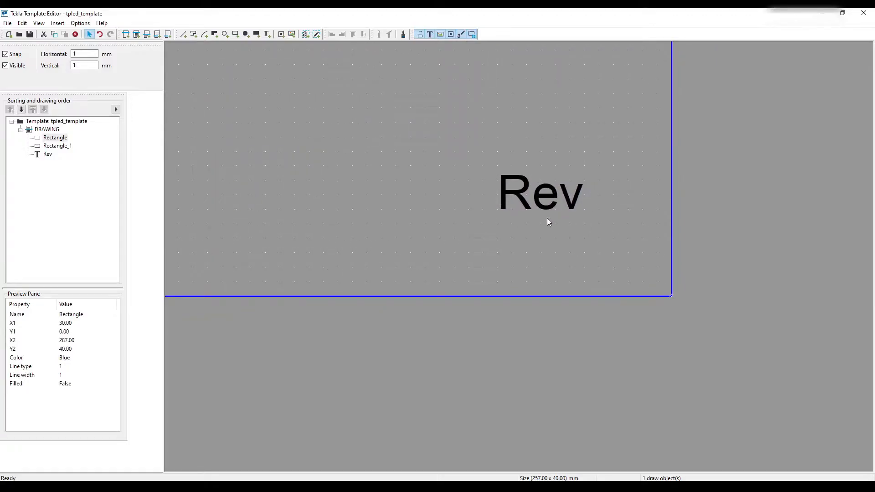
- Move the Rev text closer to the blue rectangle's lower-right corner, to about X 279, Y 5, and deselect it
{"action": "middle_click_drag", "start_coordinate": [547, 222], "coordinate": [497, 216]}
{"action": "left_click", "coordinate": [467, 179]}
{"action": "left_click_drag", "start_coordinate": [461, 192], "coordinate": [519, 206]}
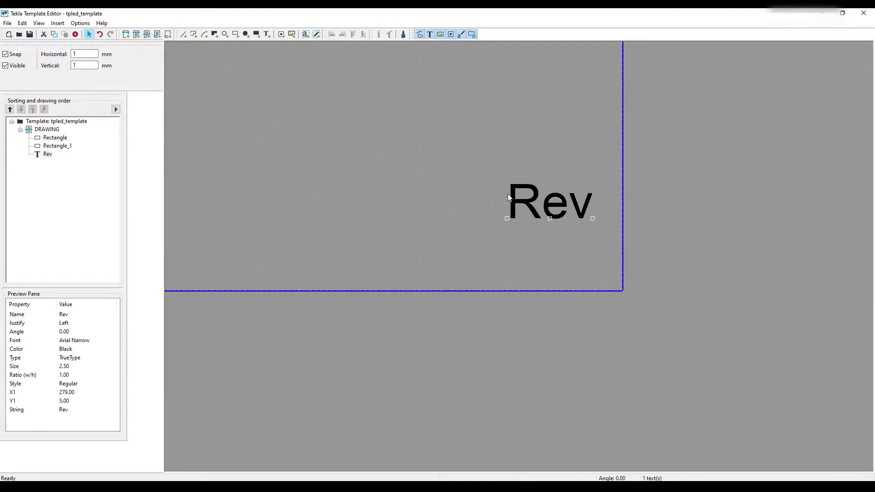
{"action": "left_click", "coordinate": [469, 182]}
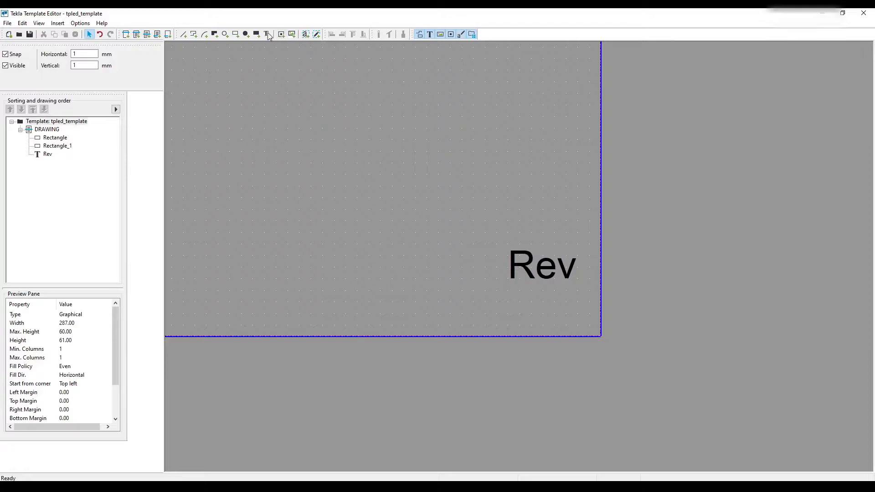
- Set the font size of the Rev text to 2 mm and apply the text properties
{"action": "left_click", "coordinate": [523, 269]}
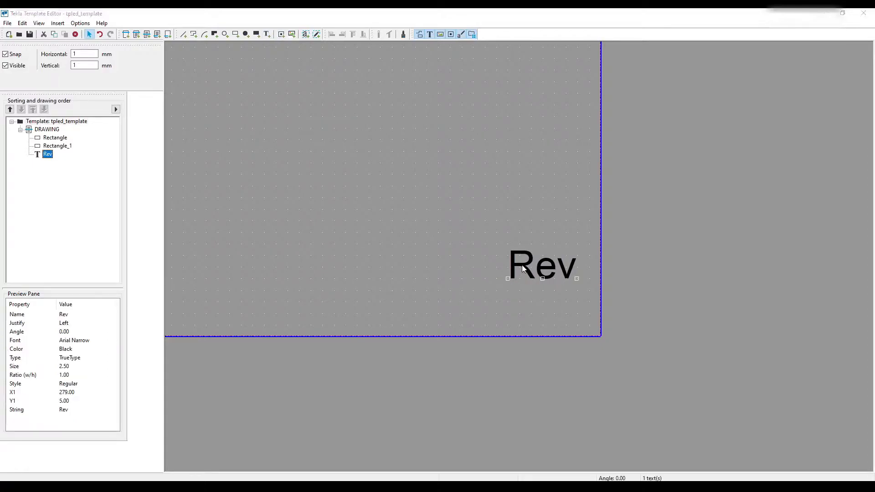
{"action": "double_click", "coordinate": [523, 269]}
{"action": "left_click", "coordinate": [79, 81]}
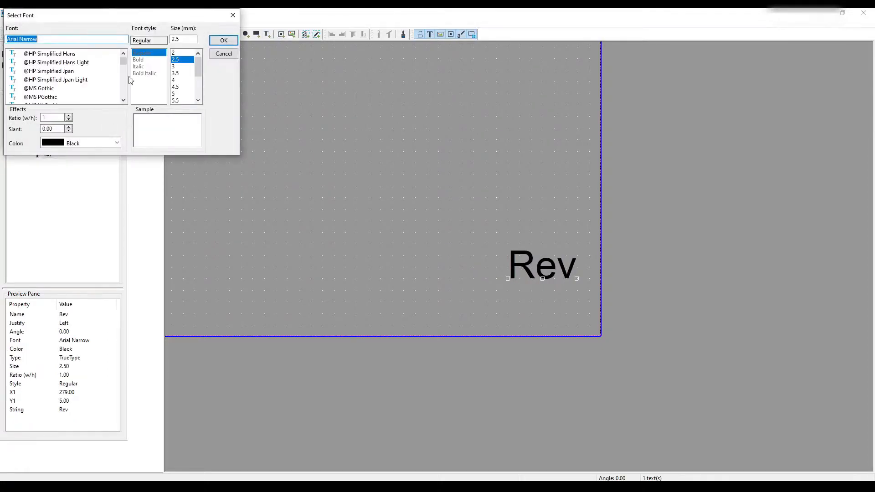
{"action": "left_click", "coordinate": [177, 52]}
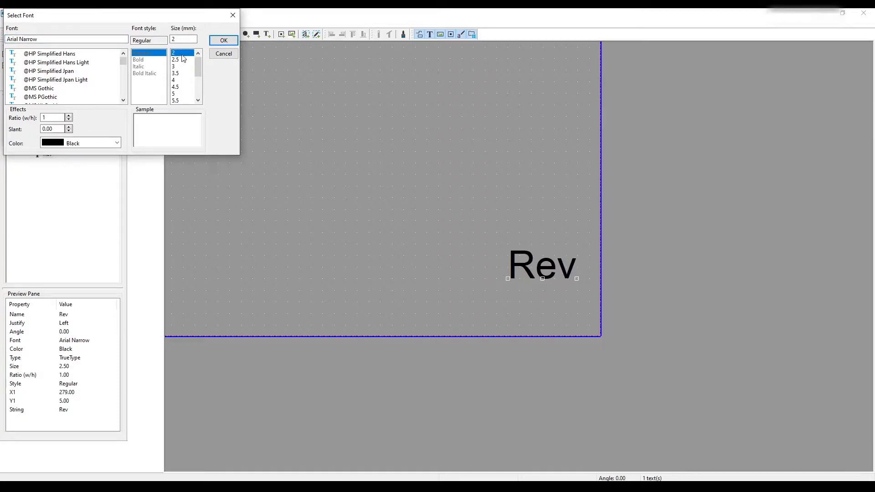
{"action": "left_click", "coordinate": [223, 41]}
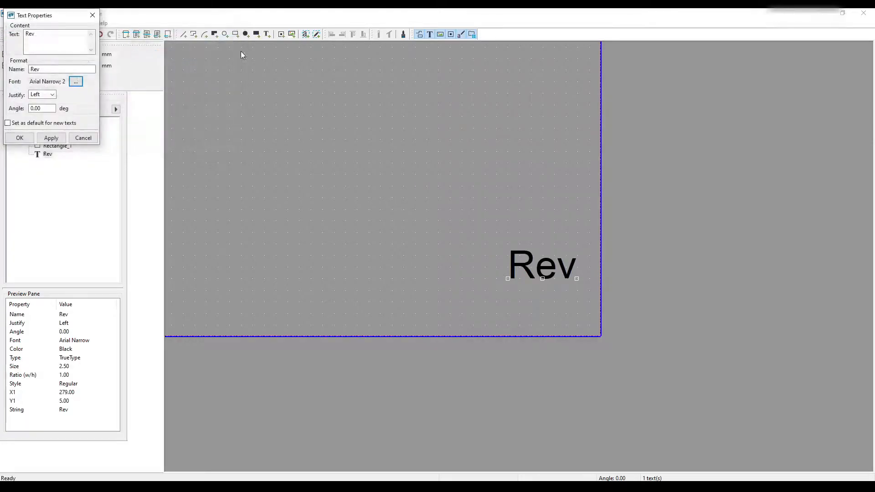
{"action": "left_click", "coordinate": [50, 139]}
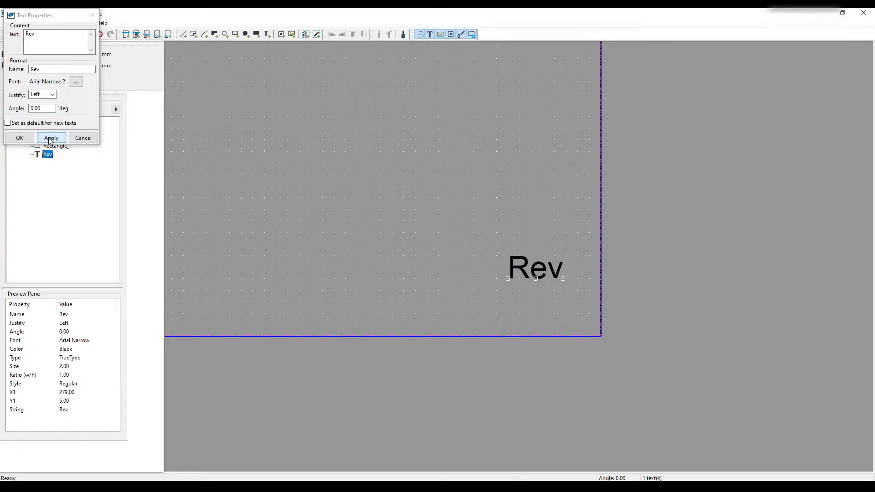
{"action": "left_click", "coordinate": [26, 139]}
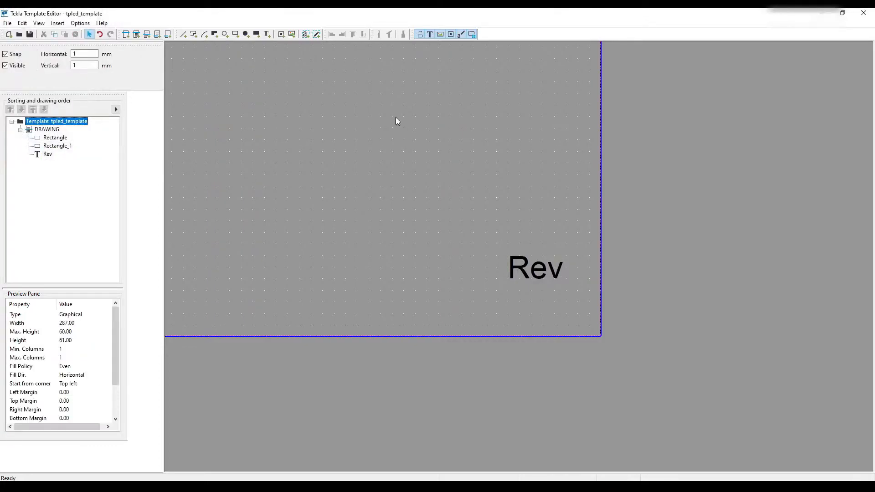
- Place a value field by the Rev text near the row's lower-right corner and expand the REVISION group of drawing attributes
{"action": "left_click", "coordinate": [305, 36]}
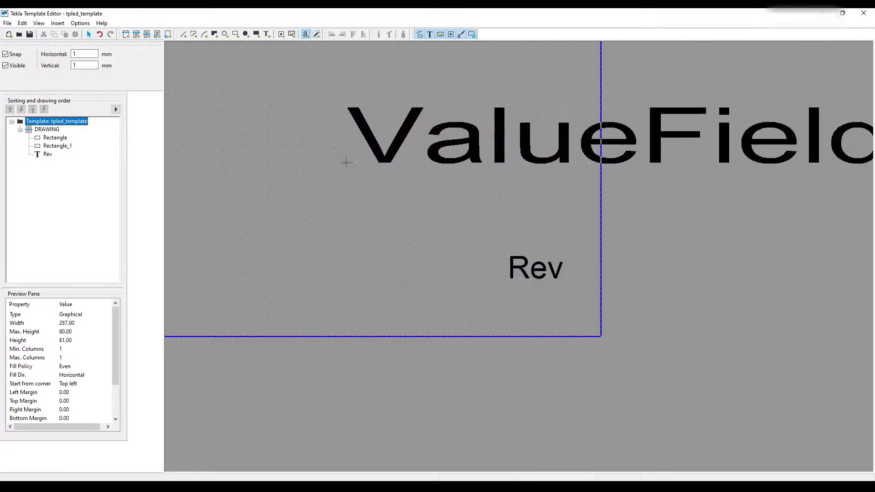
{"action": "left_click", "coordinate": [623, 191]}
{"action": "scroll", "coordinate": [77, 100], "scroll_direction": "down", "scroll_amount": 10}
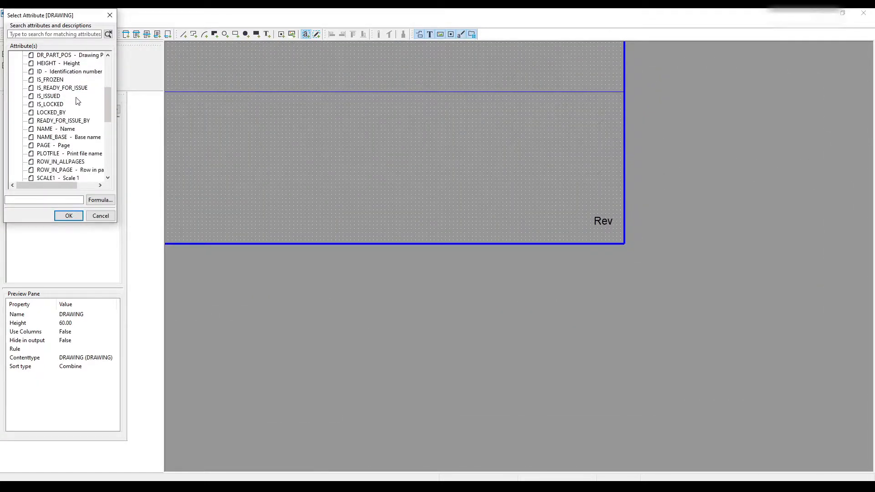
{"action": "scroll", "coordinate": [78, 100], "scroll_direction": "down", "scroll_amount": 7}
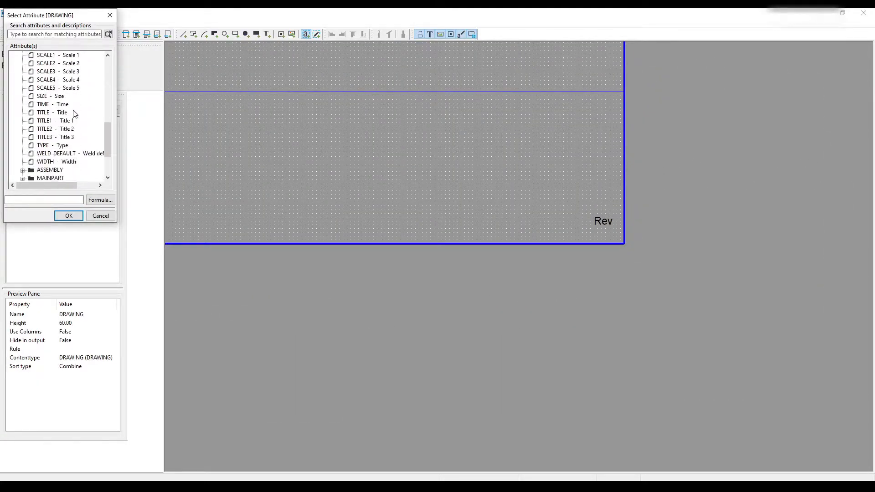
{"action": "scroll", "coordinate": [57, 125], "scroll_direction": "up", "scroll_amount": 12}
{"action": "scroll", "coordinate": [57, 125], "scroll_direction": "down", "scroll_amount": 15}
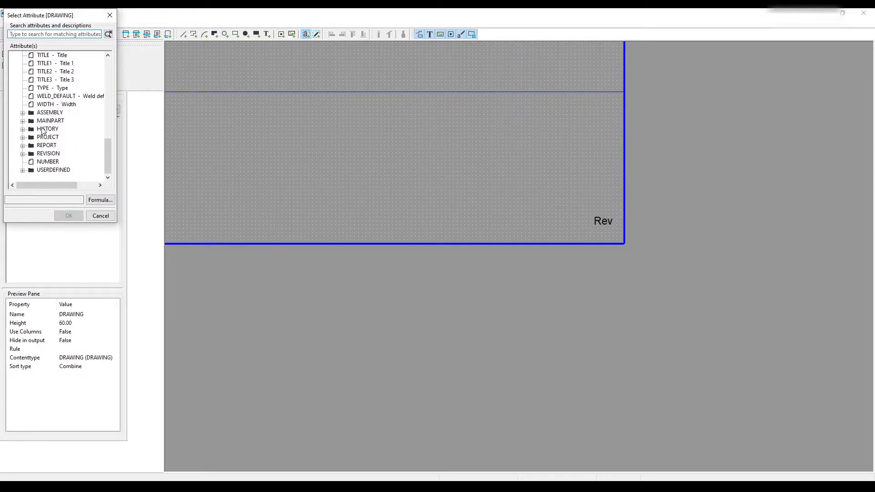
{"action": "double_click", "coordinate": [34, 155]}
- Assign the MARK attribute from the REVISION group to the new value field
{"action": "scroll", "coordinate": [64, 153], "scroll_direction": "down", "scroll_amount": 3}
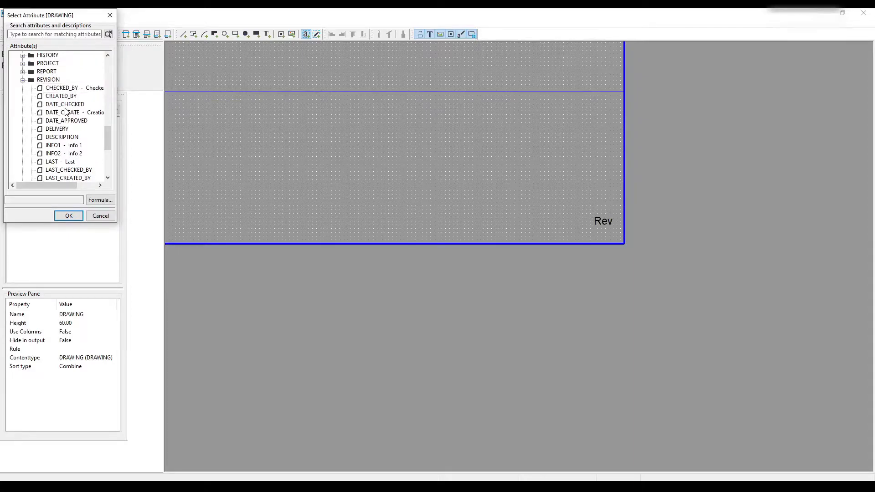
{"action": "scroll", "coordinate": [66, 112], "scroll_direction": "down", "scroll_amount": 1}
{"action": "scroll", "coordinate": [56, 113], "scroll_direction": "down", "scroll_amount": 1}
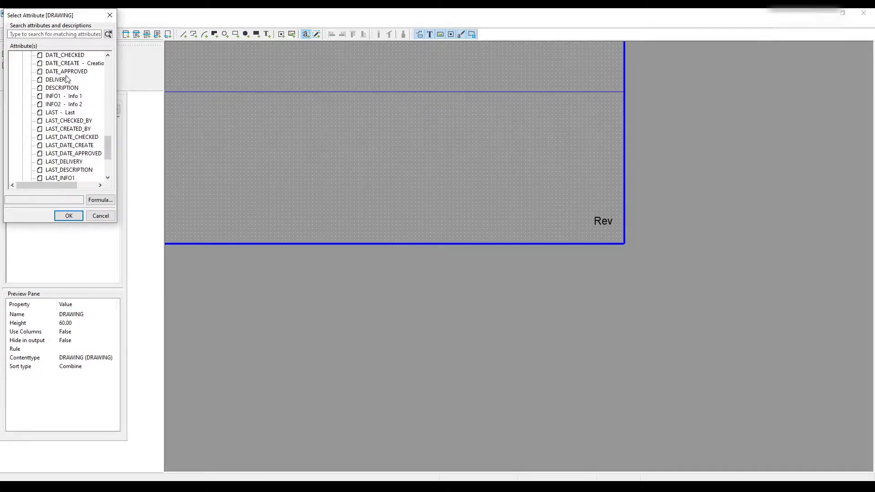
{"action": "scroll", "coordinate": [43, 101], "scroll_direction": "down", "scroll_amount": 1}
{"action": "scroll", "coordinate": [58, 105], "scroll_direction": "down", "scroll_amount": 1}
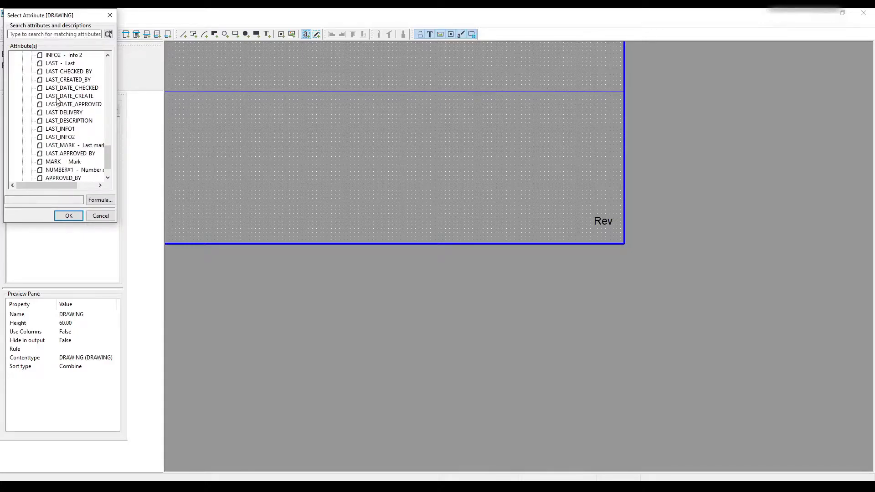
{"action": "scroll", "coordinate": [51, 92], "scroll_direction": "down", "scroll_amount": 1}
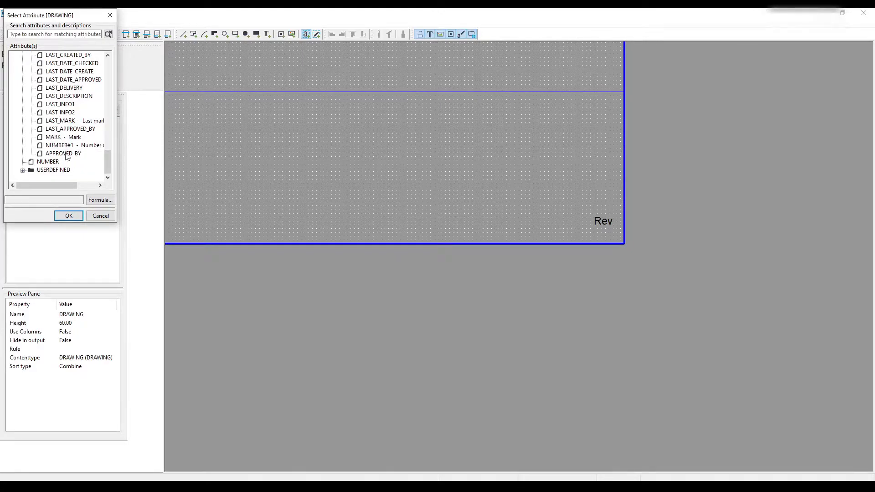
{"action": "left_click", "coordinate": [55, 137]}
{"action": "left_click", "coordinate": [68, 216]}
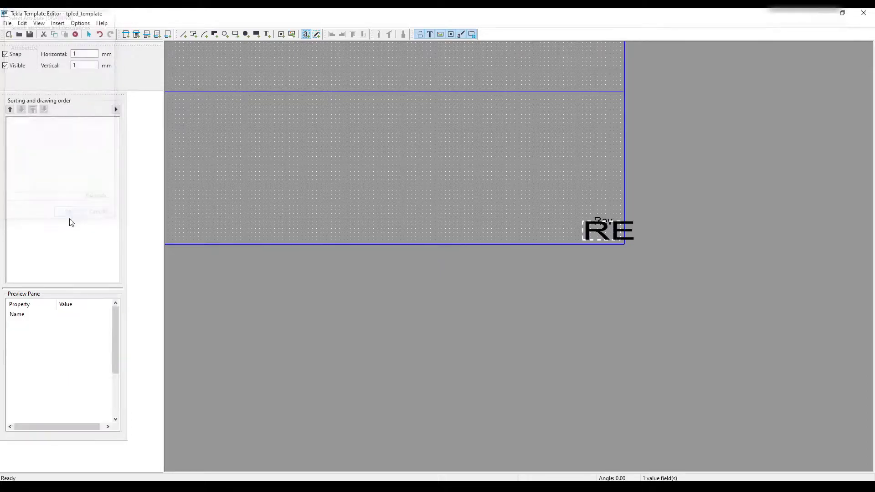
{"action": "right_click", "coordinate": [384, 198]}
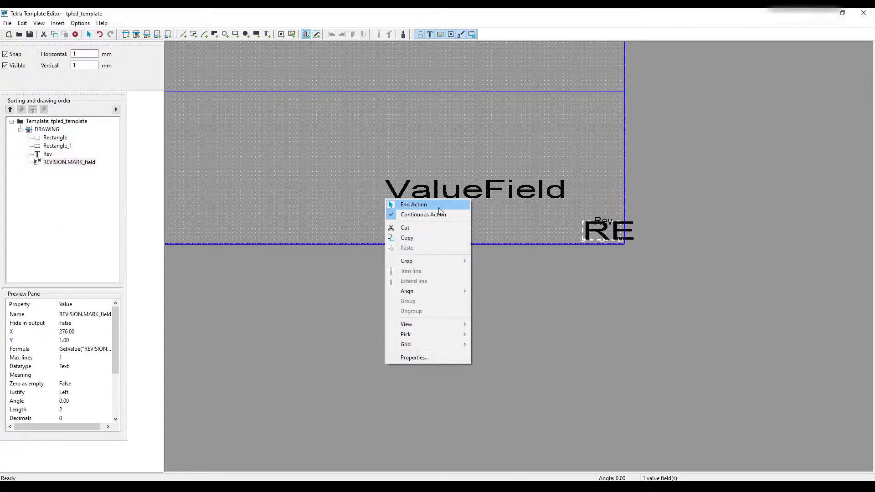
- Finish placing value fields and set the revision mark field's font size to 2 mm with a width-to-height ratio of 1
{"action": "left_click", "coordinate": [406, 203]}
{"action": "scroll", "coordinate": [522, 243], "scroll_direction": "up", "scroll_amount": 3}
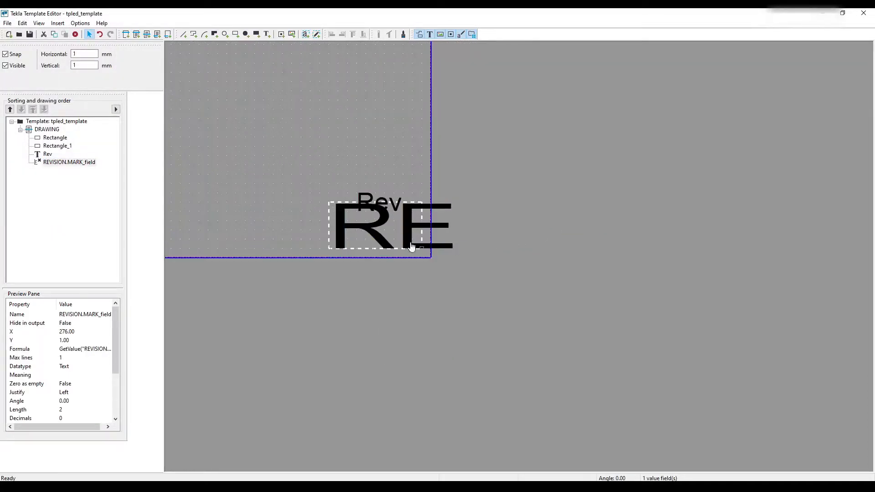
{"action": "middle_click_drag", "start_coordinate": [407, 246], "coordinate": [493, 268]}
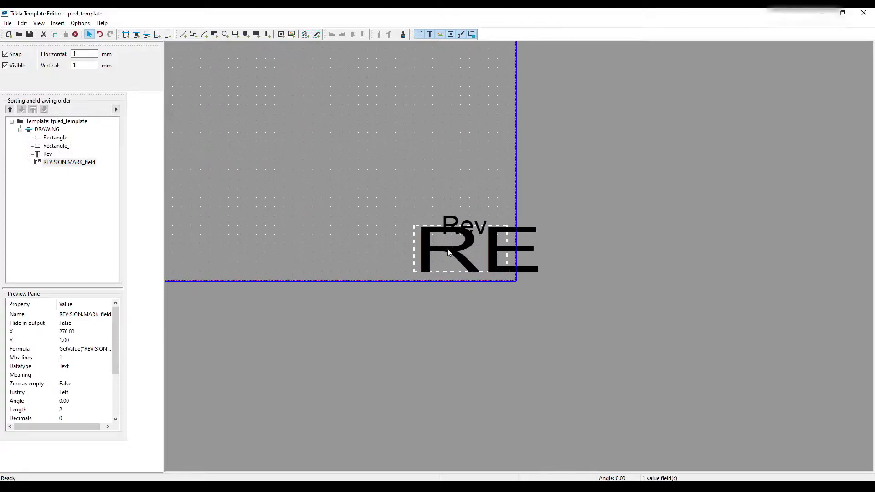
{"action": "double_click", "coordinate": [448, 252]}
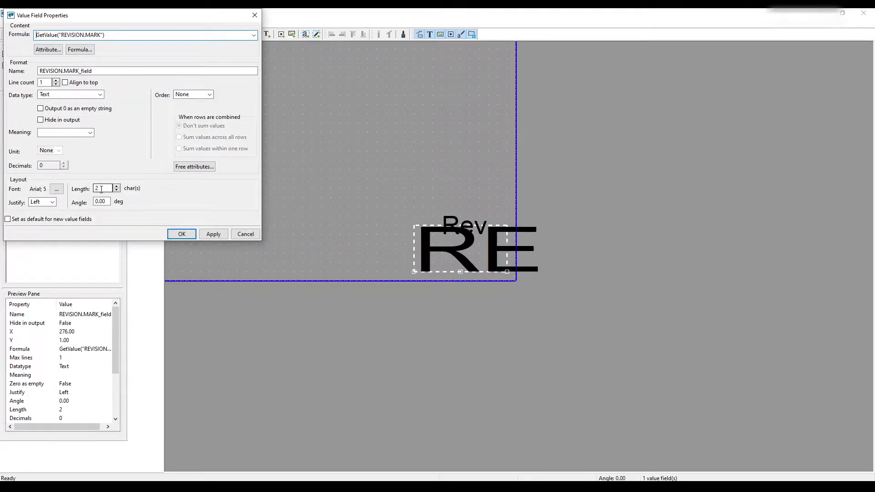
{"action": "left_click", "coordinate": [57, 188]}
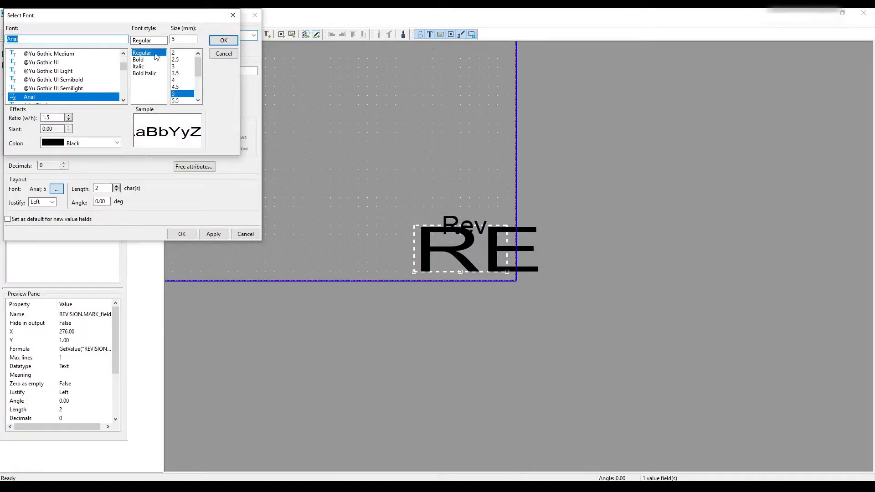
{"action": "left_click", "coordinate": [181, 53]}
{"action": "left_click", "coordinate": [69, 120]}
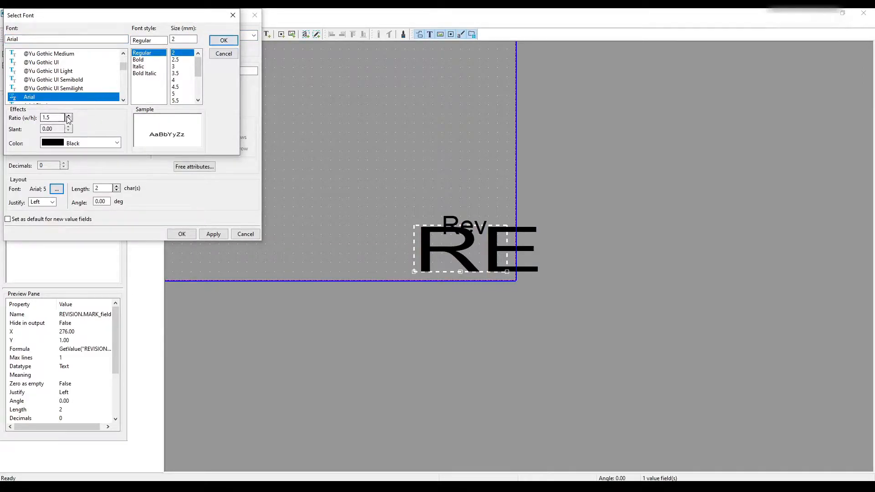
{"action": "left_click", "coordinate": [68, 120]}
{"action": "left_click", "coordinate": [68, 120]}
{"action": "left_click", "coordinate": [69, 120]}
{"action": "left_click", "coordinate": [69, 120]}
- Look through the available fonts, keep Arial for the revision mark field, and apply its font settings
{"action": "scroll", "coordinate": [60, 87], "scroll_direction": "down", "scroll_amount": 1}
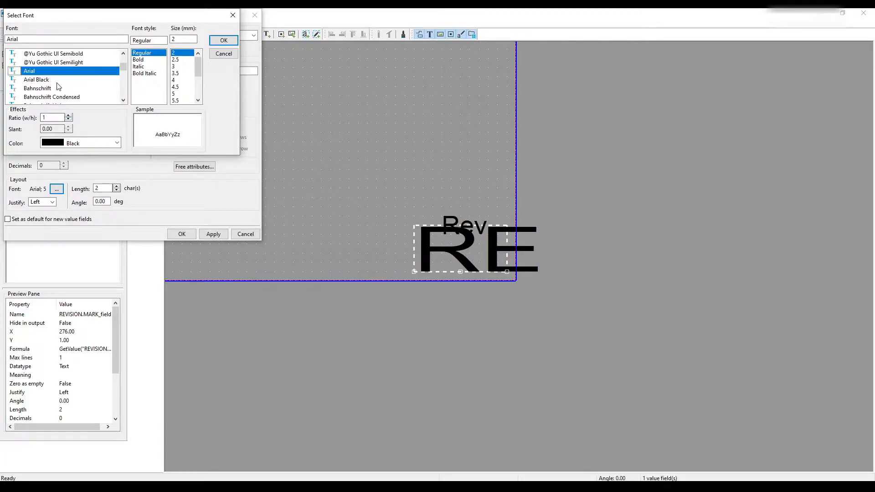
{"action": "scroll", "coordinate": [37, 98], "scroll_direction": "down", "scroll_amount": 1}
{"action": "scroll", "coordinate": [43, 92], "scroll_direction": "up", "scroll_amount": 4}
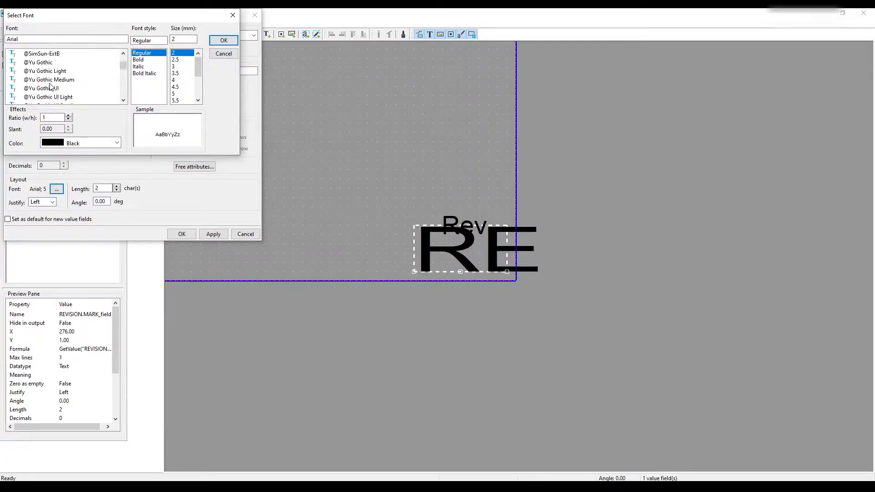
{"action": "scroll", "coordinate": [50, 84], "scroll_direction": "down", "scroll_amount": 2}
{"action": "left_click", "coordinate": [44, 40]}
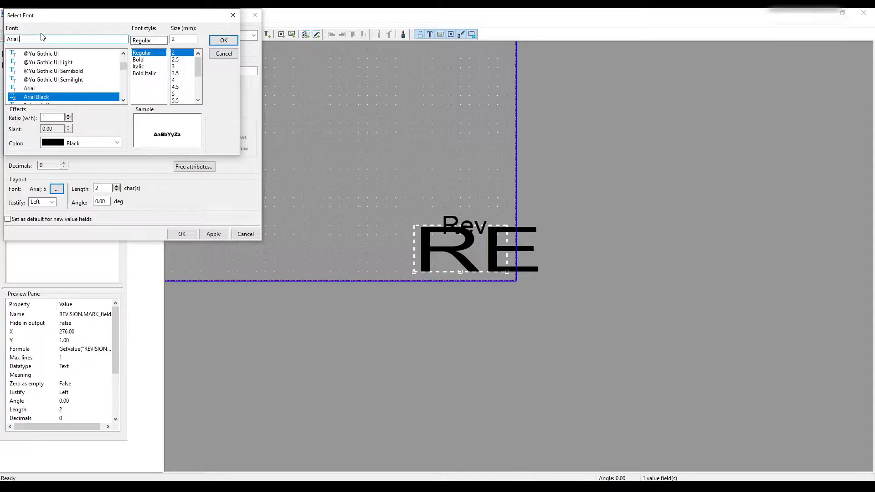
{"action": "type", "text": "na"}
{"action": "scroll", "coordinate": [50, 89], "scroll_direction": "down", "scroll_amount": 1}
{"action": "left_click", "coordinate": [51, 63]}
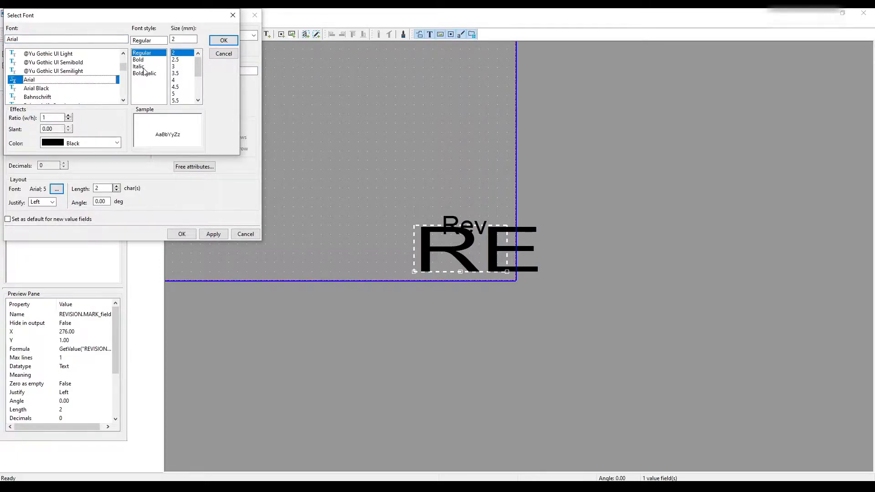
{"action": "left_click", "coordinate": [222, 40]}
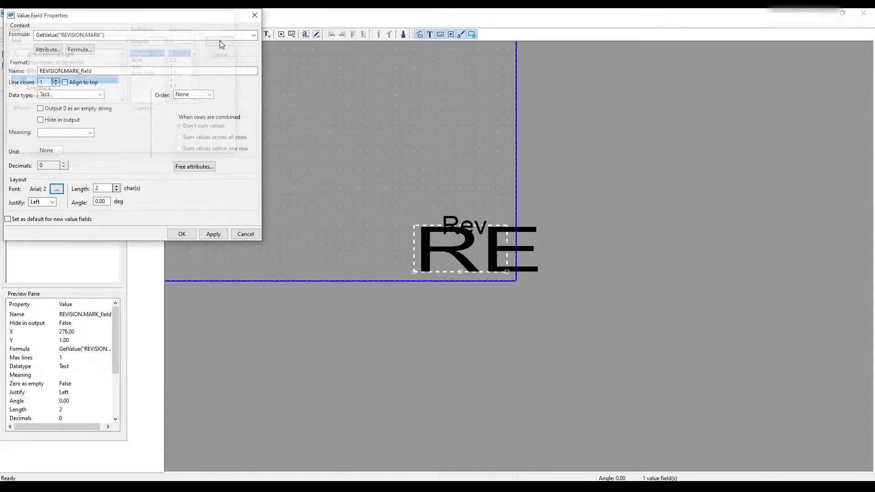
{"action": "left_click", "coordinate": [213, 234]}
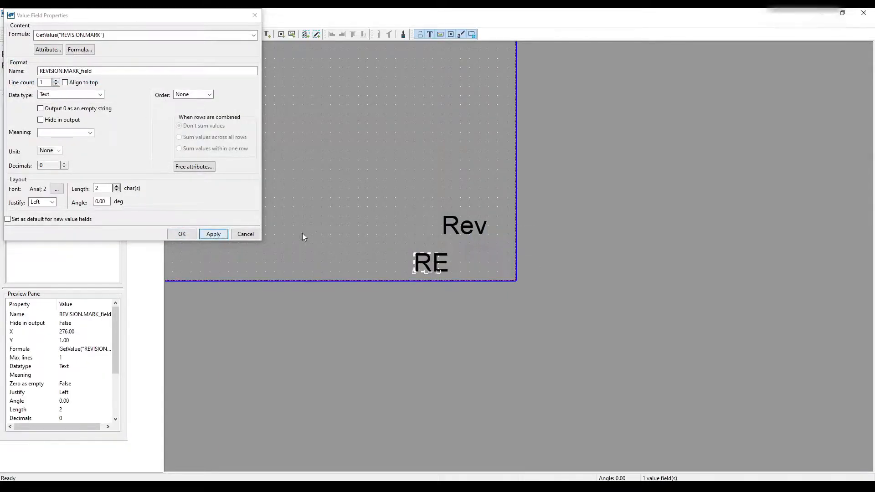
- Copy the font name Arial Narrow from the Rev text's font settings and close its properties without changes
{"action": "double_click", "coordinate": [444, 222]}
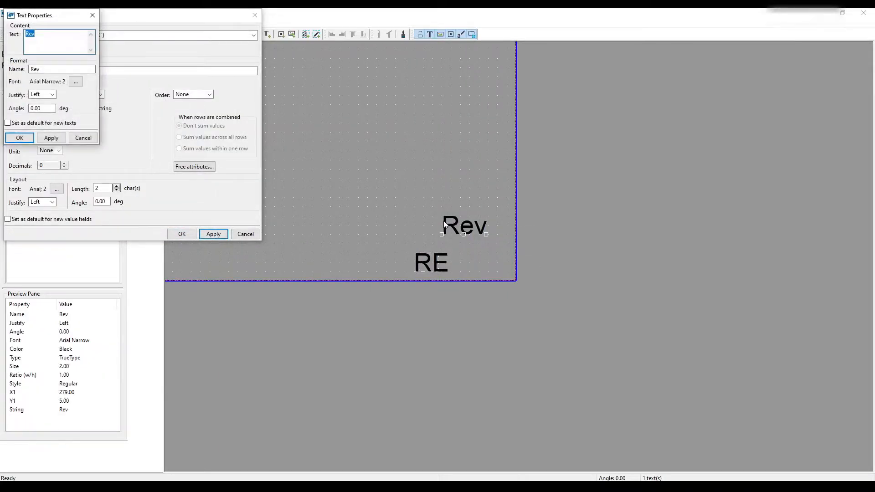
{"action": "left_click", "coordinate": [76, 82]}
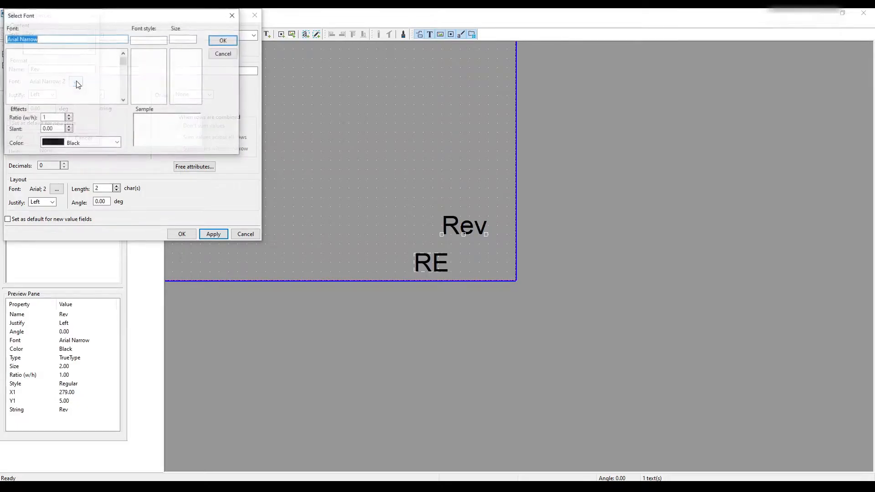
{"action": "left_click", "coordinate": [46, 37]}
{"action": "scroll", "coordinate": [51, 78], "scroll_direction": "down", "scroll_amount": 15}
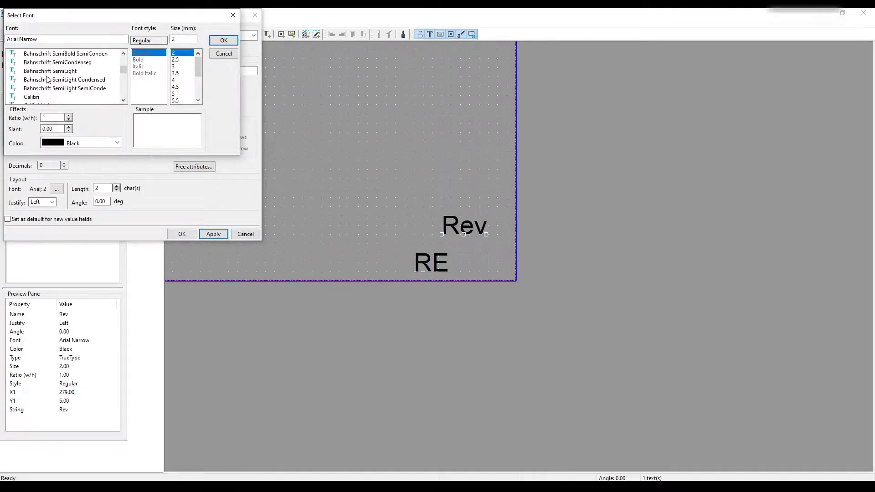
{"action": "scroll", "coordinate": [50, 78], "scroll_direction": "up", "scroll_amount": 3}
{"action": "left_click_drag", "start_coordinate": [38, 40], "coordinate": [10, 36]}
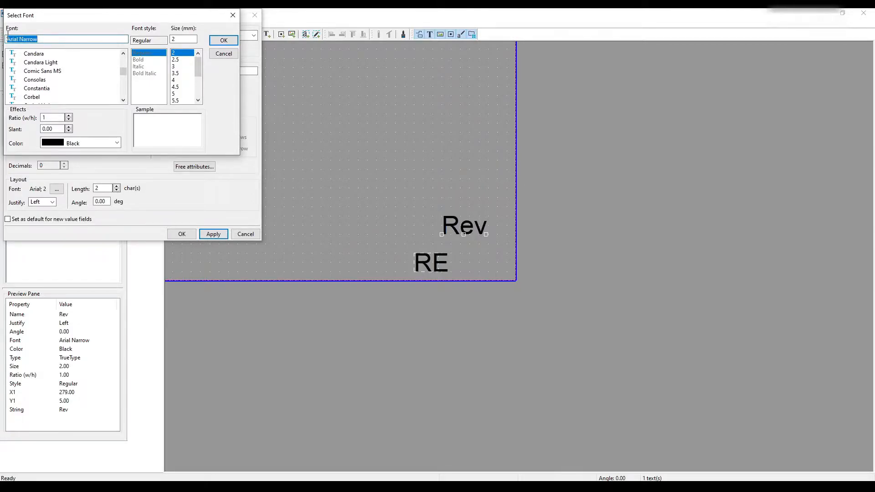
{"action": "right_click", "coordinate": [11, 38]}
{"action": "left_click", "coordinate": [32, 64]}
{"action": "left_click", "coordinate": [234, 55]}
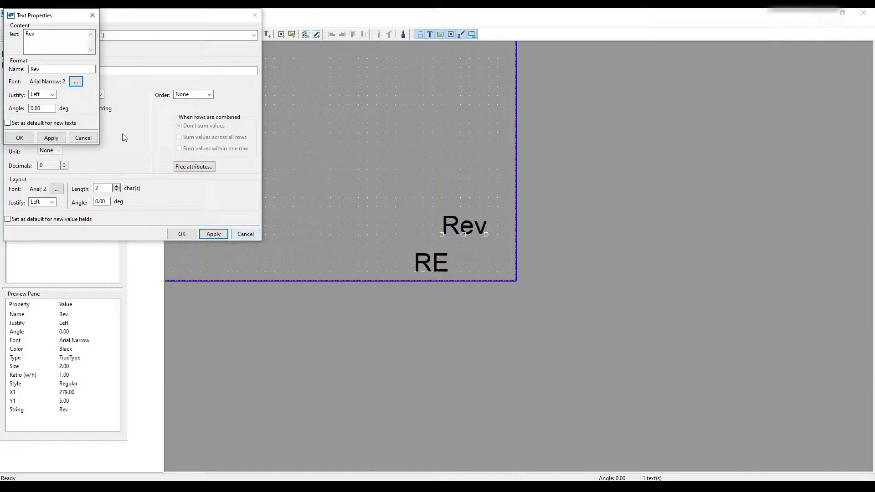
{"action": "left_click", "coordinate": [83, 138]}
- Set the revision mark value field's font to Arial Narrow using the copied font name
{"action": "left_click", "coordinate": [57, 189]}
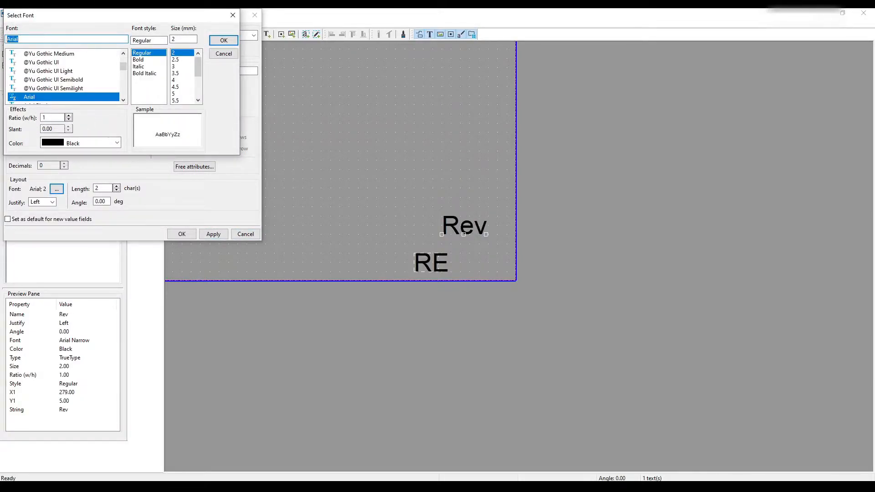
{"action": "key", "text": "ctrl+v"}
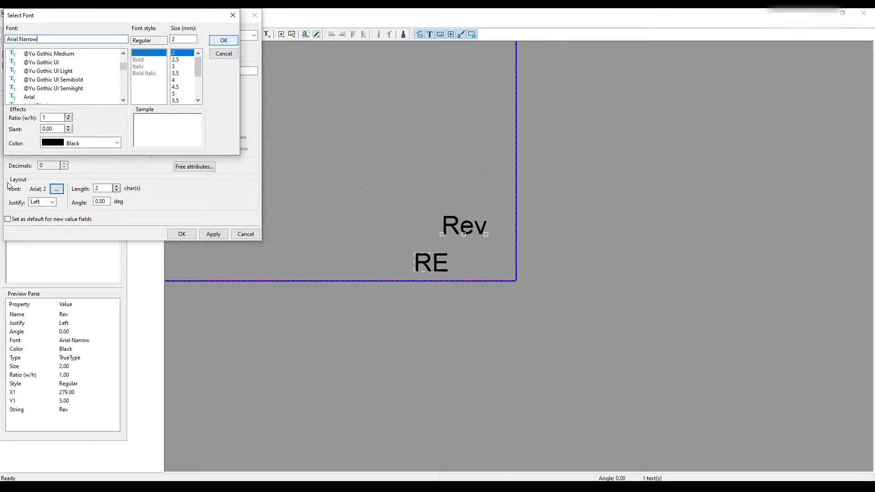
{"action": "left_click", "coordinate": [223, 41]}
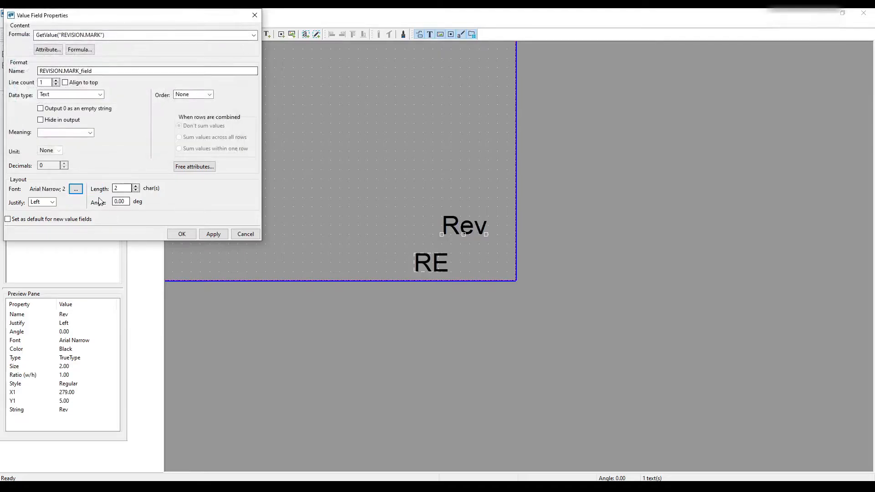
- Check the Rev text's font name, size and ratio, and confirm its text properties
{"action": "double_click", "coordinate": [460, 226]}
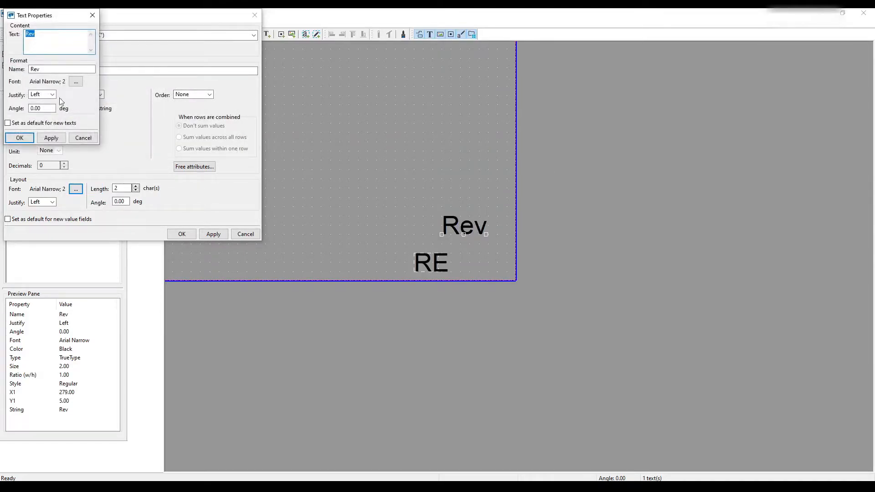
{"action": "left_click", "coordinate": [76, 81]}
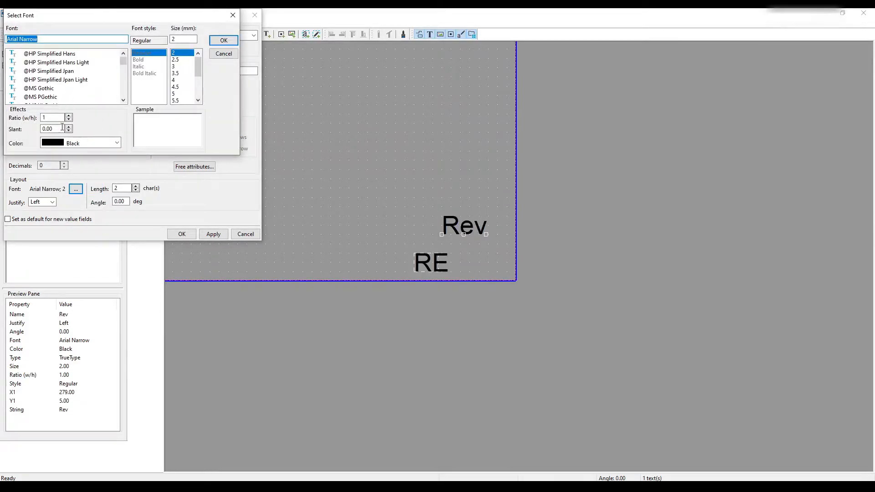
{"action": "left_click", "coordinate": [223, 40]}
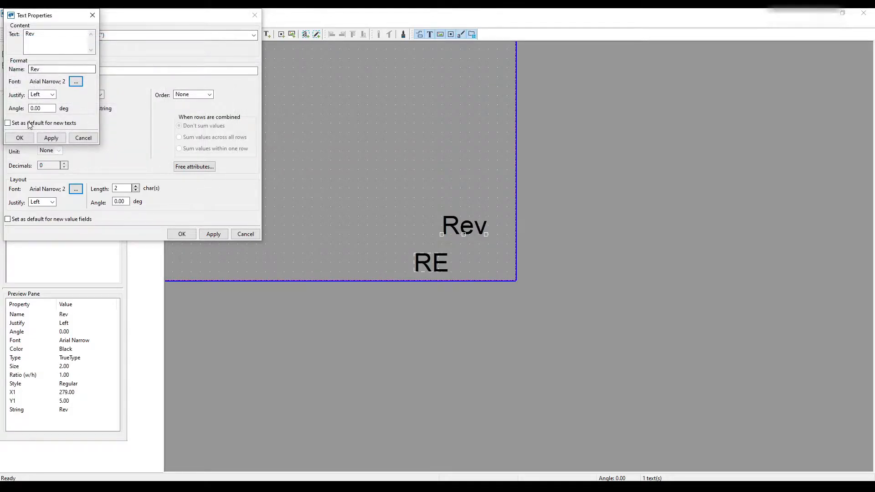
{"action": "left_click", "coordinate": [49, 138]}
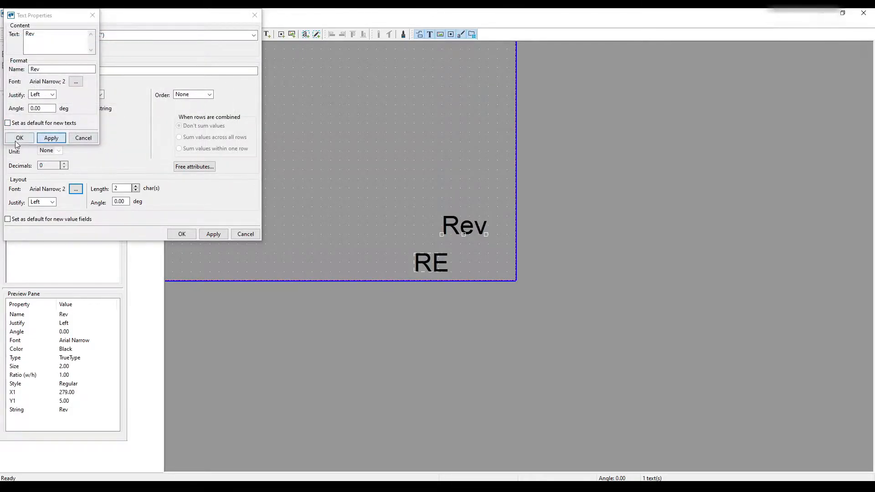
{"action": "left_click", "coordinate": [19, 138]}
- Set the revision mark field's length to 3 characters, make its settings the default for new value fields, and apply
{"action": "left_click", "coordinate": [8, 220]}
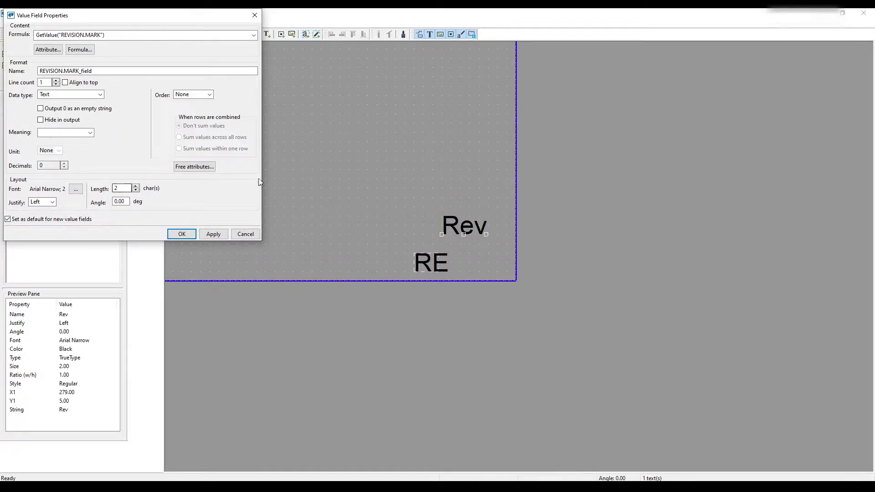
{"action": "left_click", "coordinate": [135, 186]}
{"action": "left_click", "coordinate": [211, 234]}
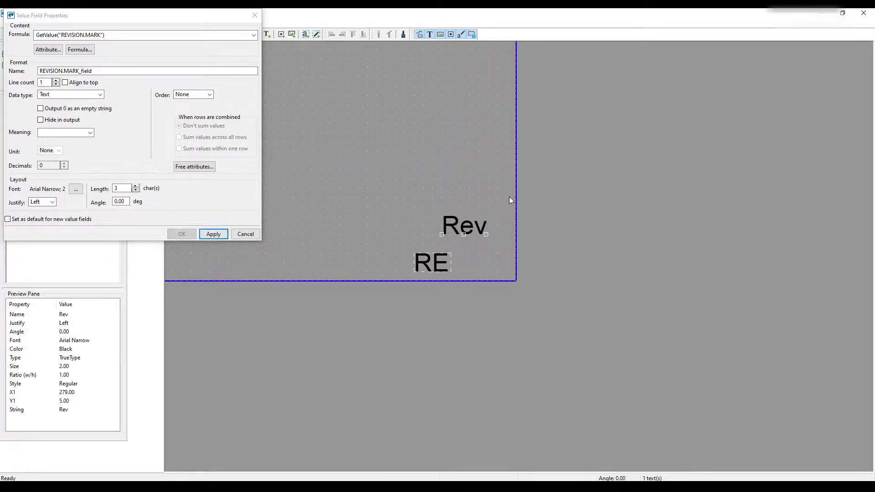
- Move the revision mark field to X 280, Y 1 and the Rev text to X 280, Y 4
{"action": "left_click", "coordinate": [431, 257]}
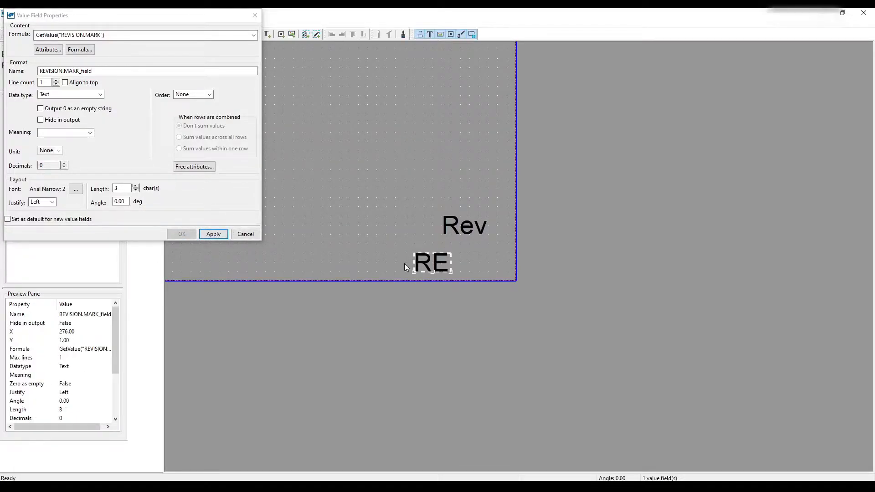
{"action": "left_click_drag", "start_coordinate": [441, 262], "coordinate": [467, 258]}
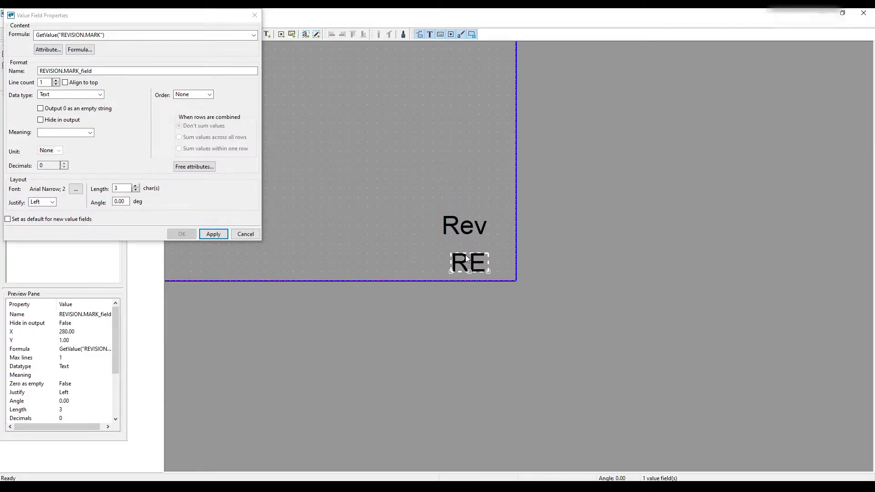
{"action": "left_click_drag", "start_coordinate": [473, 223], "coordinate": [482, 233]}
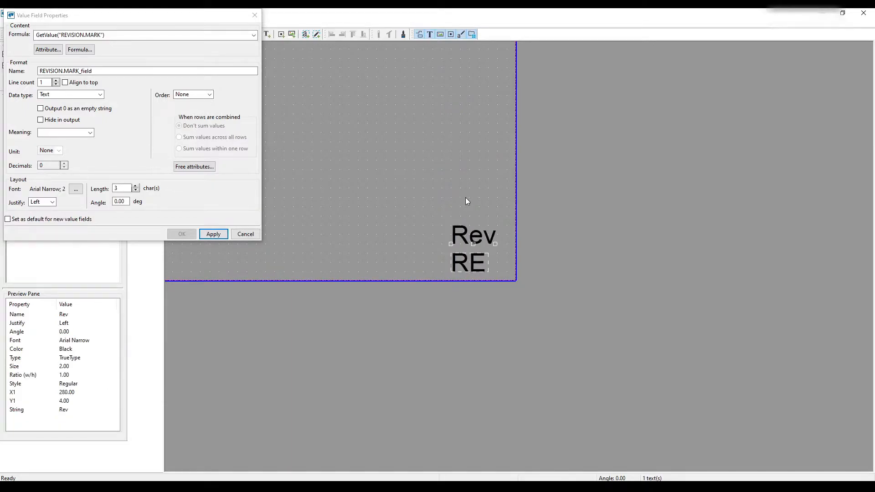
{"action": "left_click", "coordinate": [462, 225]}
{"action": "left_click", "coordinate": [335, 154]}
- Close the revision mark field's properties and discard the pending changes
{"action": "left_click", "coordinate": [207, 236]}
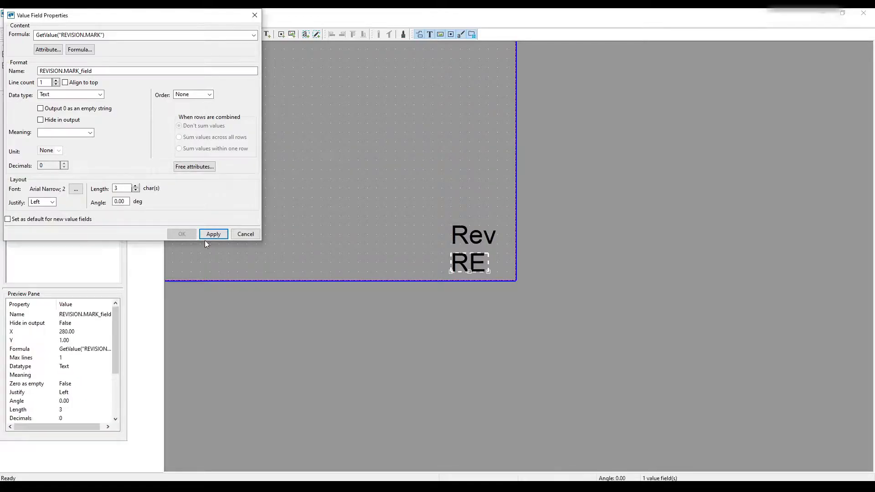
{"action": "left_click", "coordinate": [241, 235]}
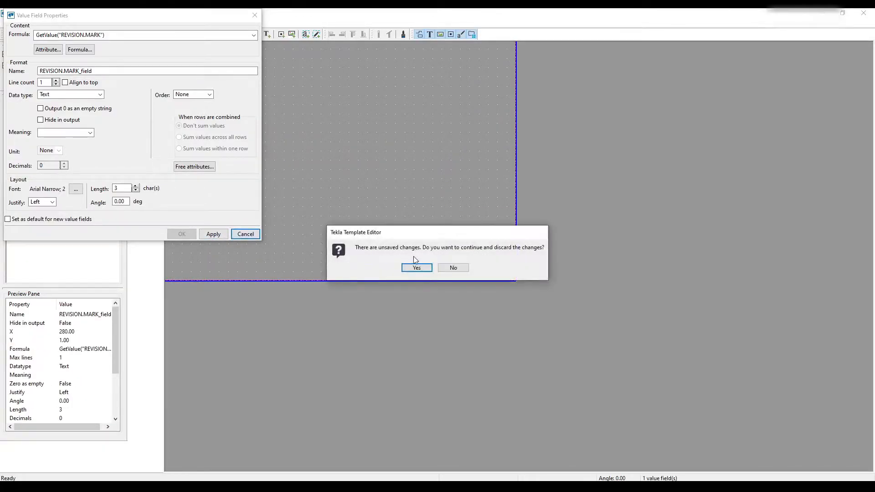
{"action": "left_click", "coordinate": [417, 268]}
- Copy the formula GetValue("PROJECT.DESIGNER") from the DrawnBy value field of the FORT_TITLE_BLOCK_GA template and leave that field unchanged
{"action": "scroll", "coordinate": [545, 139], "scroll_direction": "down", "scroll_amount": 2}
{"action": "scroll", "coordinate": [437, 281], "scroll_direction": "down", "scroll_amount": 2}
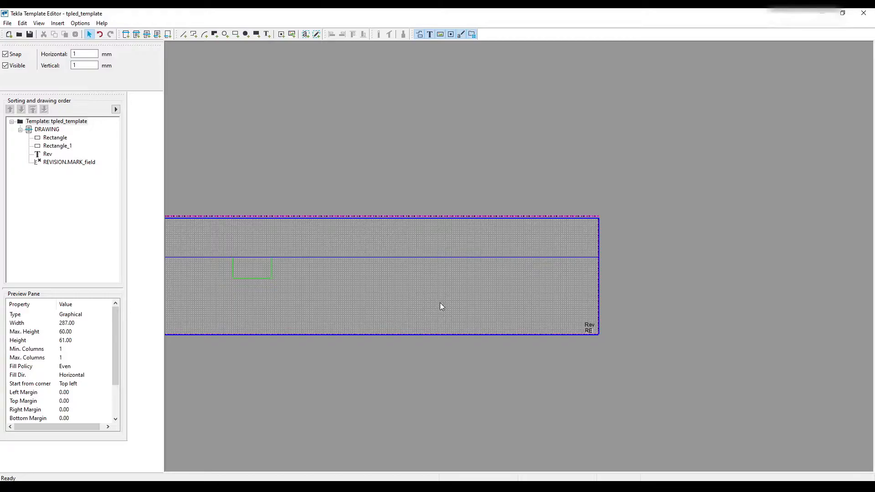
{"action": "scroll", "coordinate": [441, 303], "scroll_direction": "up", "scroll_amount": 3}
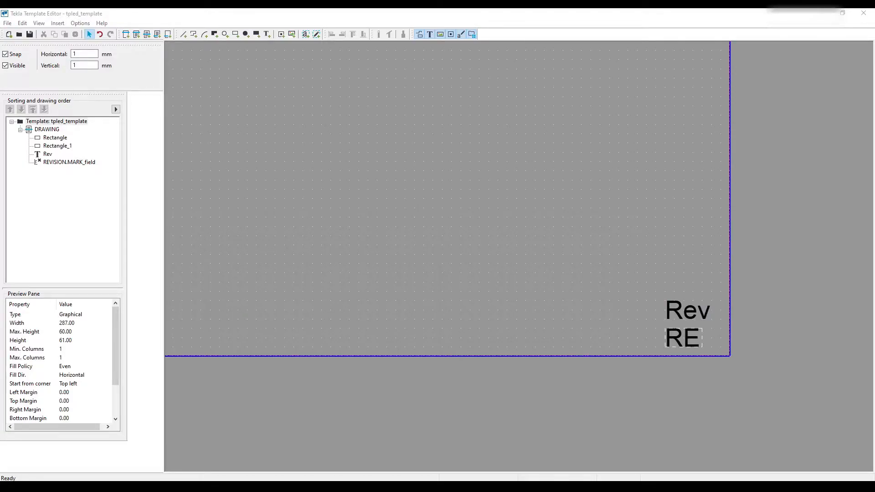
{"action": "left_click_drag", "start_coordinate": [0, 68], "coordinate": [383, 114]}
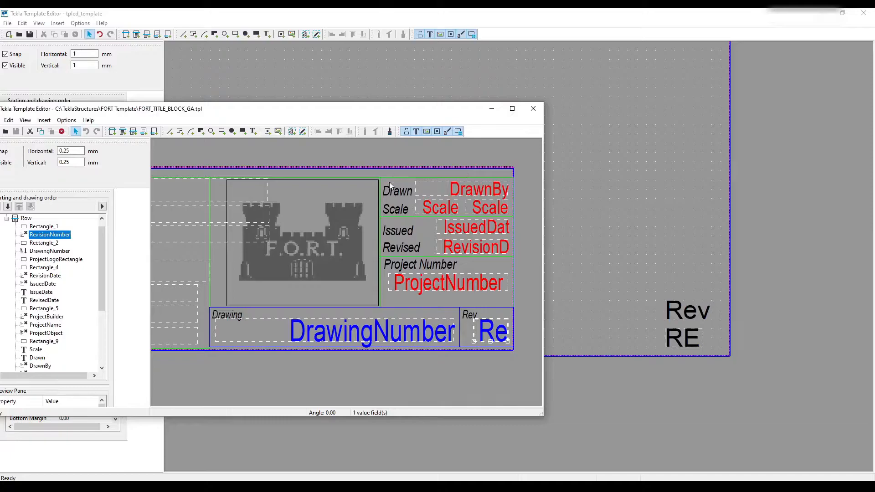
{"action": "double_click", "coordinate": [477, 190]}
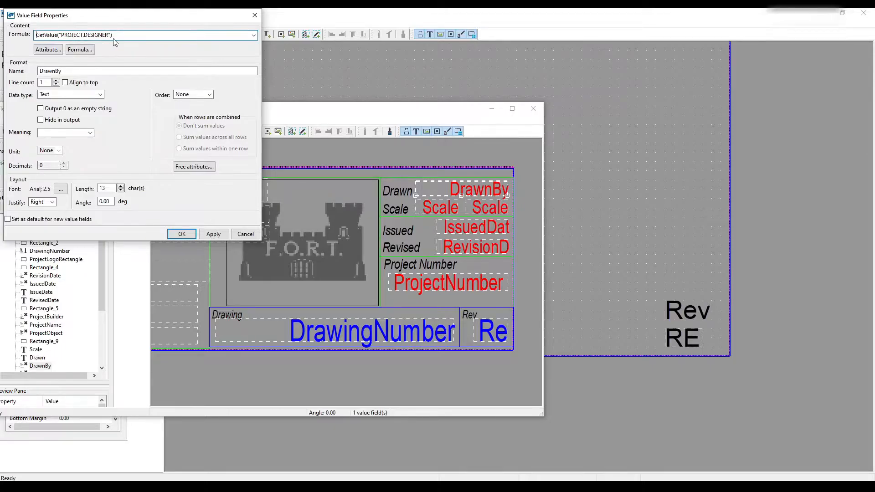
{"action": "left_click_drag", "start_coordinate": [117, 36], "coordinate": [24, 35]}
{"action": "right_click", "coordinate": [43, 39]}
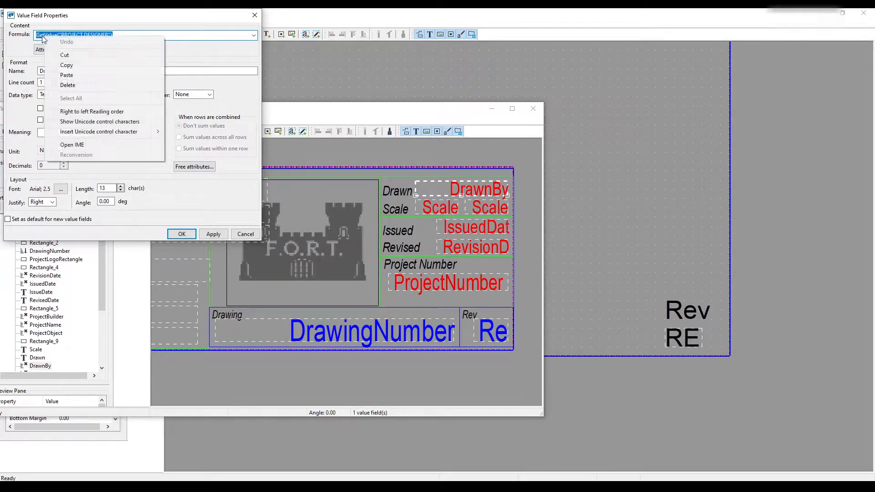
{"action": "left_click", "coordinate": [127, 63]}
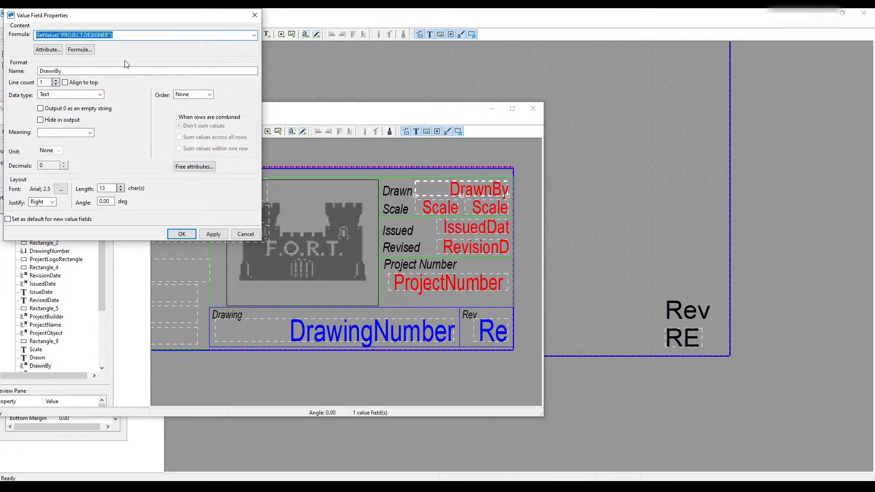
{"action": "left_click", "coordinate": [241, 234]}
{"action": "left_click_drag", "start_coordinate": [458, 112], "coordinate": [0, 119]}
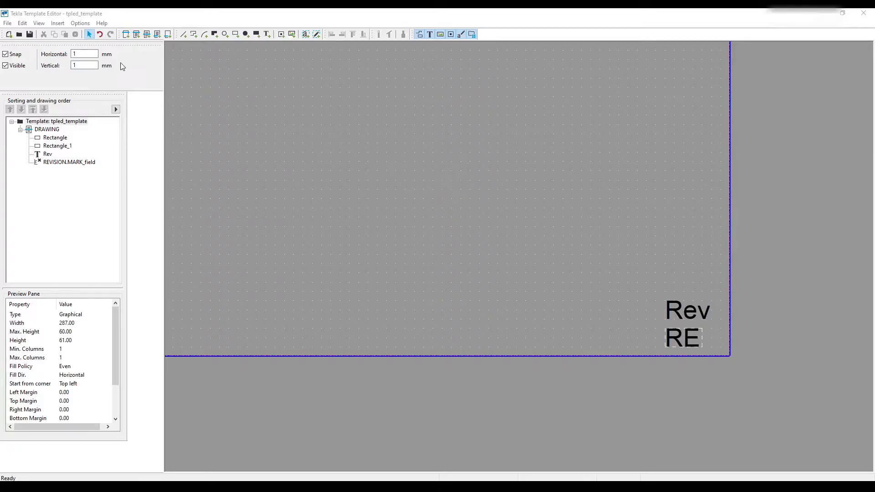
- Insert a value field using the copied formula GetValue("PROJECT.DESIGNER") at about X 249, Y 15, and open its properties
{"action": "left_click", "coordinate": [306, 34]}
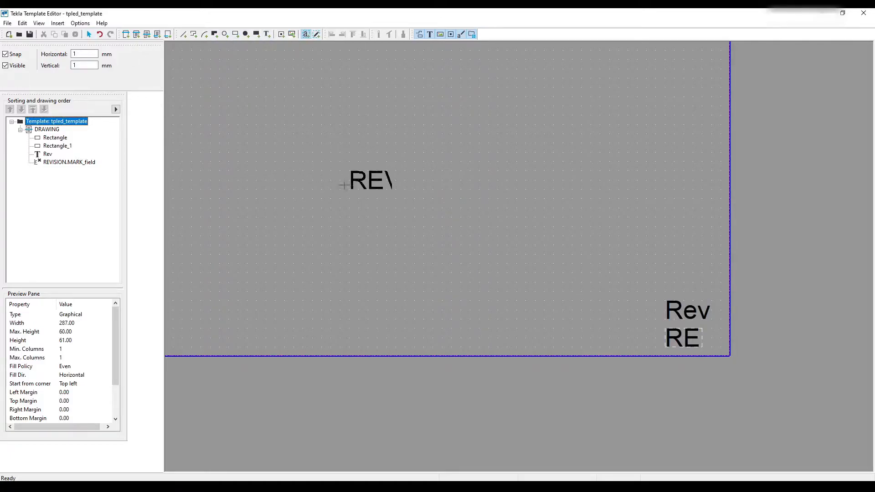
{"action": "left_click", "coordinate": [338, 205]}
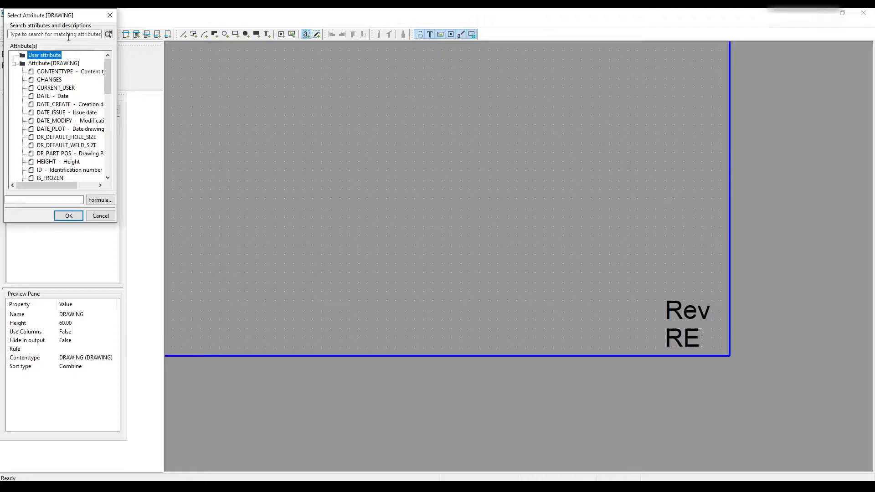
{"action": "left_click", "coordinate": [59, 201]}
{"action": "key", "text": "ctrl+v"}
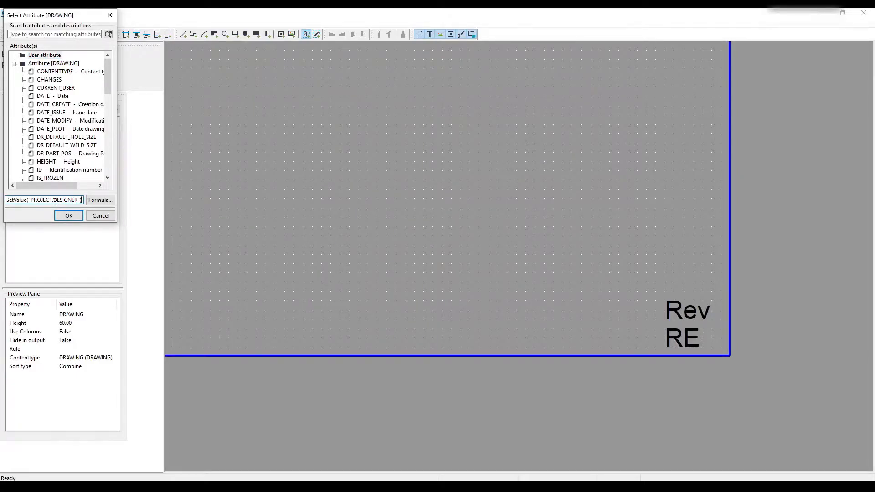
{"action": "left_click", "coordinate": [68, 215]}
{"action": "right_click", "coordinate": [355, 218]}
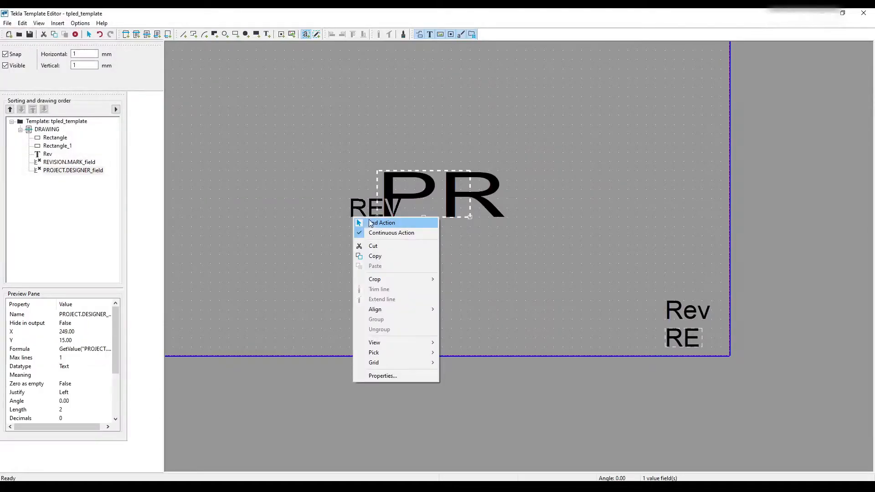
{"action": "left_click", "coordinate": [383, 222]}
{"action": "double_click", "coordinate": [399, 193]}
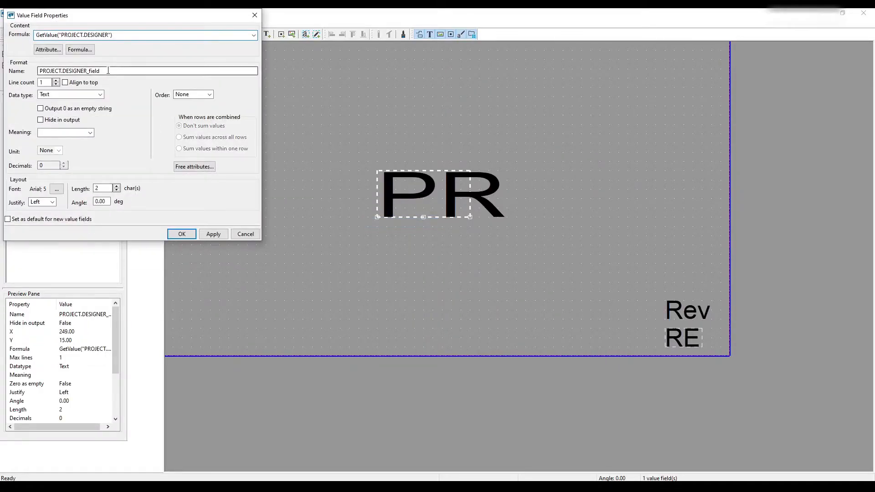
{"action": "left_click_drag", "start_coordinate": [122, 36], "coordinate": [34, 36]}
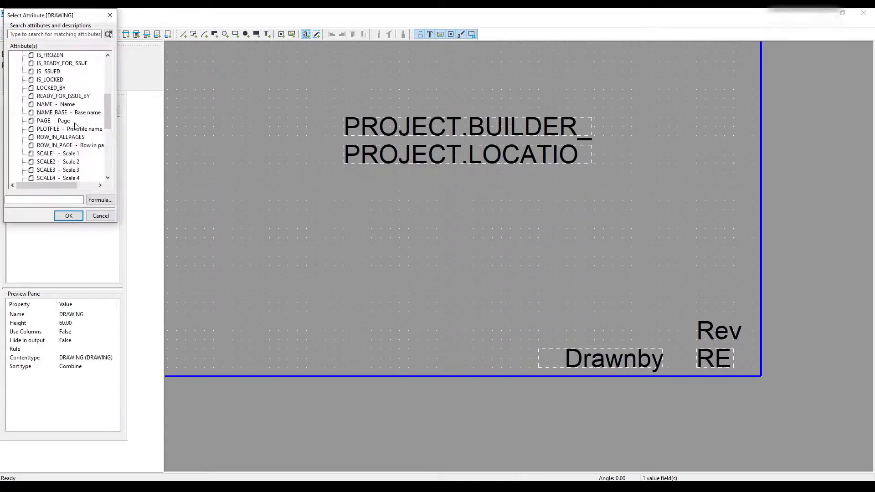
- Add value fields for the project ADDRESS, TOWN and REGION attributes, stacked below the project location field
{"action": "left_click", "coordinate": [69, 216]}
{"action": "left_click", "coordinate": [345, 205]}
{"action": "scroll", "coordinate": [54, 122], "scroll_direction": "down", "scroll_amount": 1}
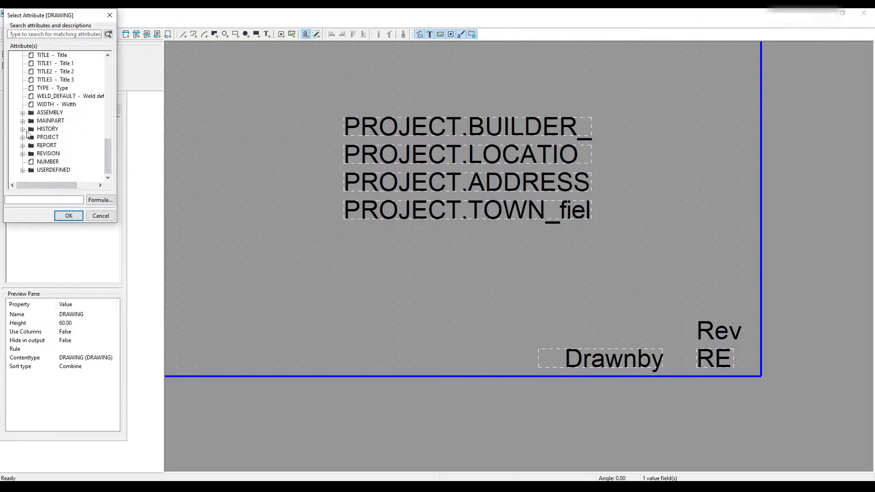
{"action": "left_click", "coordinate": [55, 80]}
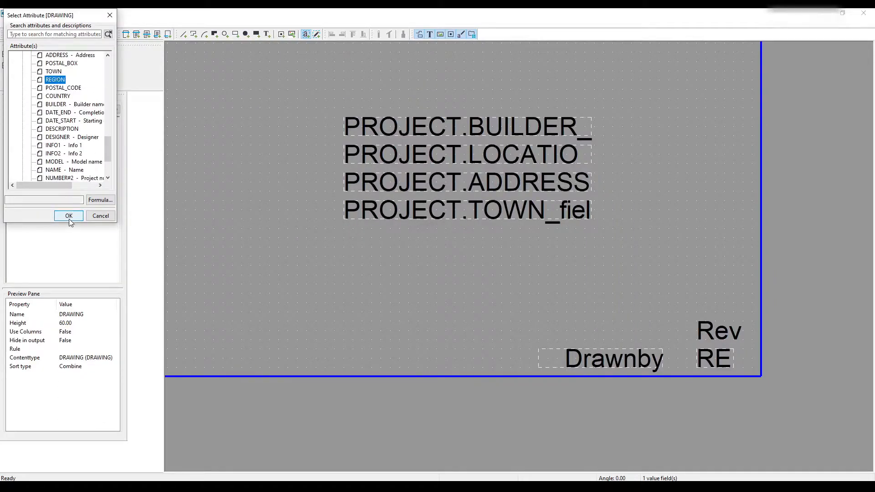
{"action": "left_click", "coordinate": [69, 216]}
- Add a value field for the project POSTAL_CODE attribute directly below the region field
{"action": "left_click", "coordinate": [345, 257]}
{"action": "scroll", "coordinate": [63, 130], "scroll_direction": "down", "scroll_amount": 10}
{"action": "double_click", "coordinate": [50, 137]}
{"action": "left_click", "coordinate": [64, 88]}
{"action": "left_click", "coordinate": [69, 216]}
- Add a value field for the project COUNTRY attribute directly below the postal code field
{"action": "left_click", "coordinate": [345, 285]}
{"action": "scroll", "coordinate": [63, 108], "scroll_direction": "down", "scroll_amount": 6}
{"action": "scroll", "coordinate": [63, 108], "scroll_direction": "down", "scroll_amount": 5}
{"action": "scroll", "coordinate": [68, 100], "scroll_direction": "up", "scroll_amount": 1}
{"action": "left_click", "coordinate": [53, 88]}
{"action": "left_click", "coordinate": [68, 216]}
- Move the stacked project fields together into the green rectangle and resize the rectangle around them
{"action": "scroll", "coordinate": [697, 181], "scroll_direction": "down", "scroll_amount": 4}
{"action": "left_click_drag", "start_coordinate": [524, 145], "coordinate": [670, 250]}
{"action": "left_click_drag", "start_coordinate": [601, 200], "coordinate": [267, 221]}
{"action": "scroll", "coordinate": [369, 215], "scroll_direction": "up", "scroll_amount": 2}
{"action": "left_click_drag", "start_coordinate": [214, 114], "coordinate": [535, 220]}
{"action": "left_click_drag", "start_coordinate": [535, 248], "coordinate": [593, 314]}
{"action": "scroll", "coordinate": [656, 292], "scroll_direction": "up", "scroll_amount": 1}
{"action": "left_click_drag", "start_coordinate": [411, 207], "coordinate": [660, 207]}
{"action": "scroll", "coordinate": [637, 151], "scroll_direction": "up", "scroll_amount": 3}
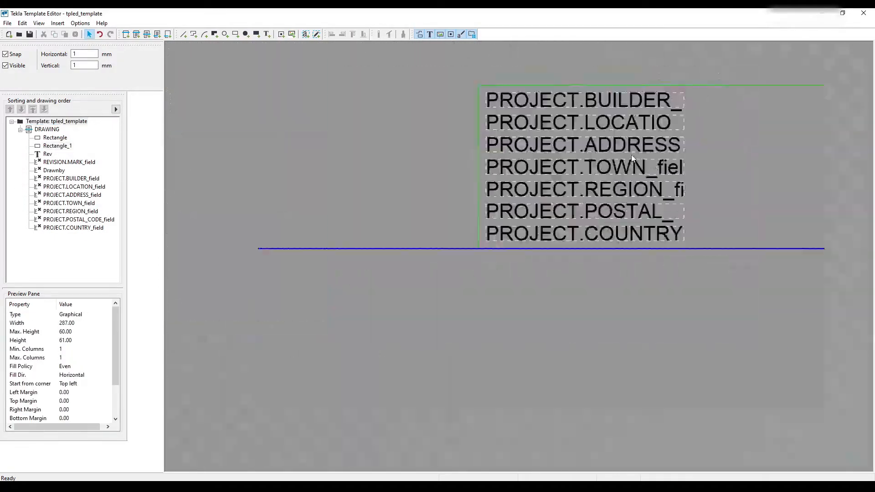
{"action": "scroll", "coordinate": [637, 151], "scroll_direction": "down", "scroll_amount": 3}
{"action": "left_click", "coordinate": [401, 304]}
{"action": "key", "text": "ctrl+z"}
{"action": "left_click_drag", "start_coordinate": [401, 304], "coordinate": [531, 261]}
- Set the project builder field's length to 30 characters
{"action": "double_click", "coordinate": [414, 188]}
{"action": "type", "text": "30"}
{"action": "key", "text": "Return"}
{"action": "scroll", "coordinate": [510, 274], "scroll_direction": "up", "scroll_amount": 1}
{"action": "left_click", "coordinate": [472, 200]}
{"action": "double_click", "coordinate": [419, 221]}
{"action": "scroll", "coordinate": [411, 280], "scroll_direction": "down", "scroll_amount": 2}
{"action": "scroll", "coordinate": [432, 283], "scroll_direction": "up", "scroll_amount": 2}
- Set the postal code field's length to 5 characters and its justification to Right
{"action": "double_click", "coordinate": [432, 306]}
{"action": "type", "text": "5"}
{"action": "left_click", "coordinate": [53, 202]}
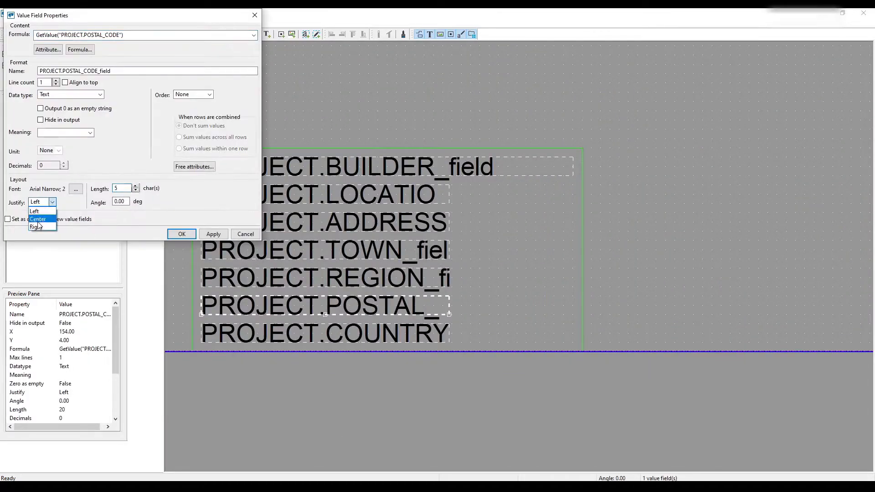
{"action": "left_click", "coordinate": [37, 227]}
- Move the postal code field to the right end of the green rectangle and rename it POSTAL_CODE
{"action": "left_click_drag", "start_coordinate": [233, 306], "coordinate": [547, 333]}
{"action": "double_click", "coordinate": [553, 336]}
{"action": "key", "text": "BackSpace"}
{"action": "key", "text": "BackSpace"}
{"action": "key", "text": "BackSpace"}
{"action": "key", "text": "BackSpace"}
{"action": "key", "text": "BackSpace"}
{"action": "key", "text": "BackSpace"}
{"action": "left_click", "coordinate": [182, 233]}
- Move the country and postal code fields up one row and raise the green rectangle's lower edge accordingly
{"action": "left_click_drag", "start_coordinate": [382, 335], "coordinate": [383, 307]}
{"action": "left_click_drag", "start_coordinate": [553, 335], "coordinate": [553, 307]}
{"action": "left_click_drag", "start_coordinate": [576, 352], "coordinate": [576, 324]}
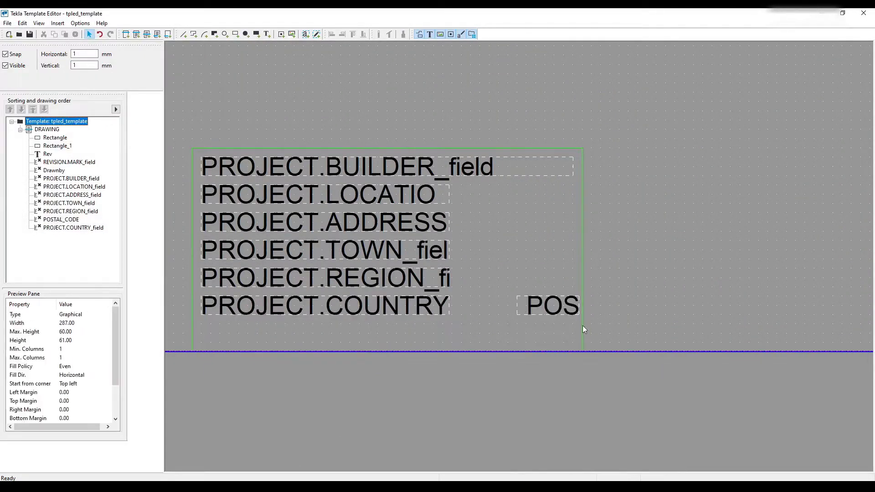
- Delete the project country value field from the address block
{"action": "middle_click_drag", "start_coordinate": [445, 299], "coordinate": [481, 297]}
{"action": "double_click", "coordinate": [479, 299]}
{"action": "key", "text": "Escape"}
{"action": "key", "text": "Delete"}
- Move the postal code field onto the region field's row and raise the green rectangle's lower edge below it
{"action": "left_click_drag", "start_coordinate": [583, 302], "coordinate": [583, 275]}
{"action": "left_click_drag", "start_coordinate": [583, 275], "coordinate": [577, 276]}
{"action": "left_click_drag", "start_coordinate": [423, 322], "coordinate": [423, 293]}
{"action": "left_click", "coordinate": [417, 287]}
- Set the project builder field's length to 25 characters
{"action": "double_click", "coordinate": [421, 165]}
{"action": "double_click", "coordinate": [127, 187]}
{"action": "type", "text": "25"}
{"action": "left_click", "coordinate": [182, 234]}
{"action": "left_click", "coordinate": [601, 279]}
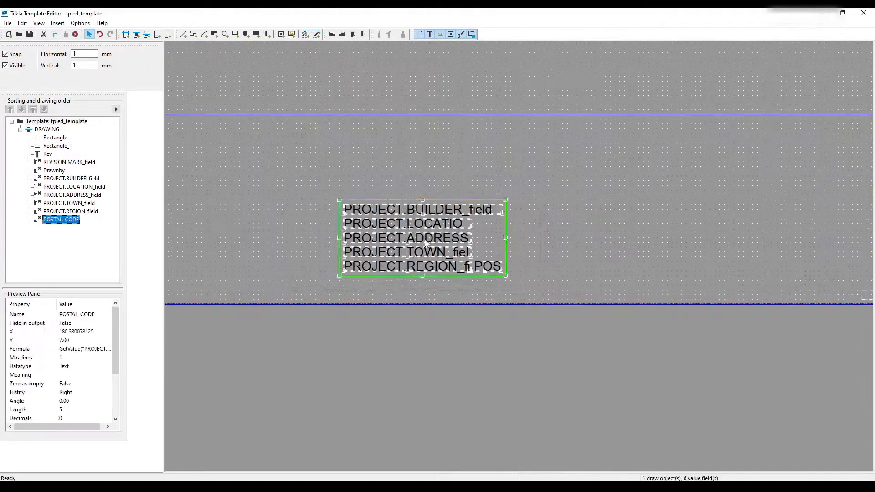
{"action": "scroll", "coordinate": [321, 259], "scroll_direction": "down", "scroll_amount": 3}
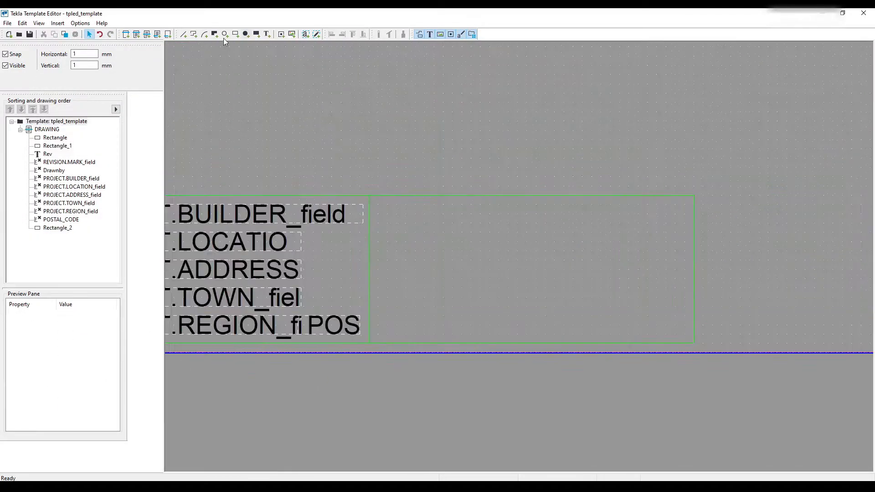
- Change the Client Logo text's color to White and fit its green rectangle more closely around it
{"action": "left_click", "coordinate": [118, 143]}
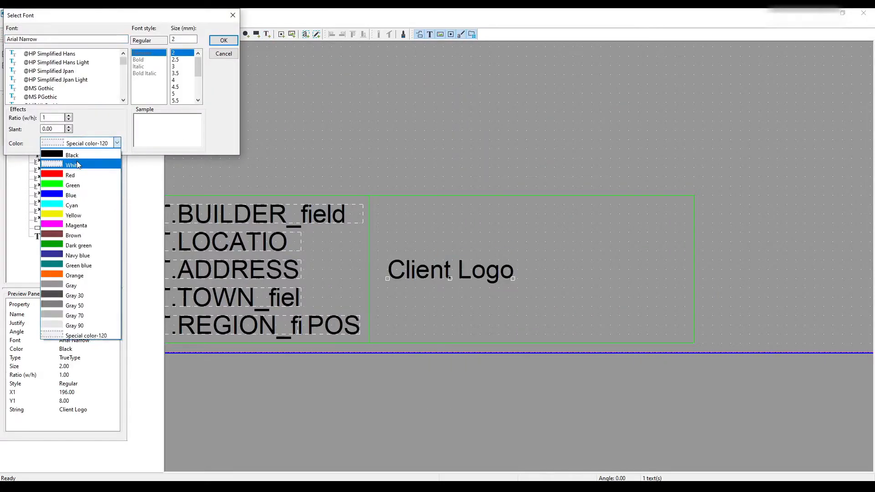
{"action": "left_click", "coordinate": [73, 165]}
{"action": "left_click", "coordinate": [224, 40]}
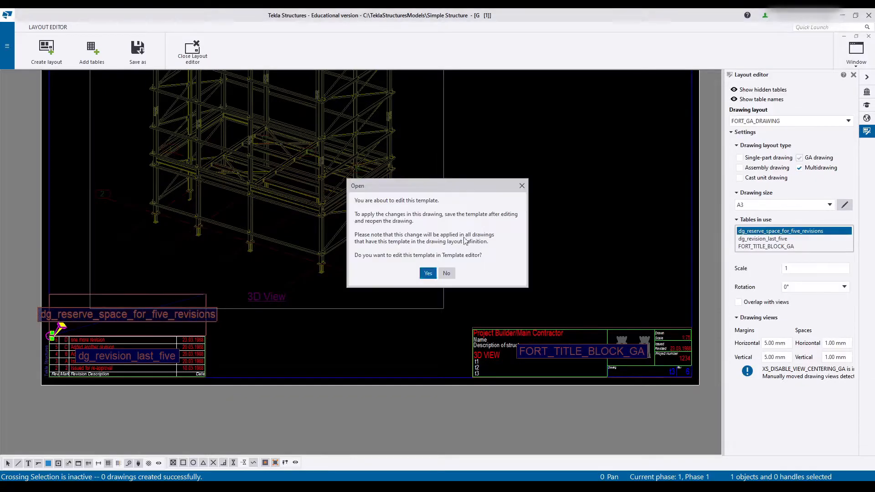
{"action": "left_click", "coordinate": [427, 273]}
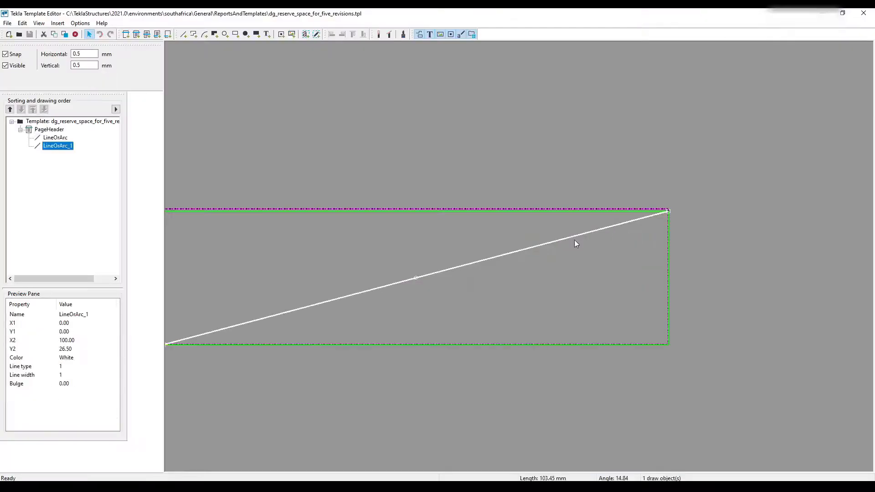
{"action": "double_click", "coordinate": [576, 236]}
{"action": "left_click", "coordinate": [347, 75]}
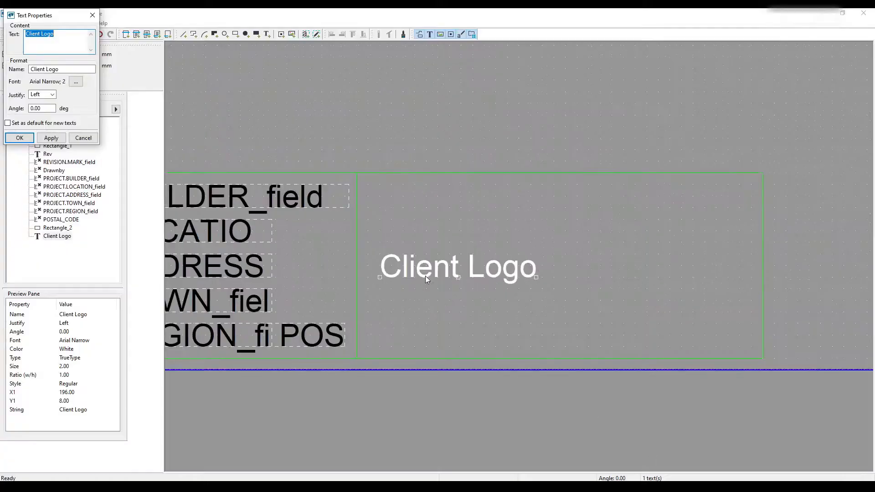
{"action": "left_click", "coordinate": [343, 325]}
{"action": "double_click", "coordinate": [579, 200]}
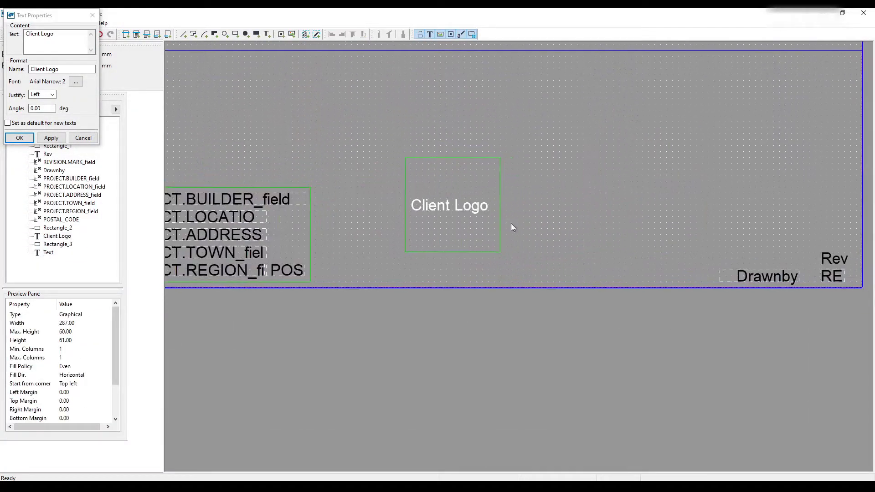
- Insert the F.O.R.T. castle logo picture into the square green rectangle beside the project fields
{"action": "left_click", "coordinate": [58, 23]}
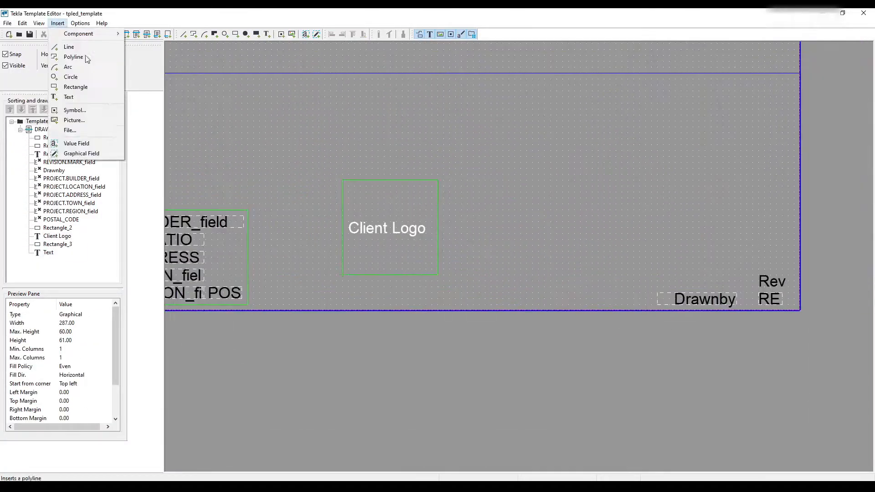
{"action": "left_click", "coordinate": [78, 119]}
{"action": "left_click", "coordinate": [358, 97]}
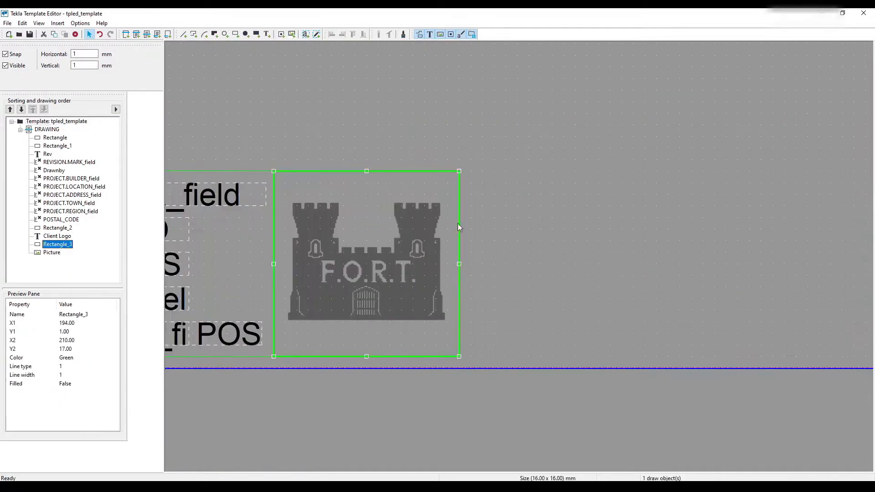
- Insert the text "F.O.R.T." beside the castle logo and change the Rev text below it to "Providing a Fortified"
{"action": "left_click", "coordinate": [267, 35]}
{"action": "type", "text": "F."}
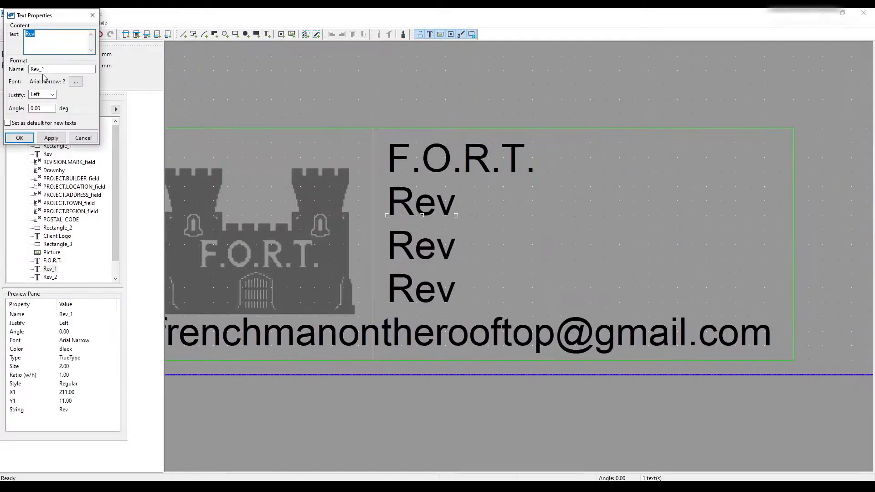
{"action": "left_click", "coordinate": [47, 137]}
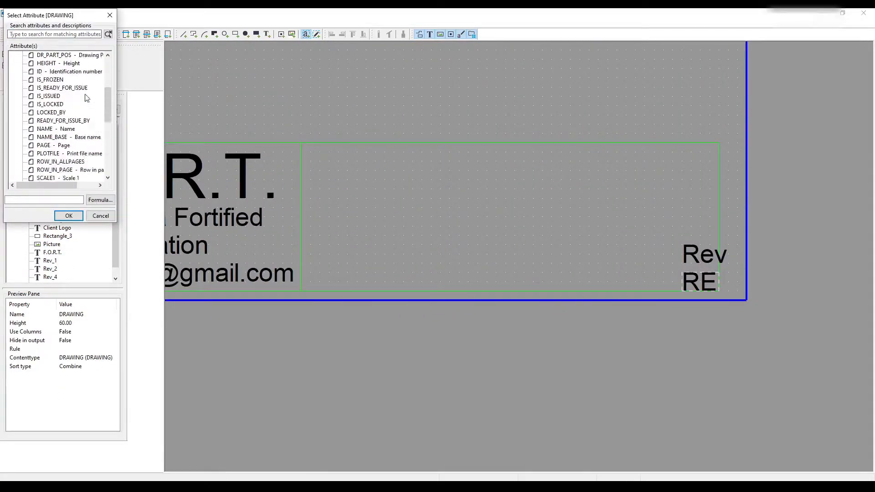
- Trim the end of the project number field's formula following GetValue("PROJECT.NUMBER")
{"action": "scroll", "coordinate": [71, 155], "scroll_direction": "down", "scroll_amount": 6}
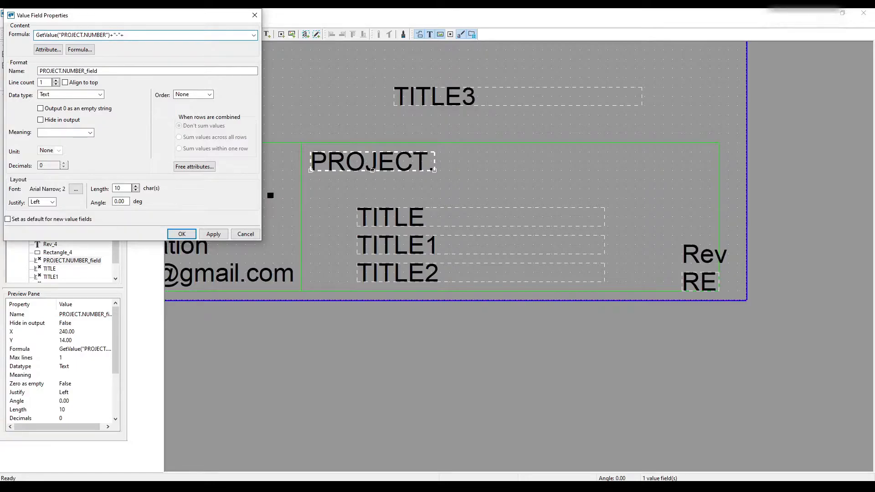
{"action": "key", "text": "BackSpace"}
{"action": "key", "text": "BackSpace"}
{"action": "key", "text": "BackSpace"}
{"action": "key", "text": "BackSpace"}
{"action": "key", "text": "BackSpace"}
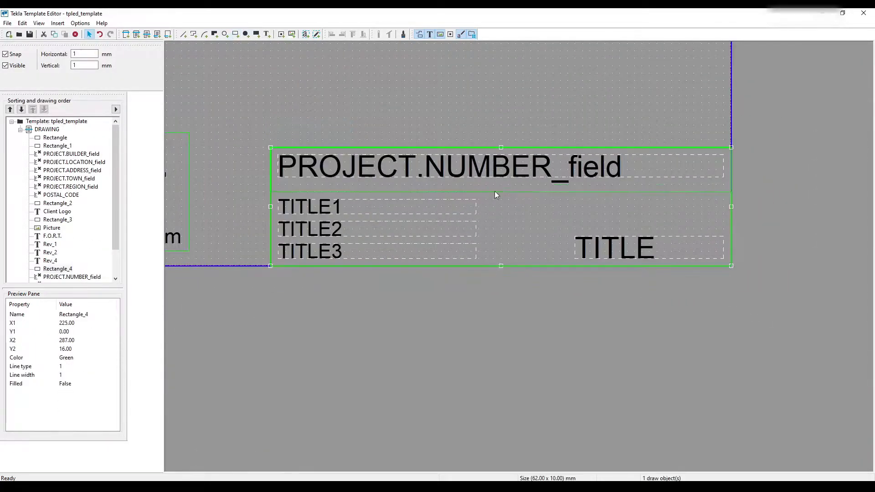
- Draw a green rectangle around the large TITLE value field in the title block's lower right corner
{"action": "left_click", "coordinate": [700, 147]}
{"action": "left_click_drag", "start_coordinate": [723, 169], "coordinate": [731, 170]}
{"action": "left_click", "coordinate": [586, 324]}
{"action": "scroll", "coordinate": [690, 251], "scroll_direction": "up", "scroll_amount": 1}
{"action": "left_click", "coordinate": [236, 34]}
{"action": "scroll", "coordinate": [435, 243], "scroll_direction": "up", "scroll_amount": 1}
{"action": "left_click_drag", "start_coordinate": [431, 235], "coordinate": [685, 293]}
{"action": "scroll", "coordinate": [289, 270], "scroll_direction": "down", "scroll_amount": 1}
{"action": "left_click", "coordinate": [322, 253]}
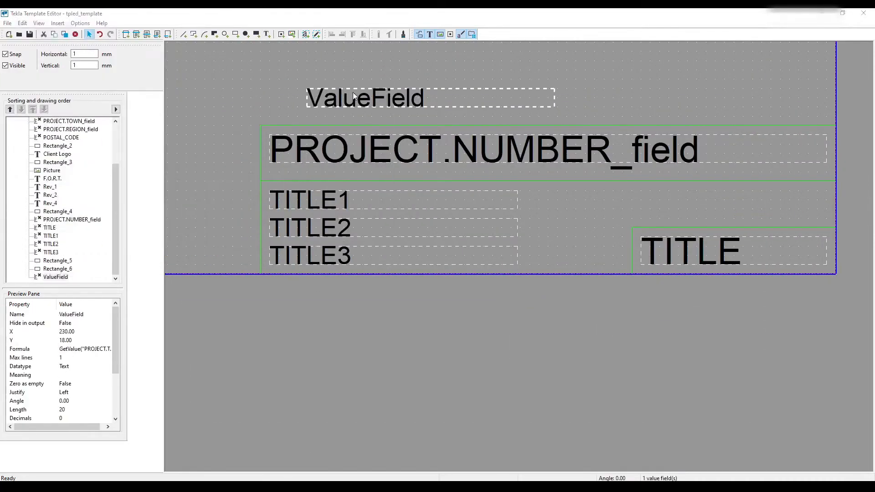
- Rename the new PROJECT.TITLE value field as TITLE and the large corner field as GA_MARK
{"action": "double_click", "coordinate": [352, 100]}
{"action": "type", "text": "TITLEf"}
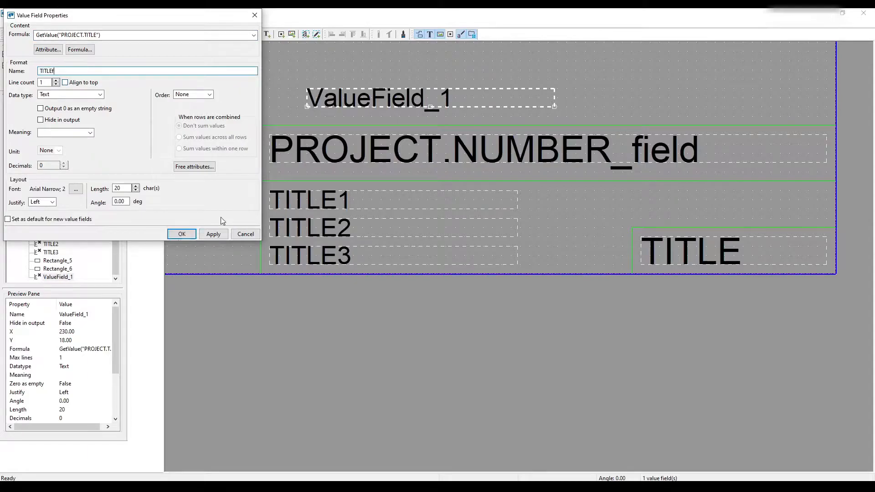
{"action": "left_click", "coordinate": [182, 234]}
{"action": "double_click", "coordinate": [690, 251]}
{"action": "key", "text": "Return"}
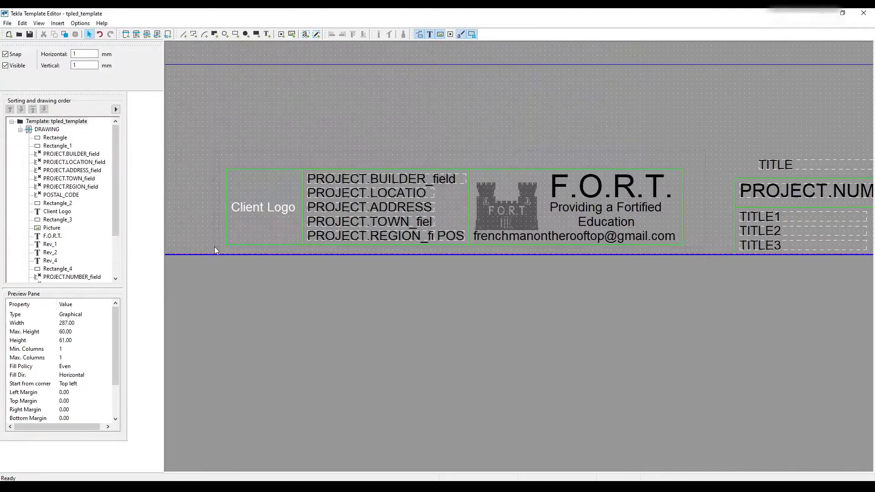
- Check the F.O.R.T. text's font and justification and apply its text properties
{"action": "left_click", "coordinate": [595, 124]}
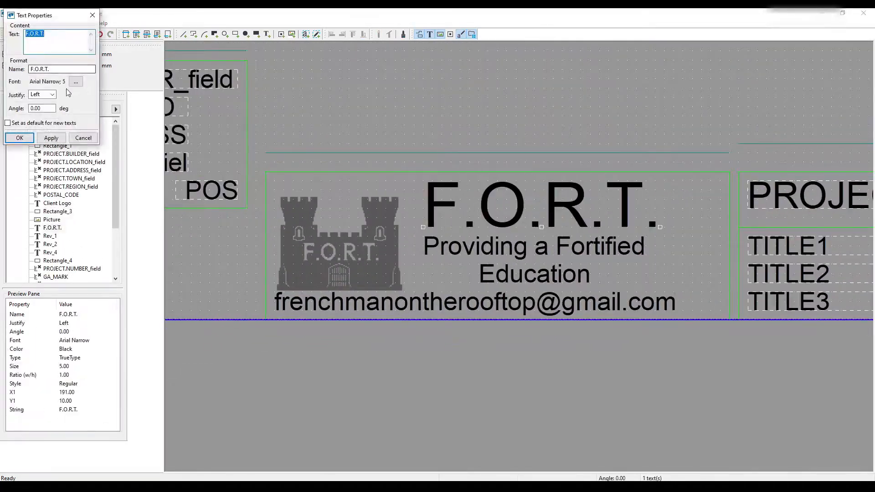
{"action": "left_click", "coordinate": [53, 138]}
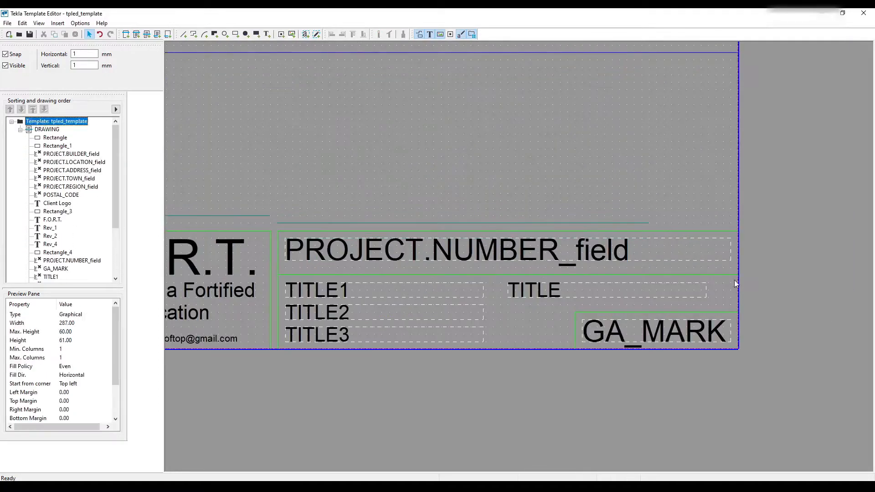
{"action": "left_click_drag", "start_coordinate": [652, 332], "coordinate": [566, 333]}
{"action": "key", "text": "ctrl+z"}
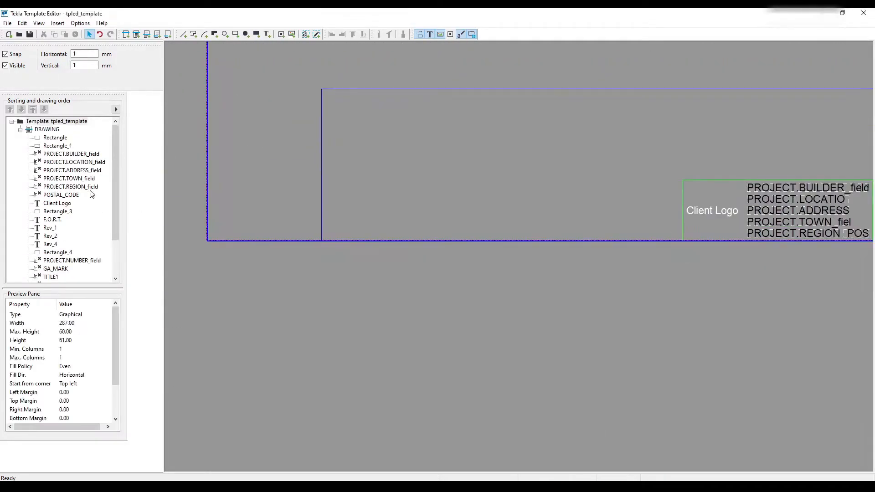
{"action": "middle_click_drag", "start_coordinate": [670, 139], "coordinate": [369, 190]}
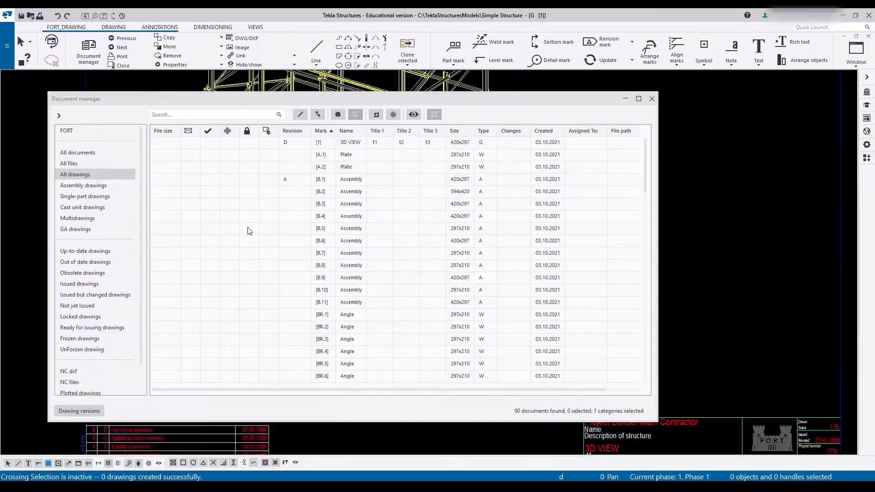
- Close the open drawing and set the project name to Simple Structure in the project properties
{"action": "left_click", "coordinate": [869, 40]}
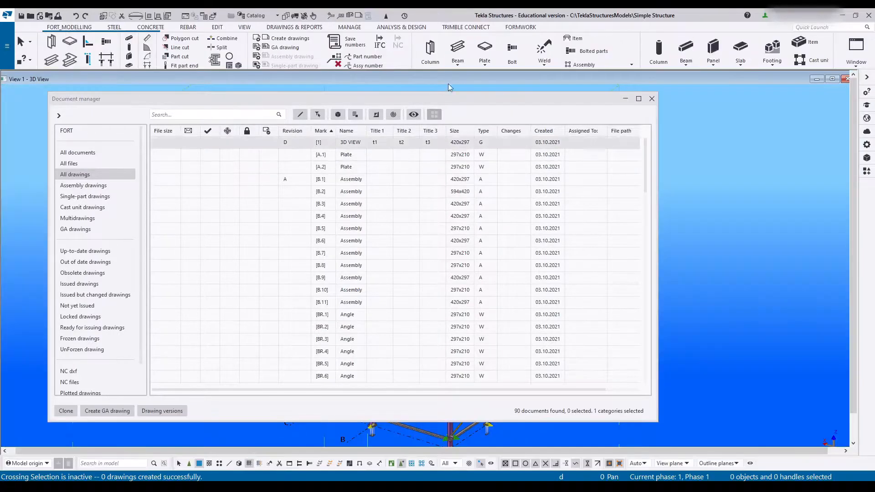
{"action": "left_click", "coordinate": [10, 50]}
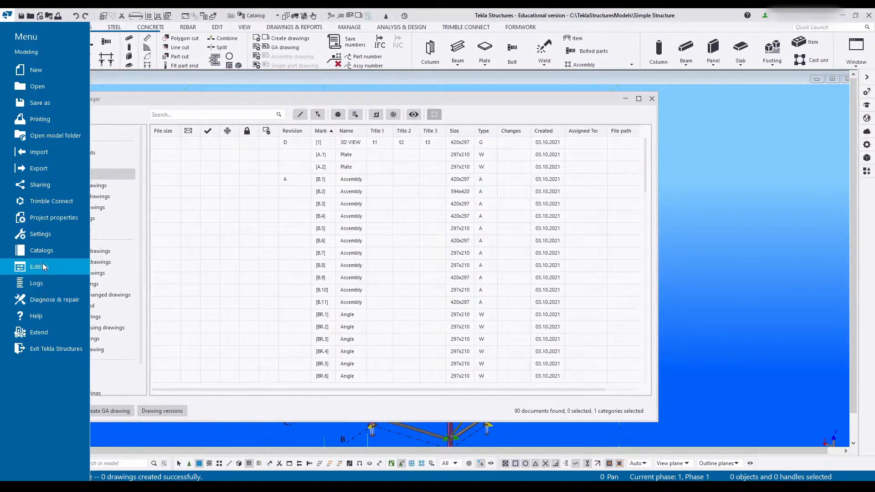
{"action": "left_click", "coordinate": [54, 218]}
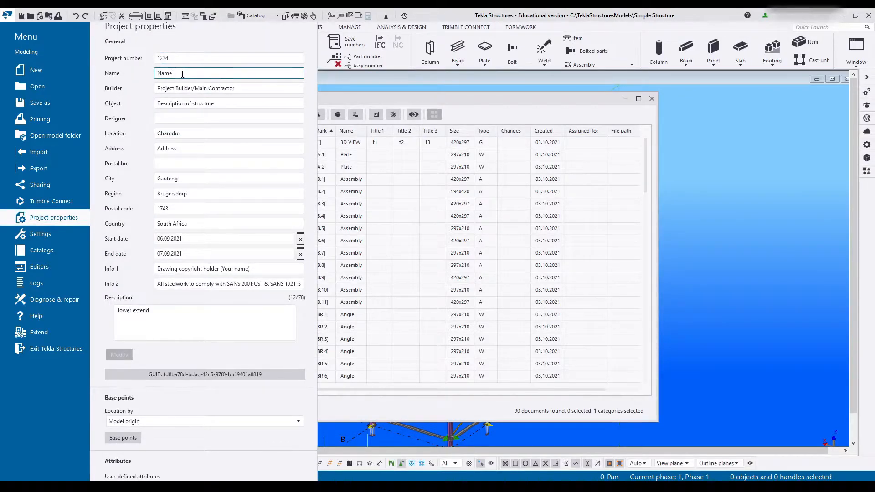
{"action": "type", "text": "Simple Structure"}
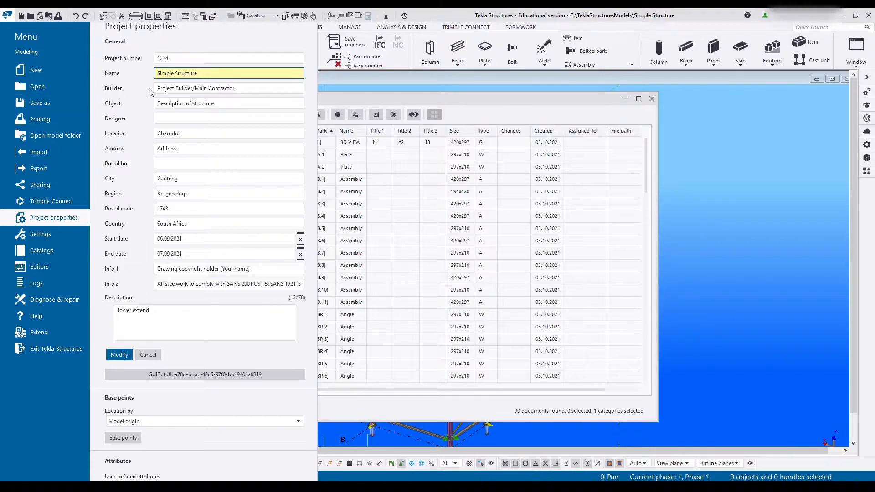
{"action": "left_click_drag", "start_coordinate": [242, 88], "coordinate": [193, 89]}
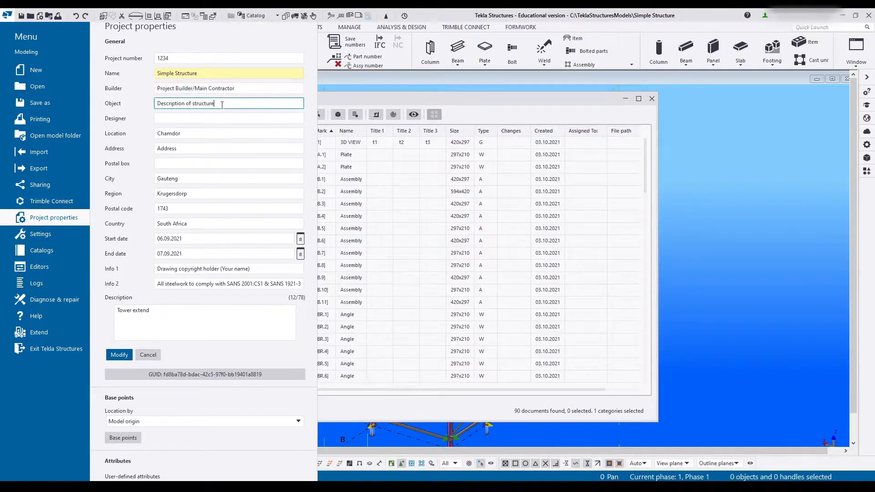
{"action": "left_click_drag", "start_coordinate": [226, 104], "coordinate": [159, 105]}
{"action": "left_click", "coordinate": [194, 119]}
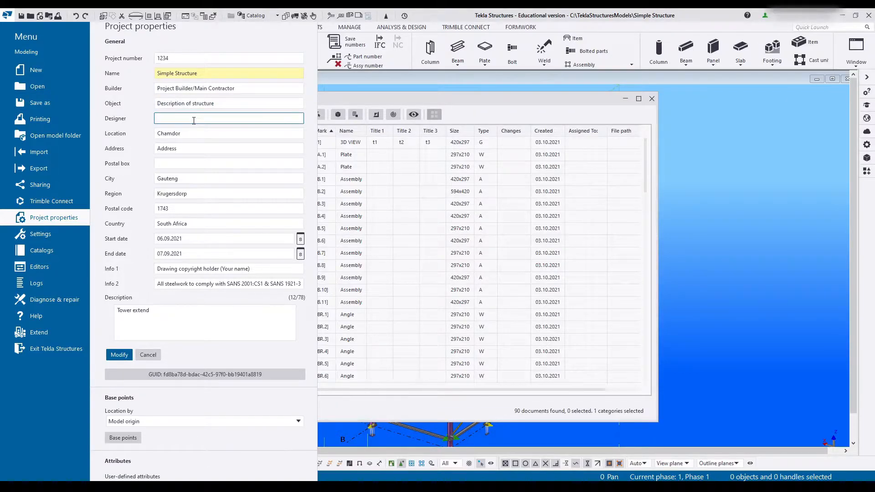
- Fill in the project's street address, postal box, city, region and postal code, and apply the project property changes
{"action": "key", "text": "Tab"}
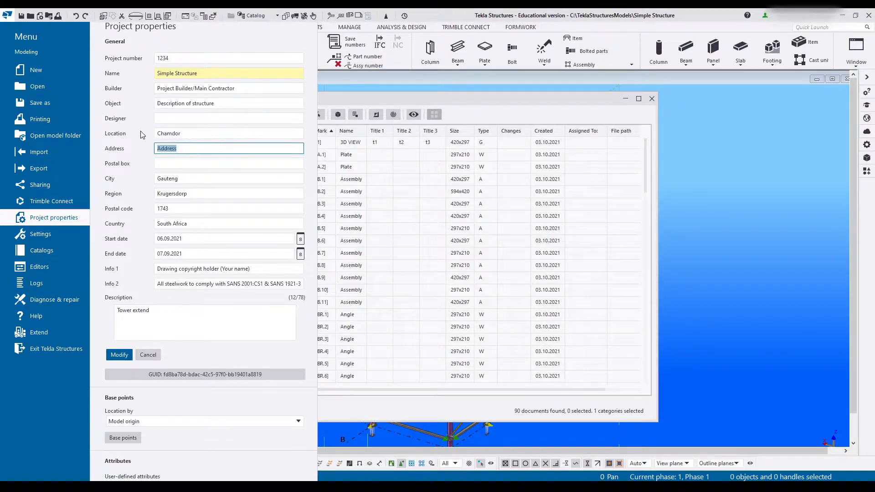
{"action": "type", "text": "123 Building Road"}
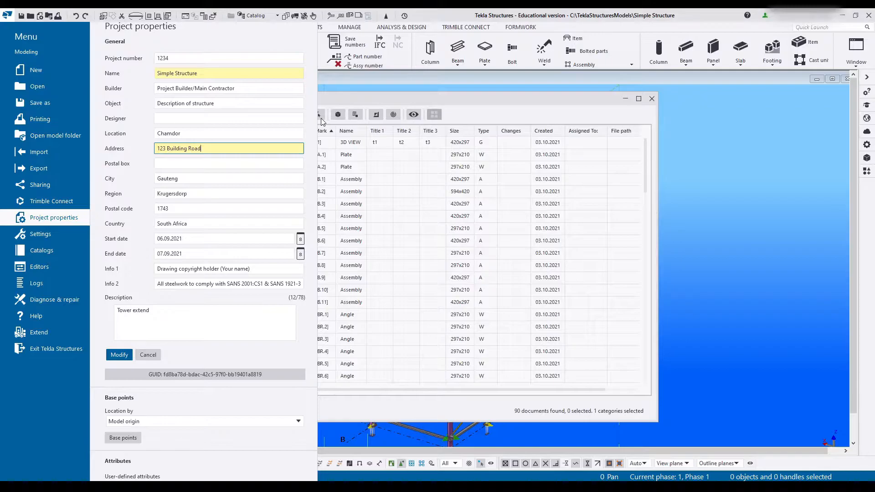
{"action": "type", "text": "PO box"}
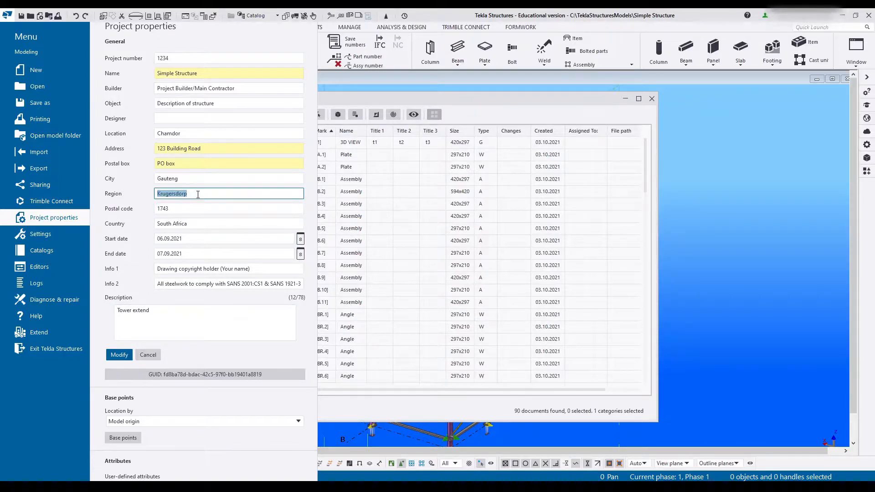
{"action": "double_click", "coordinate": [185, 178]}
{"action": "type", "text": "Cape town"}
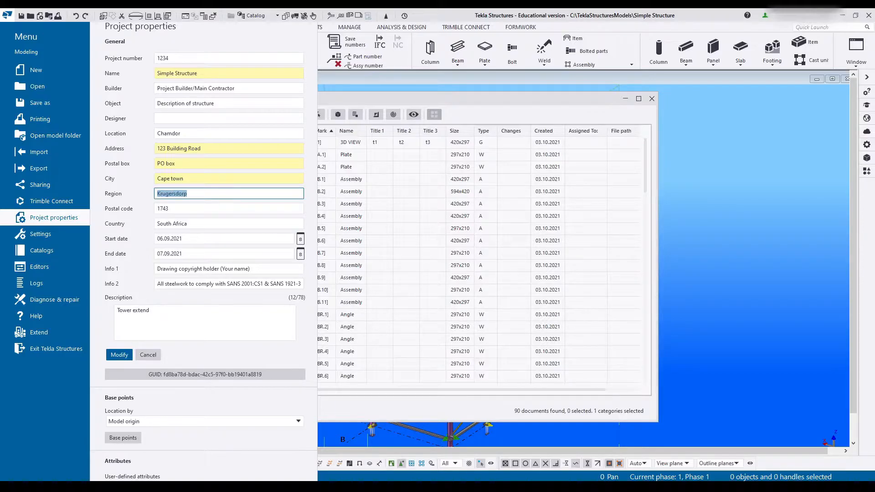
{"action": "type", "text": "Cape"}
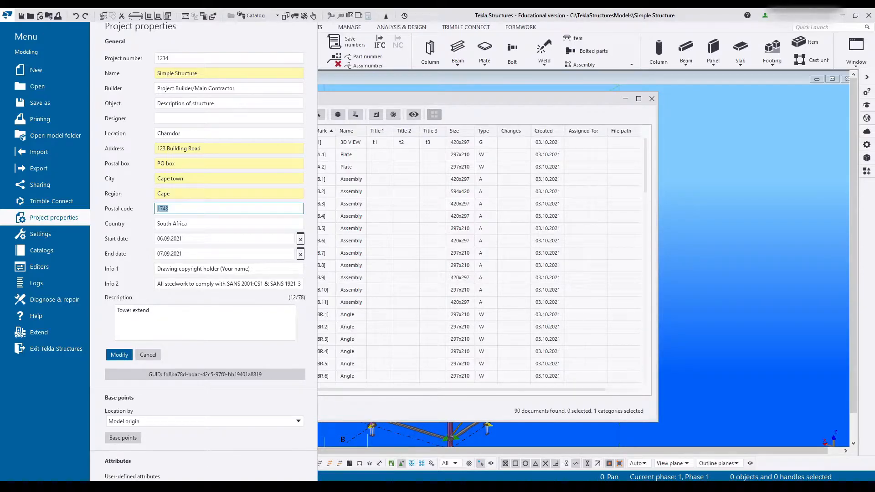
{"action": "type", "text": "6234"}
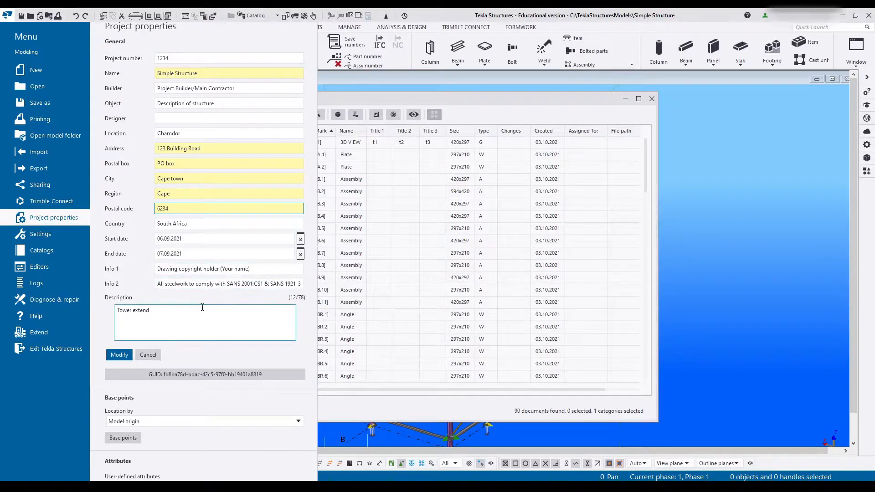
{"action": "left_click", "coordinate": [117, 356]}
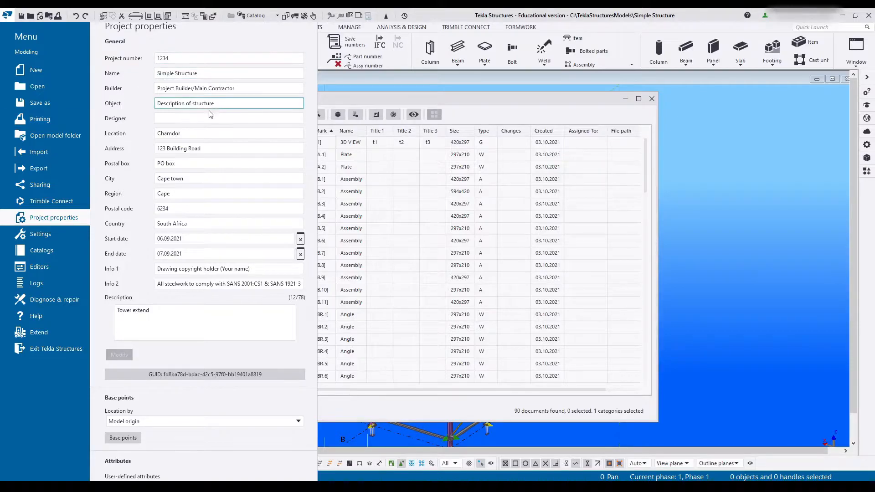
{"action": "left_click", "coordinate": [455, 97]}
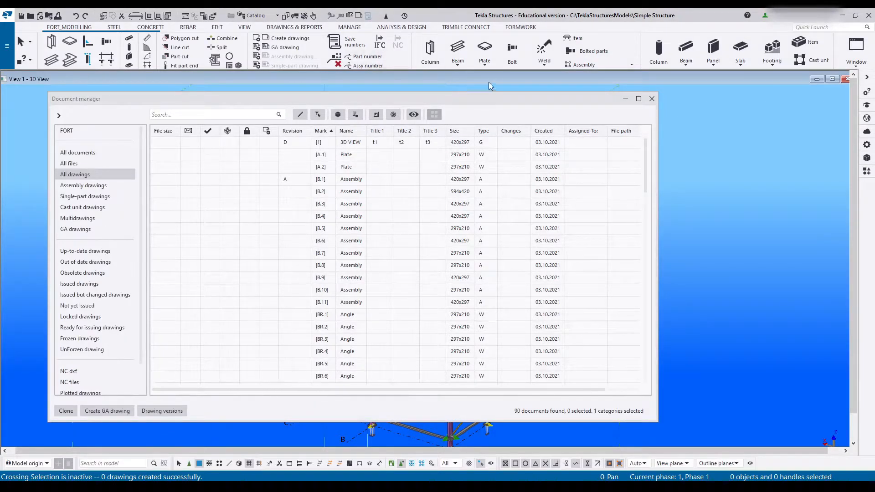
- Switch to Tekla Template Editor and review the title block's client, F.O.R.T. and project title sections
{"action": "left_click", "coordinate": [597, 444]}
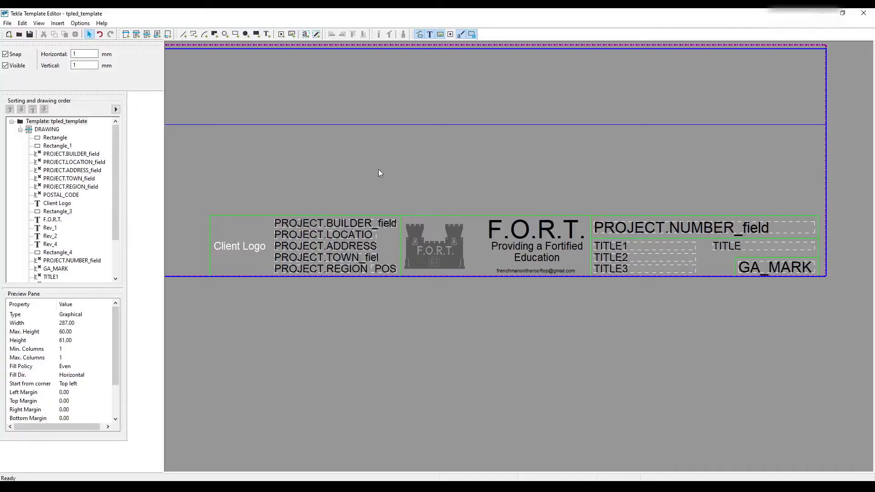
{"action": "scroll", "coordinate": [332, 210], "scroll_direction": "up", "scroll_amount": 4}
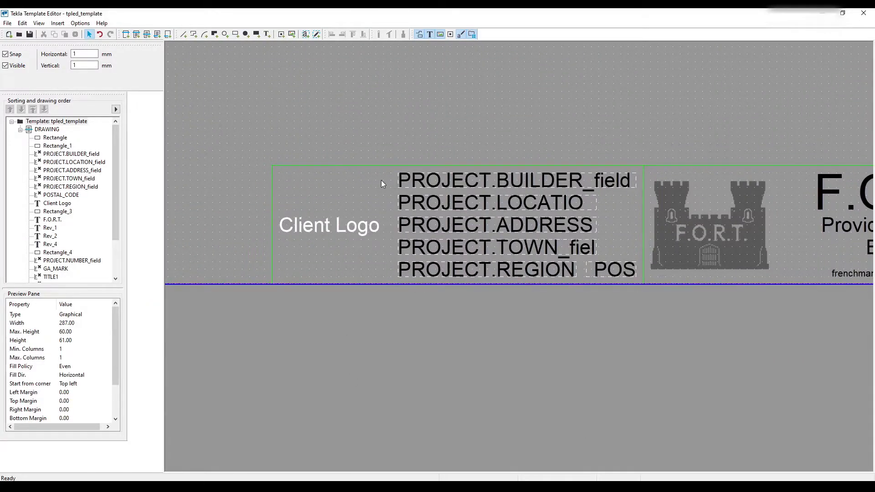
{"action": "middle_click_drag", "start_coordinate": [556, 246], "coordinate": [548, 275]}
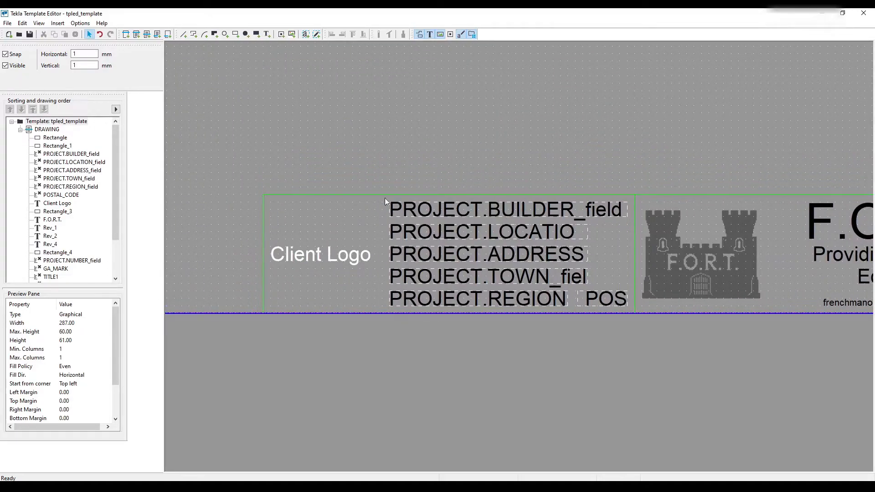
{"action": "middle_click_drag", "start_coordinate": [464, 302], "coordinate": [158, 308]}
{"action": "middle_click_drag", "start_coordinate": [701, 287], "coordinate": [609, 282]}
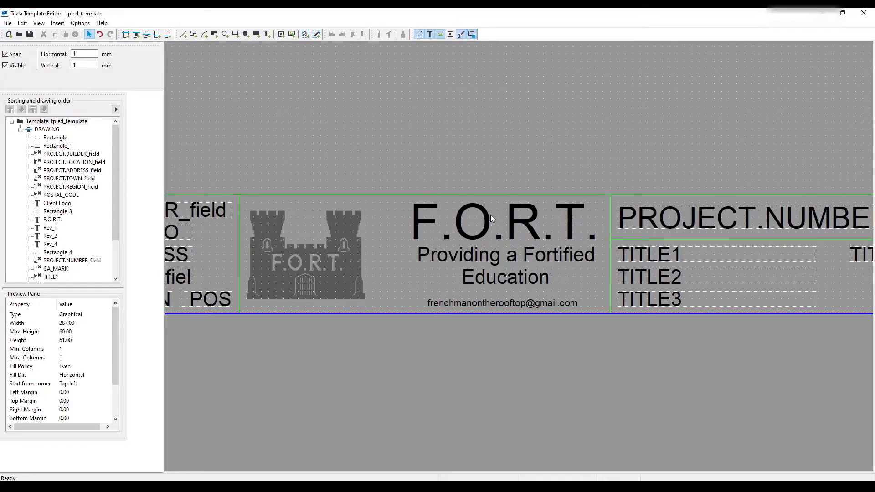
{"action": "middle_click_drag", "start_coordinate": [503, 218], "coordinate": [453, 236]}
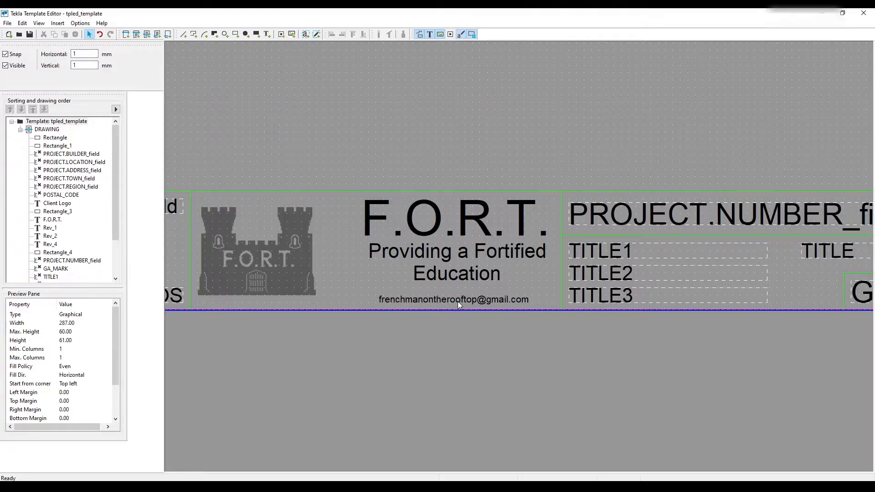
{"action": "left_click", "coordinate": [401, 291]}
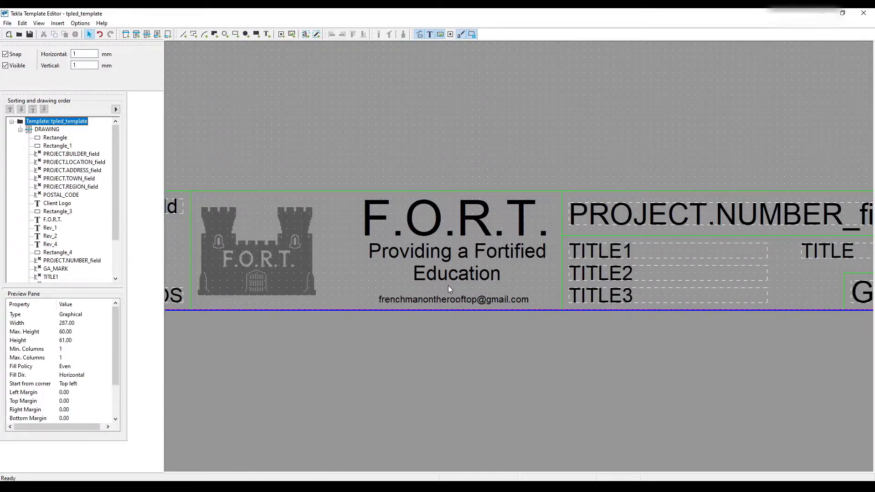
{"action": "middle_click_drag", "start_coordinate": [584, 204], "coordinate": [345, 245]}
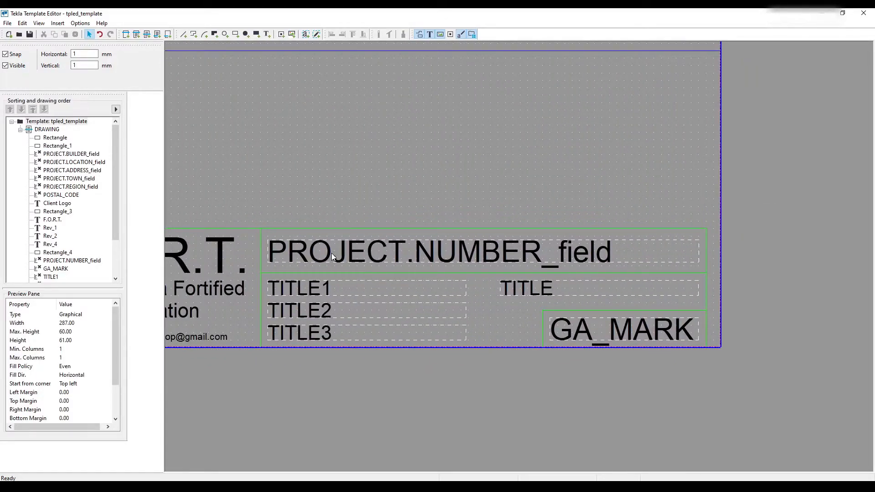
- Check the formulas of the project number value field and the GA_MARK value field
{"action": "double_click", "coordinate": [332, 257]}
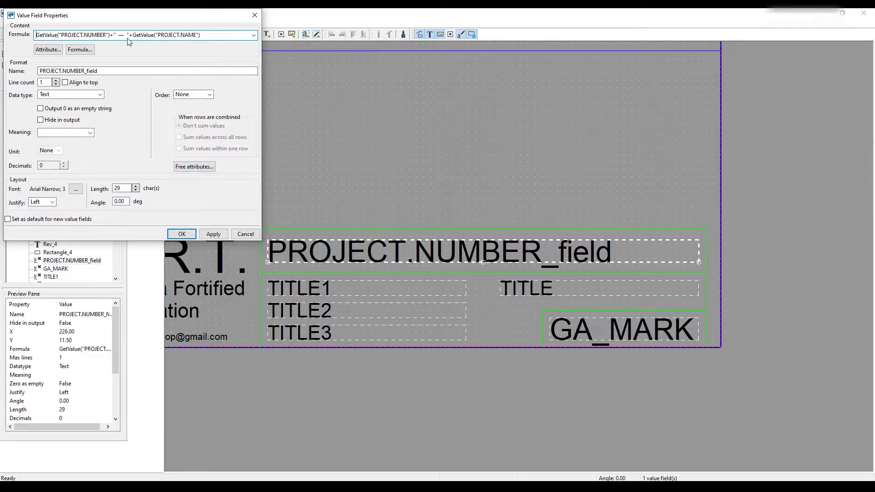
{"action": "key", "text": "Tab"}
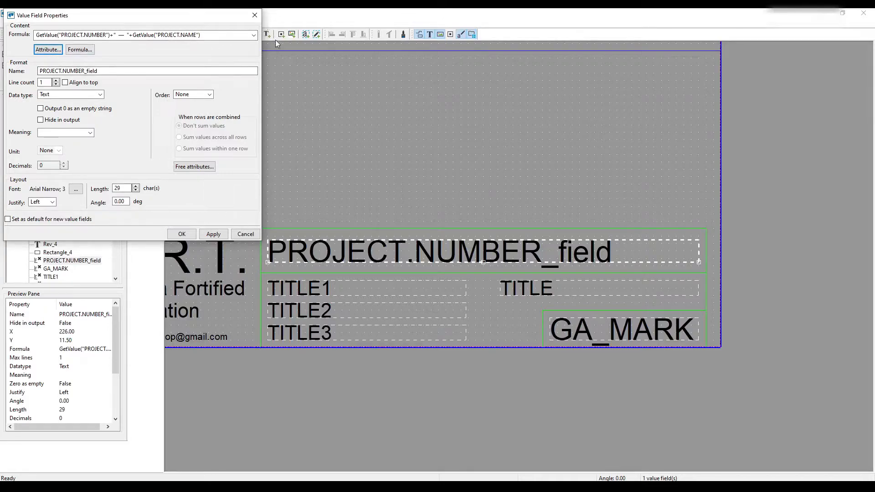
{"action": "left_click", "coordinate": [255, 15]}
{"action": "left_click", "coordinate": [278, 270]}
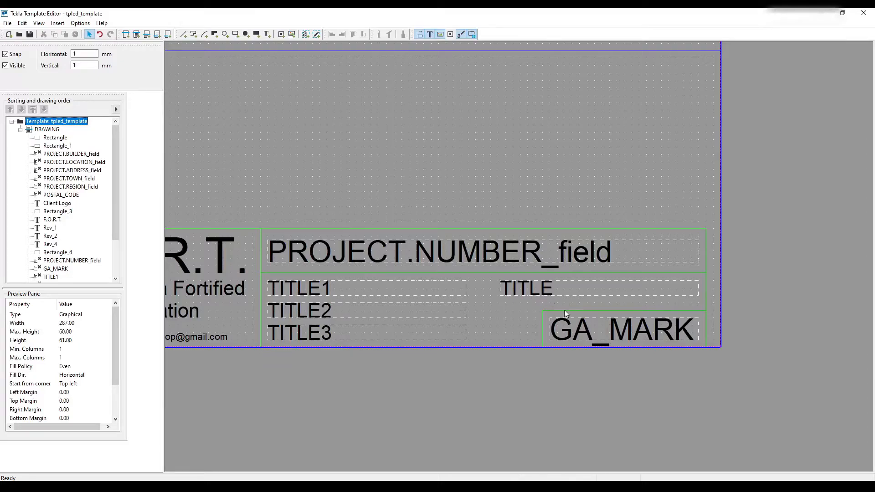
{"action": "double_click", "coordinate": [594, 342]}
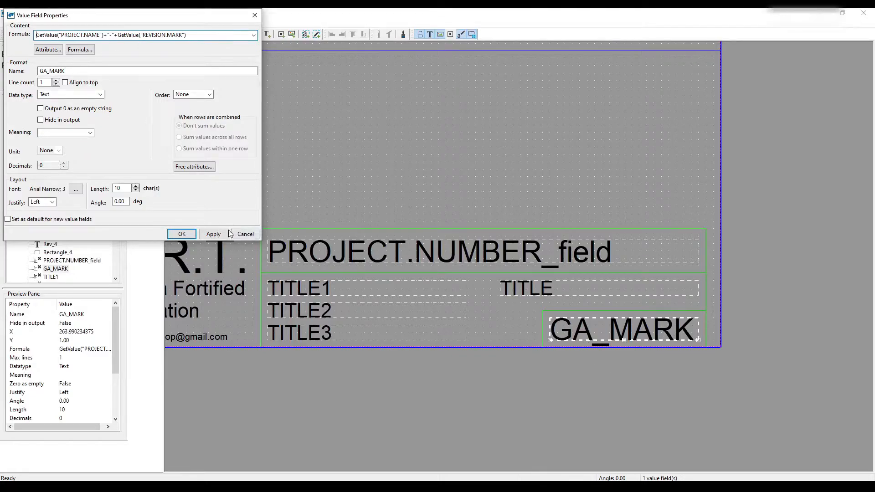
{"action": "left_click", "coordinate": [256, 237]}
{"action": "left_click", "coordinate": [413, 144]}
- Check the widths and heights of the green rectangles around the client and F.O.R.T. sections, and the template page size
{"action": "scroll", "coordinate": [619, 283], "scroll_direction": "down", "scroll_amount": 4}
{"action": "middle_click_drag", "start_coordinate": [548, 234], "coordinate": [567, 186]}
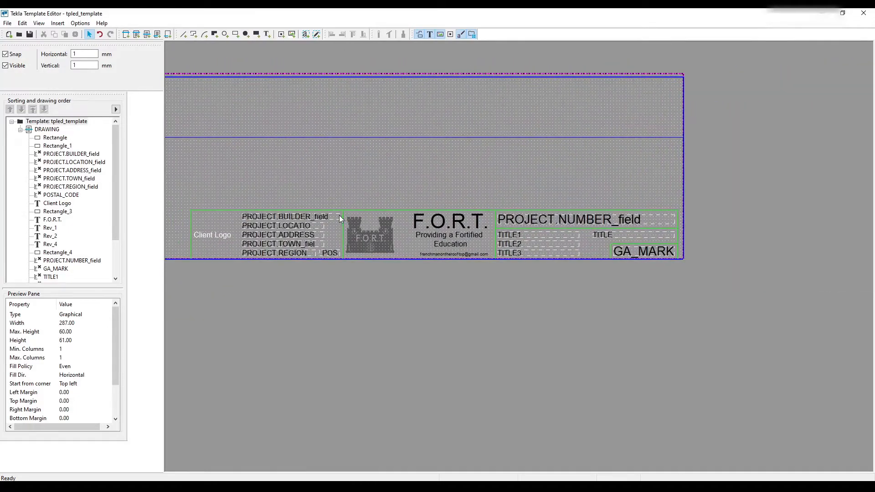
{"action": "scroll", "coordinate": [340, 215], "scroll_direction": "up", "scroll_amount": 2}
{"action": "double_click", "coordinate": [330, 207]}
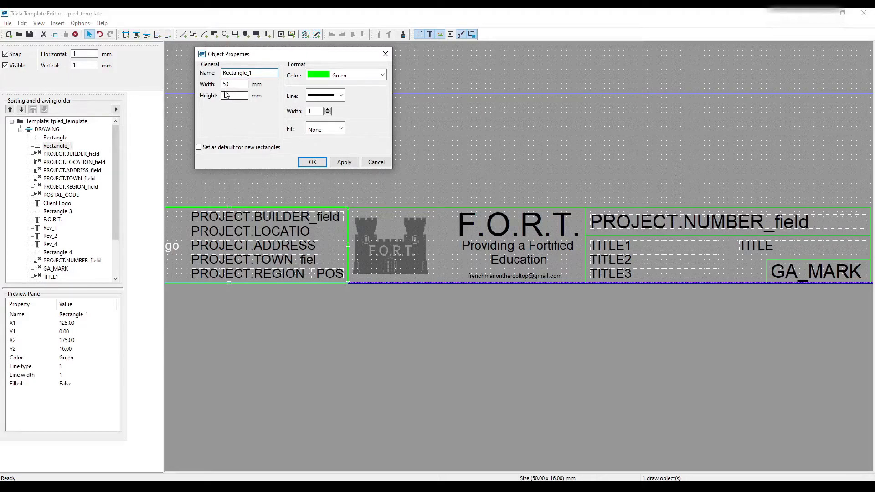
{"action": "left_click", "coordinate": [372, 162]}
{"action": "double_click", "coordinate": [365, 203]}
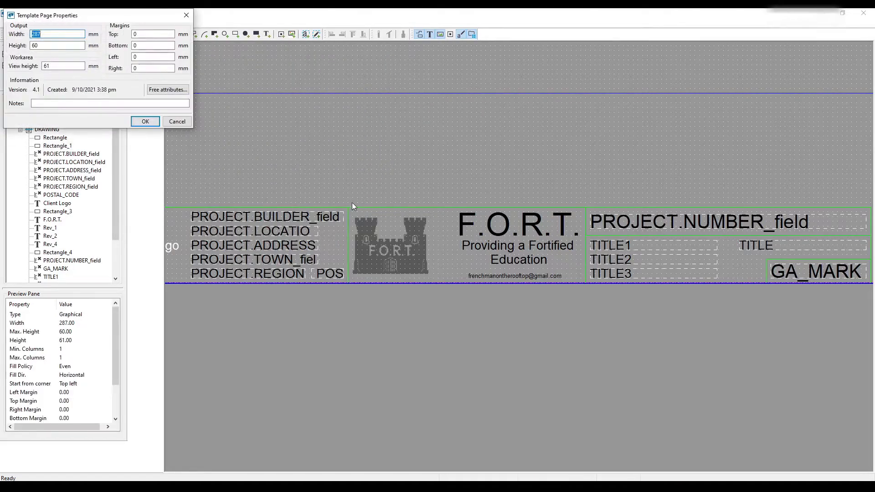
{"action": "double_click", "coordinate": [357, 206]}
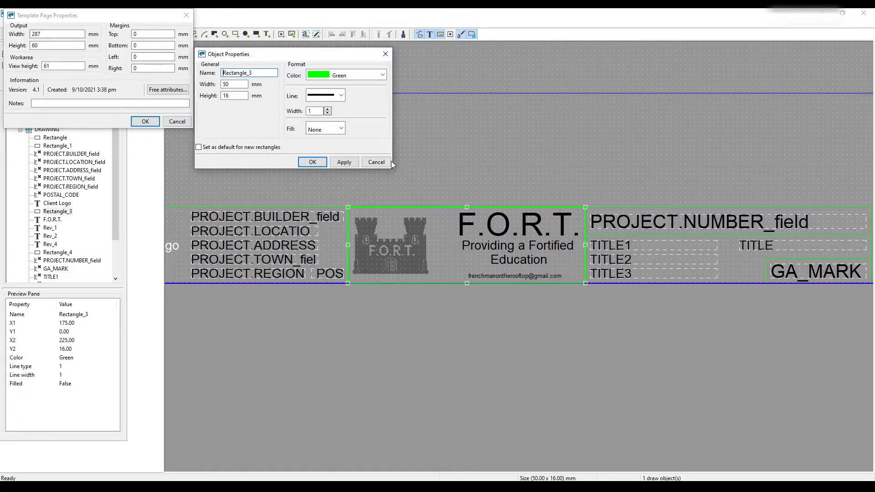
{"action": "left_click", "coordinate": [375, 162]}
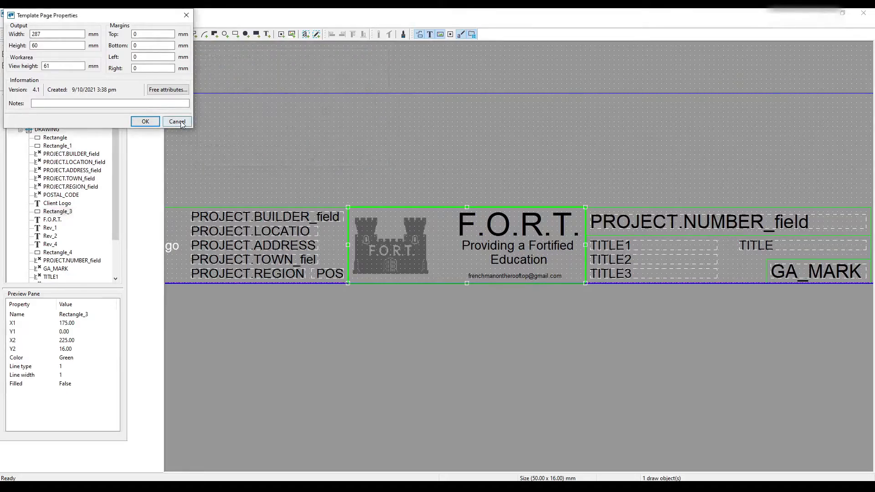
{"action": "left_click", "coordinate": [145, 122]}
{"action": "left_click", "coordinate": [314, 147]}
- Move all title block objects to the template's lower left corner and fit the inner blue frame around them
{"action": "scroll", "coordinate": [640, 222], "scroll_direction": "down", "scroll_amount": 5}
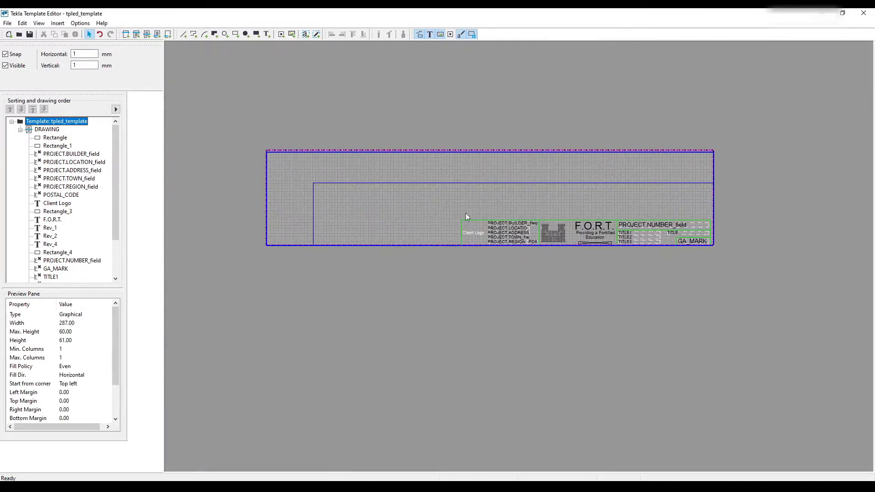
{"action": "scroll", "coordinate": [461, 290], "scroll_direction": "up", "scroll_amount": 3}
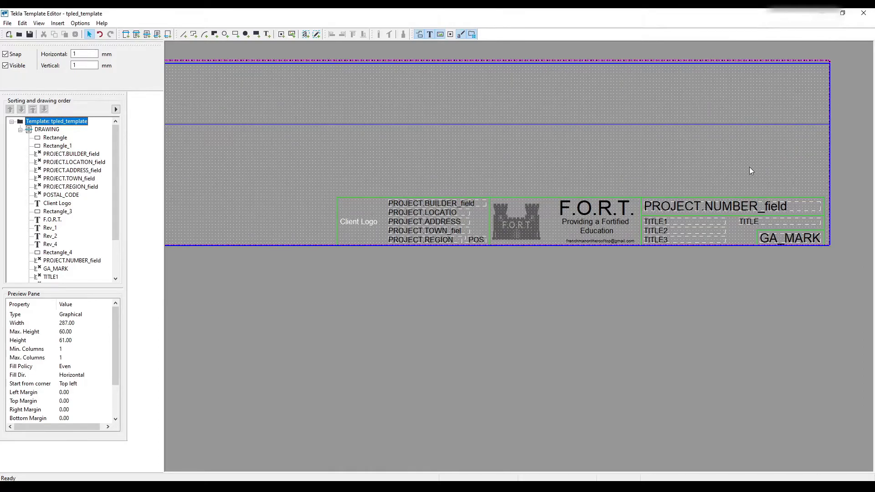
{"action": "middle_click_drag", "start_coordinate": [688, 176], "coordinate": [695, 211]}
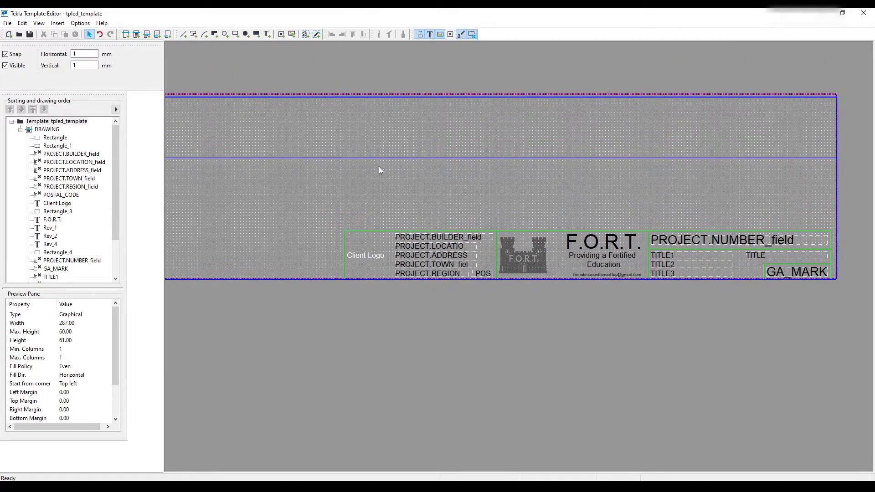
{"action": "middle_click_drag", "start_coordinate": [507, 204], "coordinate": [485, 191]}
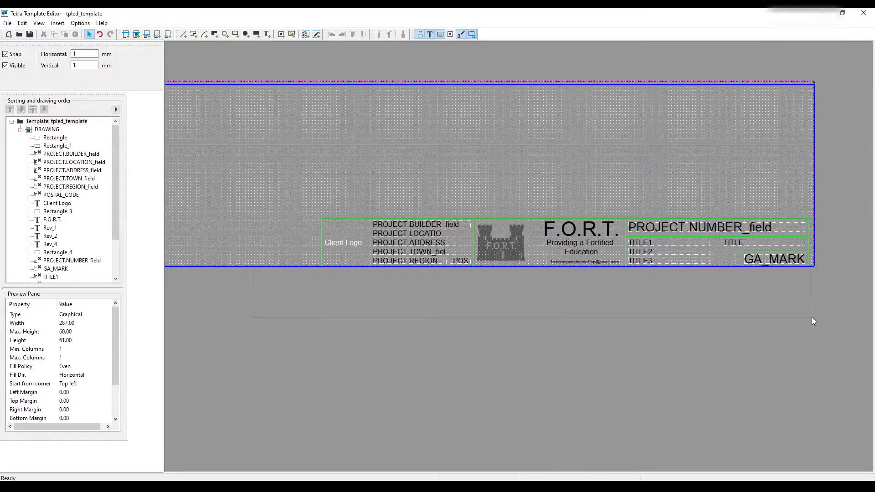
{"action": "key", "text": "ctrl+a"}
{"action": "left_click", "coordinate": [508, 145], "text": "ctrl"}
{"action": "middle_click_drag", "start_coordinate": [410, 191], "coordinate": [636, 173]}
{"action": "left_click_drag", "start_coordinate": [572, 201], "coordinate": [195, 200]}
{"action": "middle_click_drag", "start_coordinate": [273, 183], "coordinate": [432, 173]}
{"action": "left_click", "coordinate": [442, 115]}
{"action": "left_click_drag", "start_coordinate": [442, 116], "coordinate": [350, 116]}
{"action": "scroll", "coordinate": [672, 158], "scroll_direction": "down", "scroll_amount": 2}
{"action": "left_click_drag", "start_coordinate": [390, 244], "coordinate": [393, 242]}
{"action": "middle_click_drag", "start_coordinate": [393, 242], "coordinate": [506, 274]}
- Request a 20 × 16 mm template page with a 16 mm view height and accept the minimum size of 160 × 60 mm
{"action": "scroll", "coordinate": [505, 274], "scroll_direction": "down", "scroll_amount": 1}
{"action": "double_click", "coordinate": [456, 151]}
{"action": "left_click_drag", "start_coordinate": [58, 66], "coordinate": [32, 70]}
{"action": "type", "text": "16"}
{"action": "double_click", "coordinate": [58, 45]}
{"action": "type", "text": "16"}
{"action": "double_click", "coordinate": [42, 35]}
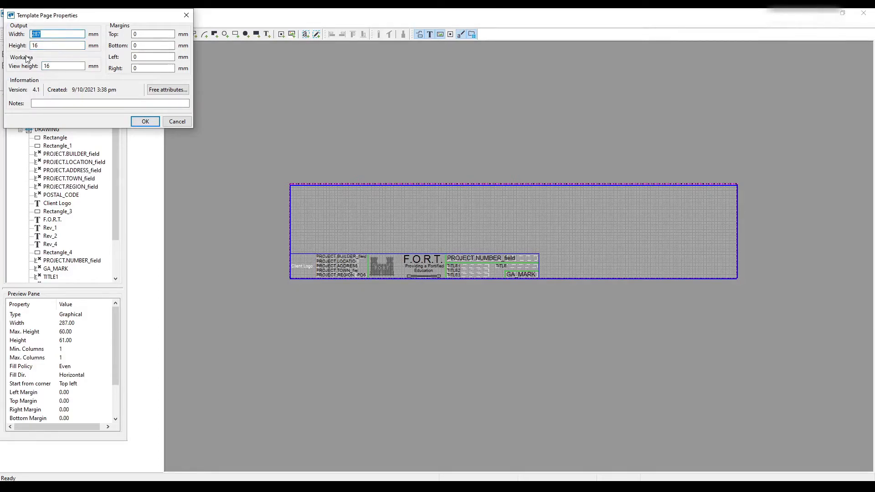
{"action": "type", "text": "20"}
{"action": "left_click", "coordinate": [137, 122]}
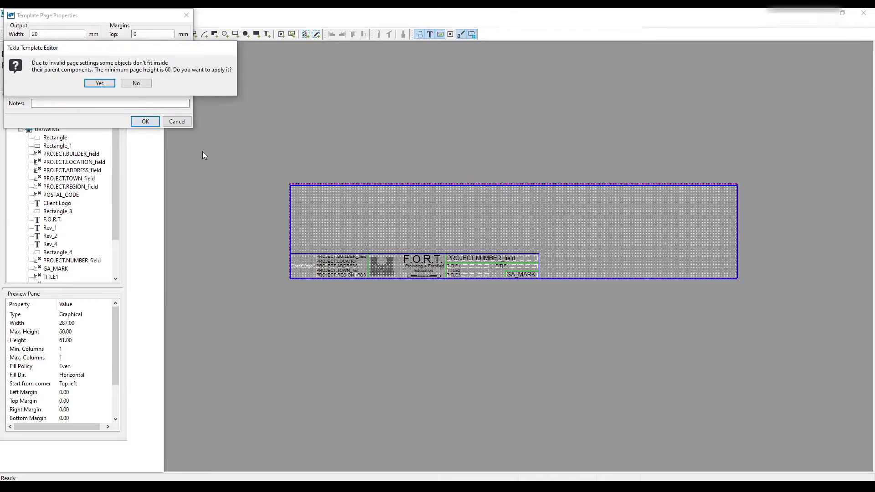
{"action": "left_click", "coordinate": [105, 84]}
{"action": "left_click", "coordinate": [138, 122]}
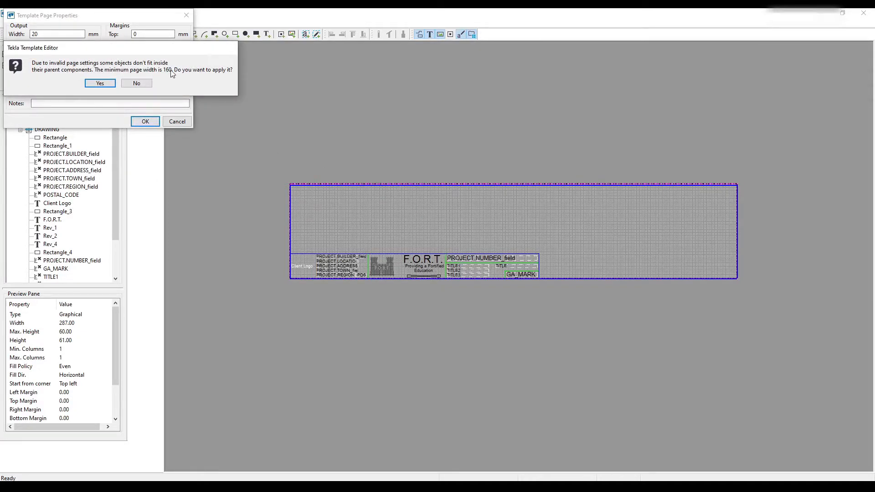
{"action": "left_click", "coordinate": [99, 83]}
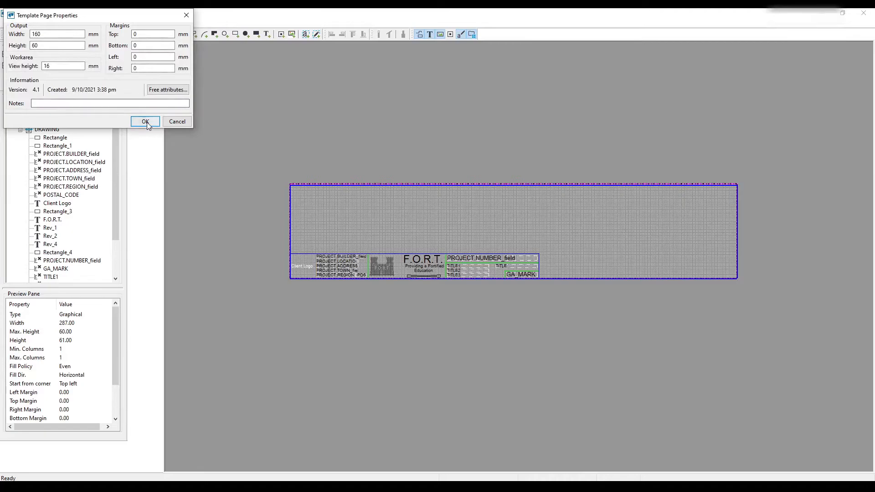
{"action": "left_click", "coordinate": [145, 122]}
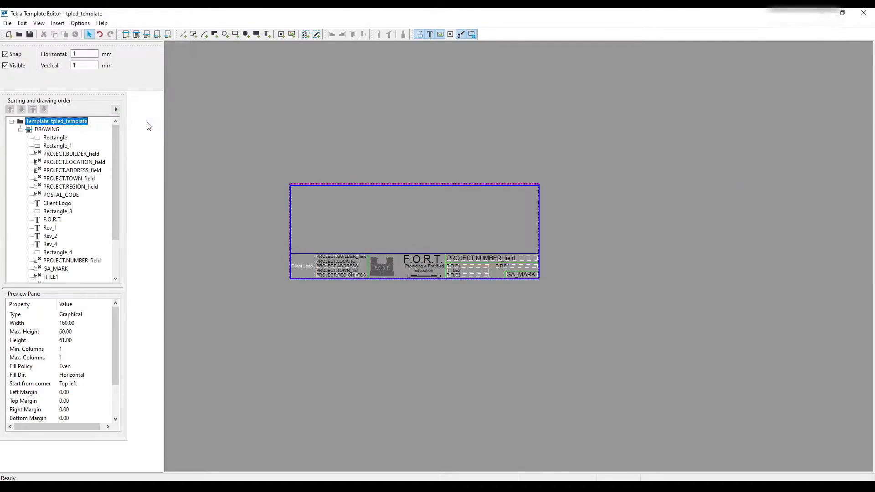
- Move the title block objects to the template's upper edge and raise the lower edge of the DRAWING component toward them
{"action": "left_click_drag", "start_coordinate": [529, 238], "coordinate": [528, 104]}
{"action": "left_click", "coordinate": [289, 157]}
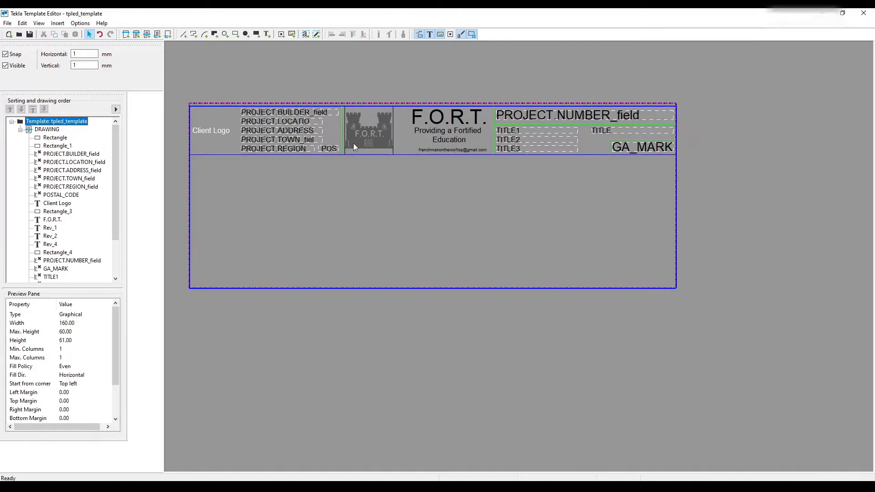
{"action": "left_click", "coordinate": [474, 288]}
{"action": "left_click_drag", "start_coordinate": [432, 288], "coordinate": [436, 201]}
- Reduce the template page height to the minimum of 31 mm with a 16 mm view height
{"action": "double_click", "coordinate": [447, 236]}
{"action": "key", "text": "Tab"}
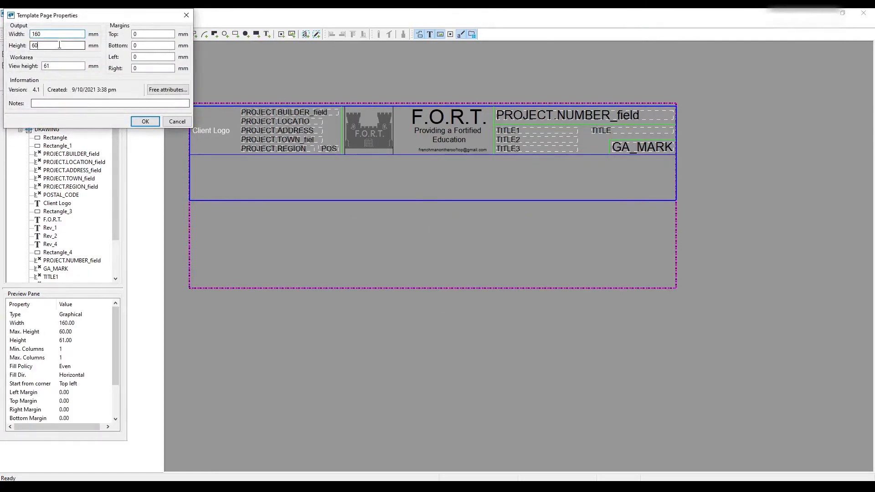
{"action": "type", "text": "30"}
{"action": "left_click", "coordinate": [148, 123]}
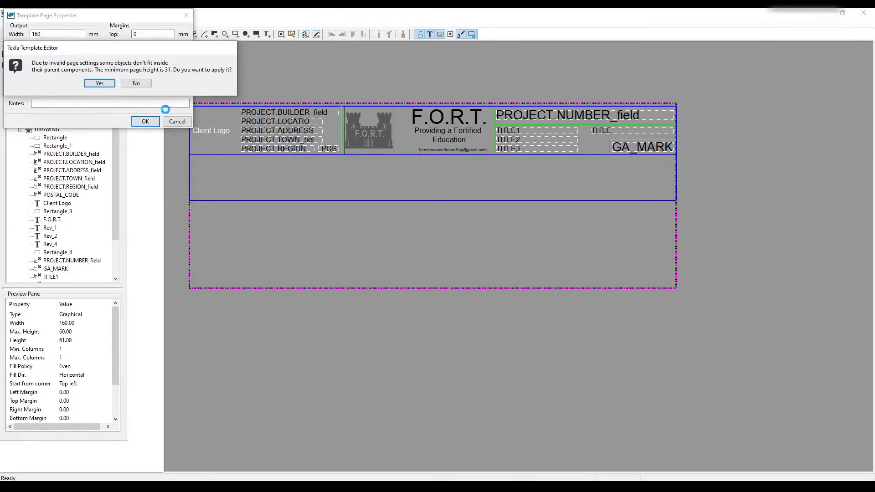
{"action": "left_click", "coordinate": [100, 84]}
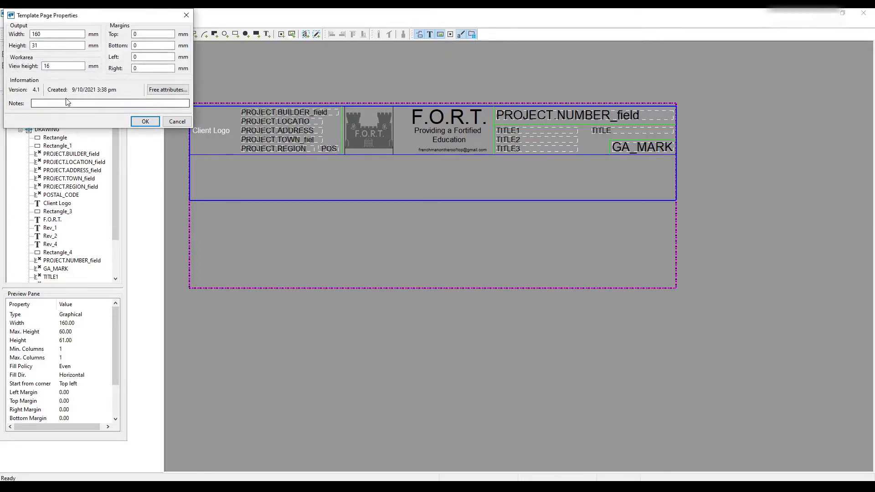
{"action": "left_click", "coordinate": [141, 121]}
- Delete the F.O.R.T. castle logo picture from the title block
{"action": "left_click", "coordinate": [379, 179]}
{"action": "scroll", "coordinate": [380, 181], "scroll_direction": "up", "scroll_amount": 2}
{"action": "left_click", "coordinate": [349, 92]}
{"action": "left_click", "coordinate": [369, 105]}
{"action": "left_click", "coordinate": [400, 113]}
{"action": "scroll", "coordinate": [324, 175], "scroll_direction": "down", "scroll_amount": 3}
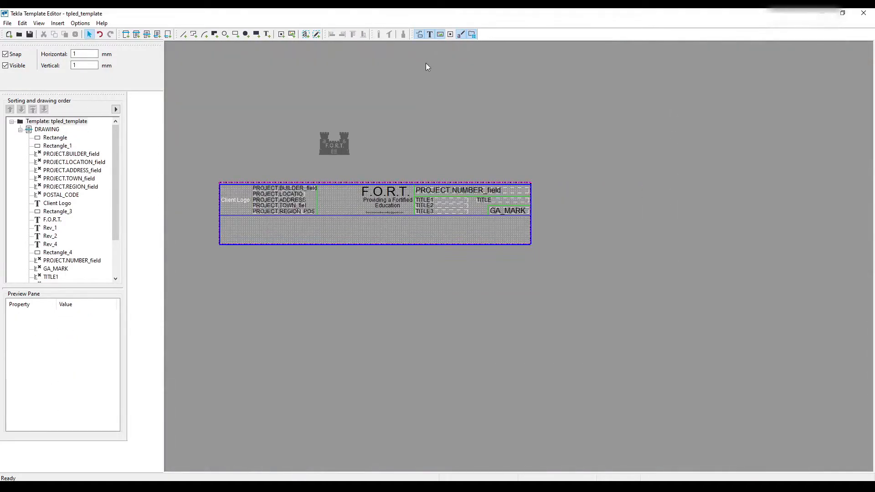
{"action": "scroll", "coordinate": [257, 178], "scroll_direction": "up", "scroll_amount": 2}
{"action": "left_click", "coordinate": [432, 216]}
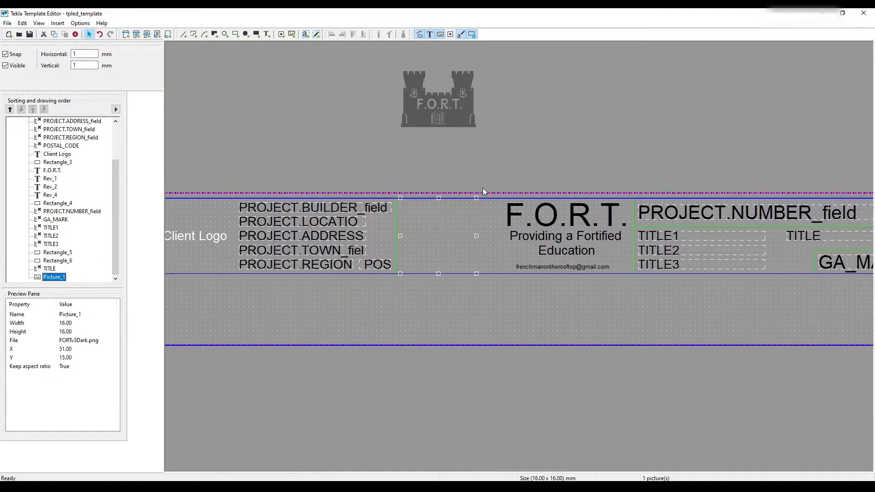
{"action": "left_click", "coordinate": [459, 221]}
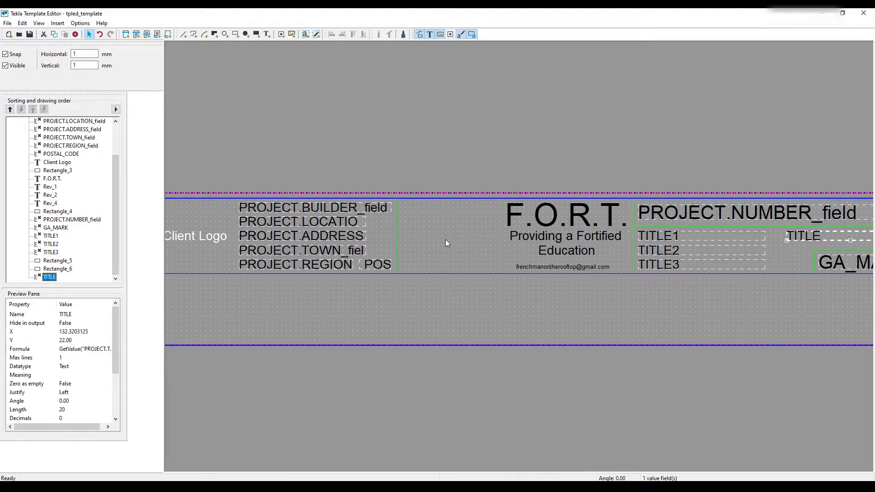
- Reduce the DRAWING component's height to 16 mm by raising its lower edge to the bottom of the title block
{"action": "scroll", "coordinate": [445, 240], "scroll_direction": "down", "scroll_amount": 1}
{"action": "left_click", "coordinate": [498, 324]}
{"action": "left_click_drag", "start_coordinate": [521, 323], "coordinate": [510, 251]}
{"action": "scroll", "coordinate": [516, 266], "scroll_direction": "up", "scroll_amount": 3}
{"action": "scroll", "coordinate": [524, 267], "scroll_direction": "up", "scroll_amount": 2}
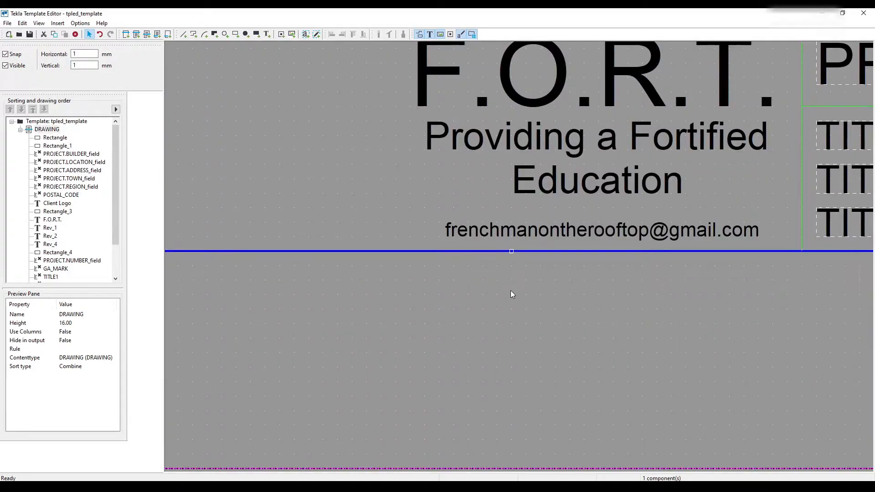
- Set the template page height to 16 mm and the view height to 16 mm
{"action": "scroll", "coordinate": [510, 291], "scroll_direction": "down", "scroll_amount": 5}
{"action": "double_click", "coordinate": [506, 300]}
{"action": "left_click", "coordinate": [43, 45]}
{"action": "double_click", "coordinate": [43, 44]}
{"action": "type", "text": "16"}
{"action": "double_click", "coordinate": [58, 67]}
{"action": "type", "text": "6"}
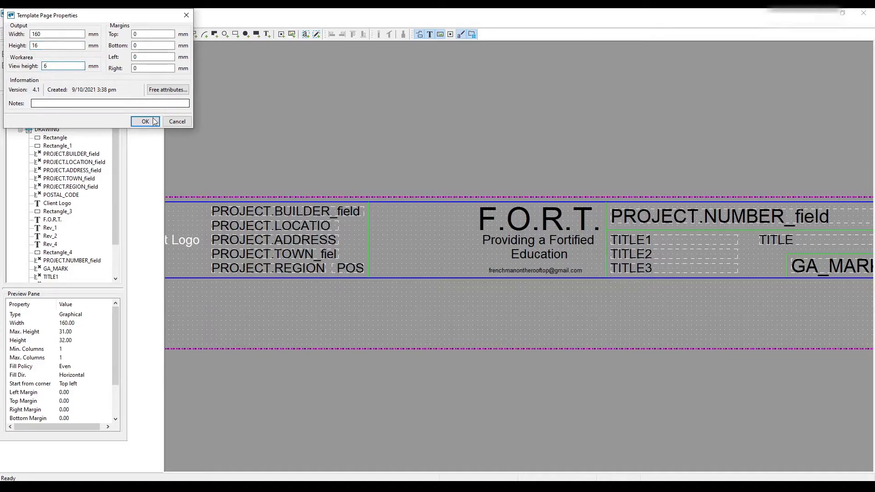
{"action": "key", "text": "Left"}
{"action": "type", "text": "1"}
{"action": "left_click", "coordinate": [135, 122]}
{"action": "scroll", "coordinate": [471, 205], "scroll_direction": "down", "scroll_amount": 3}
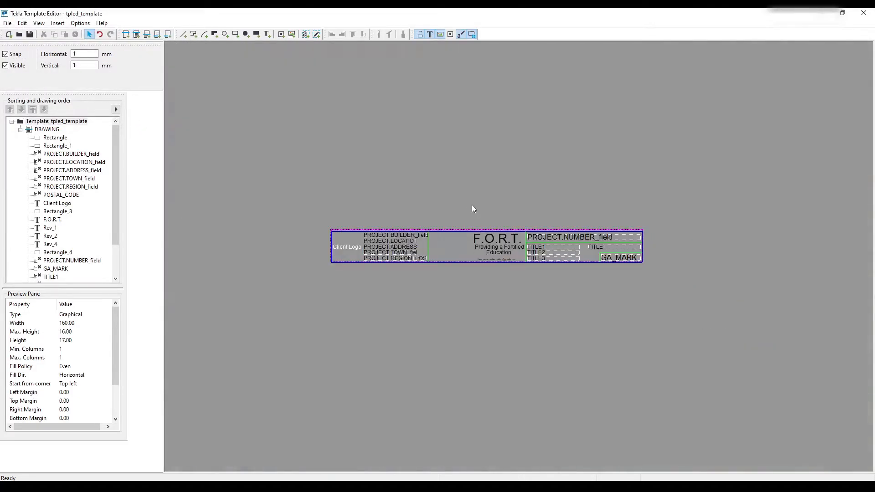
- Insert the picture FORTv3Dark.png at about 18 × 15 mm between the project fields and the F.O.R.T. heading
{"action": "scroll", "coordinate": [463, 244], "scroll_direction": "up", "scroll_amount": 3}
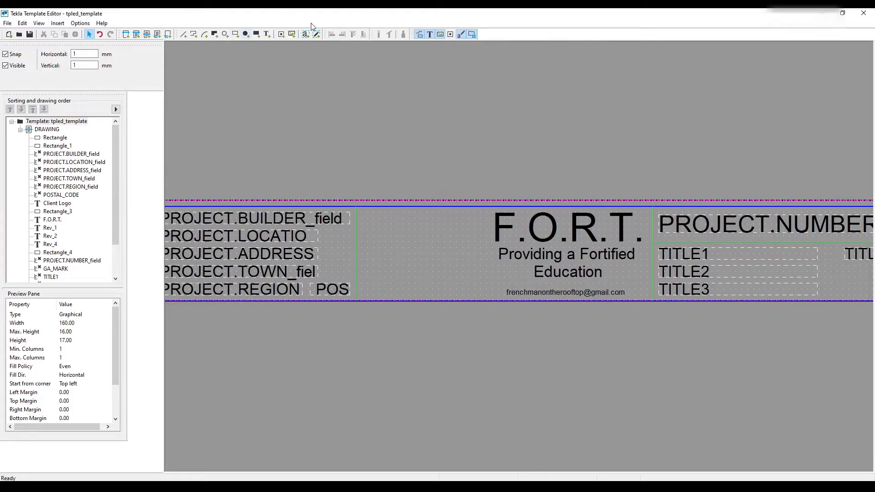
{"action": "left_click", "coordinate": [291, 34]}
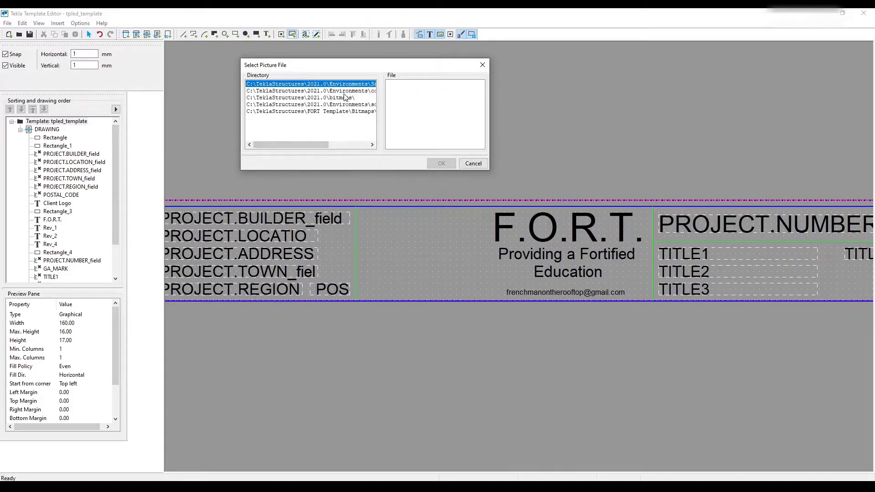
{"action": "left_click", "coordinate": [345, 91]}
{"action": "left_click", "coordinate": [419, 105]}
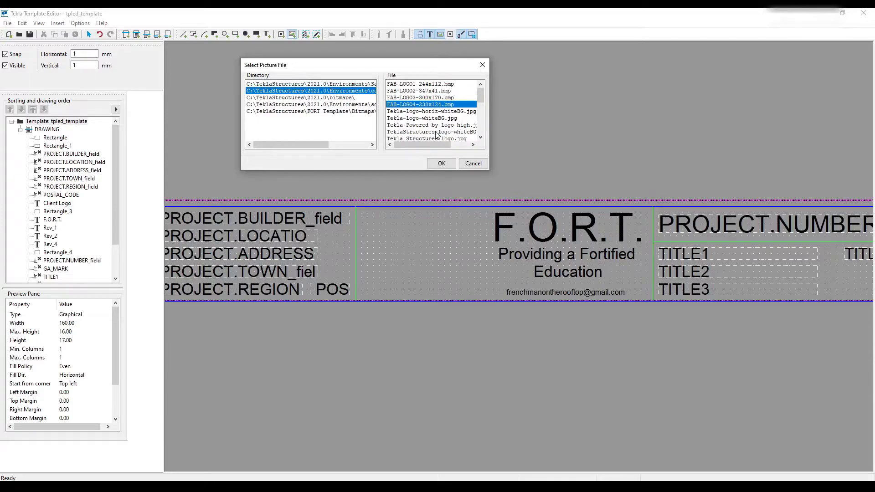
{"action": "scroll", "coordinate": [436, 132], "scroll_direction": "down", "scroll_amount": 1}
{"action": "scroll", "coordinate": [433, 113], "scroll_direction": "down", "scroll_amount": 2}
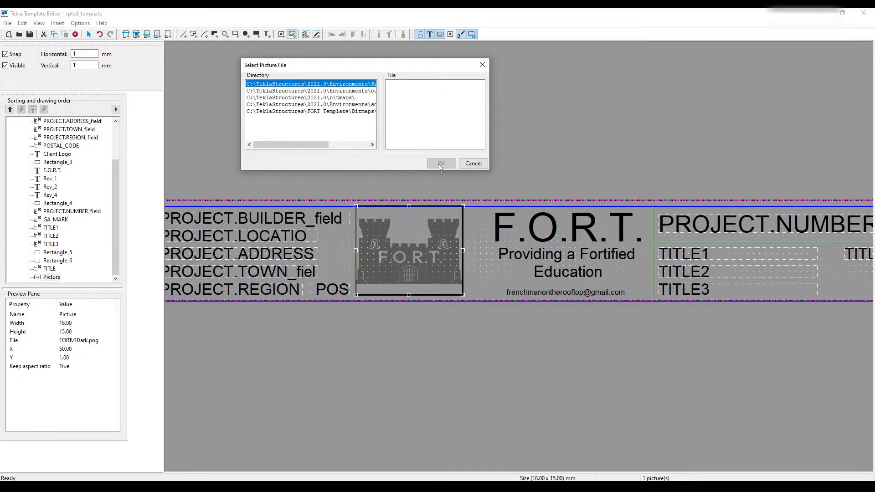
{"action": "left_click", "coordinate": [473, 163]}
- Move the inserted castle logo 1 mm to the right, clear of the green divider line
{"action": "scroll", "coordinate": [433, 291], "scroll_direction": "up", "scroll_amount": 1}
{"action": "left_click", "coordinate": [431, 285]}
{"action": "scroll", "coordinate": [424, 265], "scroll_direction": "up", "scroll_amount": 2}
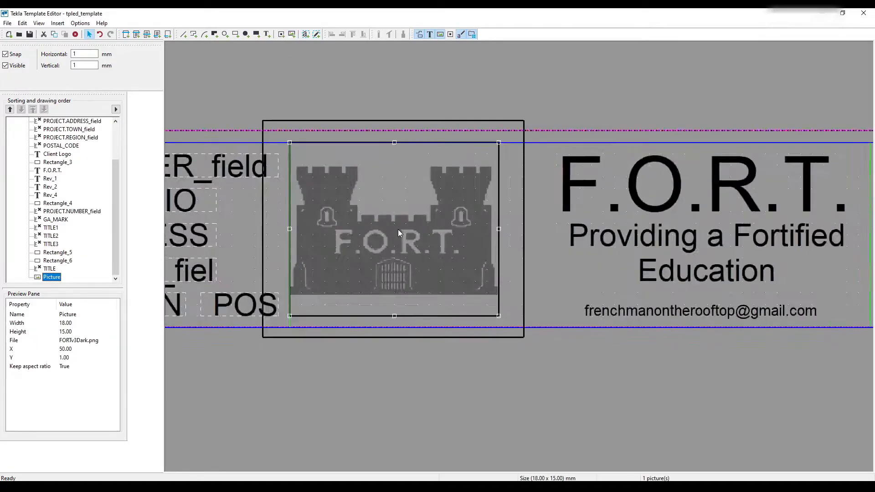
{"action": "scroll", "coordinate": [410, 253], "scroll_direction": "down", "scroll_amount": 1}
- Try to set the castle logo's height to 16 mm in its picture properties
{"action": "double_click", "coordinate": [410, 255]}
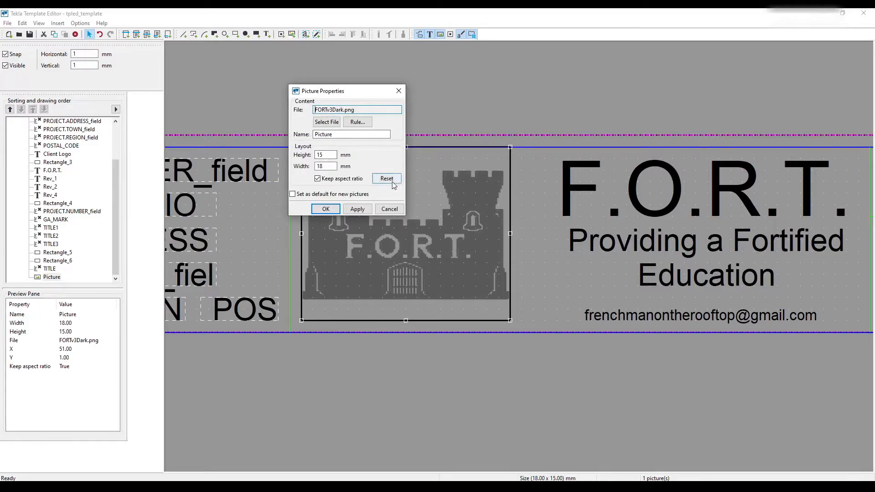
{"action": "left_click", "coordinate": [320, 155]}
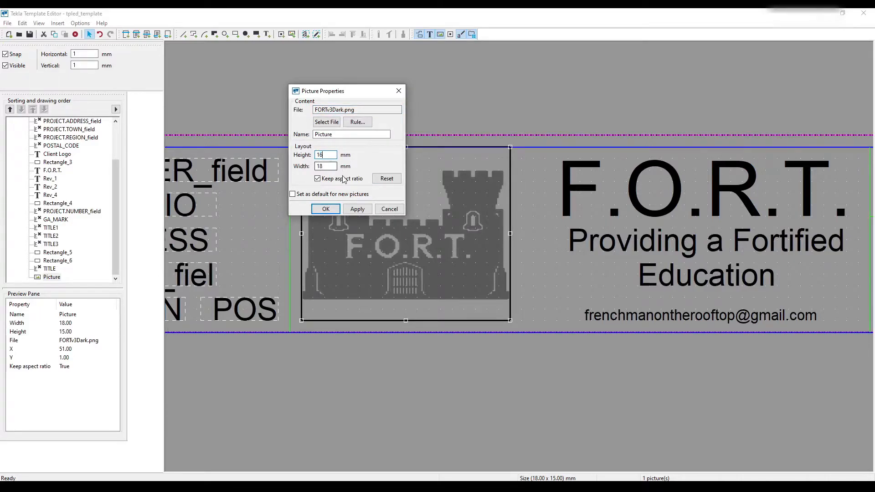
{"action": "left_click", "coordinate": [358, 209]}
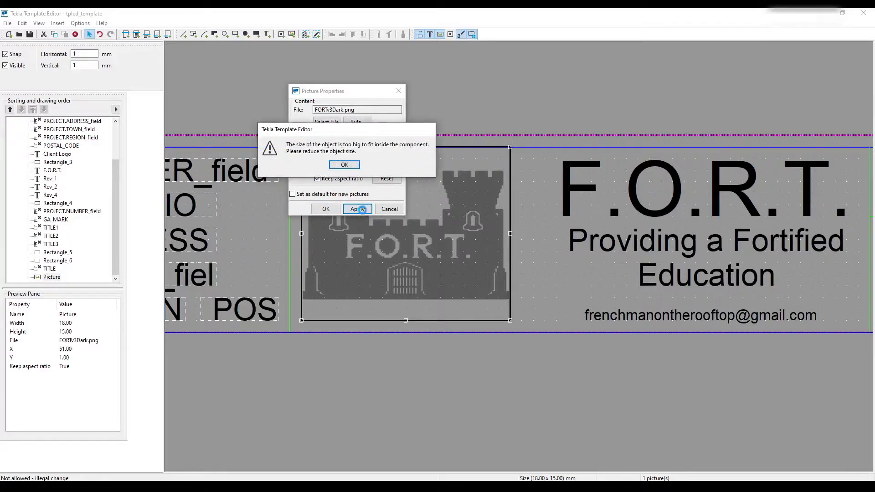
{"action": "left_click", "coordinate": [345, 165]}
- Resize the castle logo to 16 mm high and 16 mm wide, and leave its picture properties
{"action": "left_click_drag", "start_coordinate": [510, 321], "coordinate": [521, 332]}
{"action": "left_click", "coordinate": [534, 251]}
{"action": "left_click", "coordinate": [489, 235]}
{"action": "left_click_drag", "start_coordinate": [522, 239], "coordinate": [499, 242]}
{"action": "left_click", "coordinate": [358, 209]}
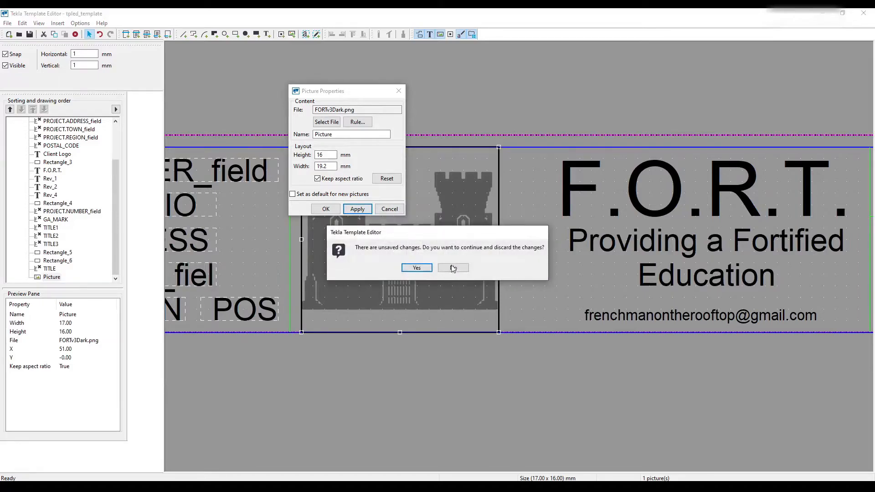
{"action": "left_click", "coordinate": [416, 268]}
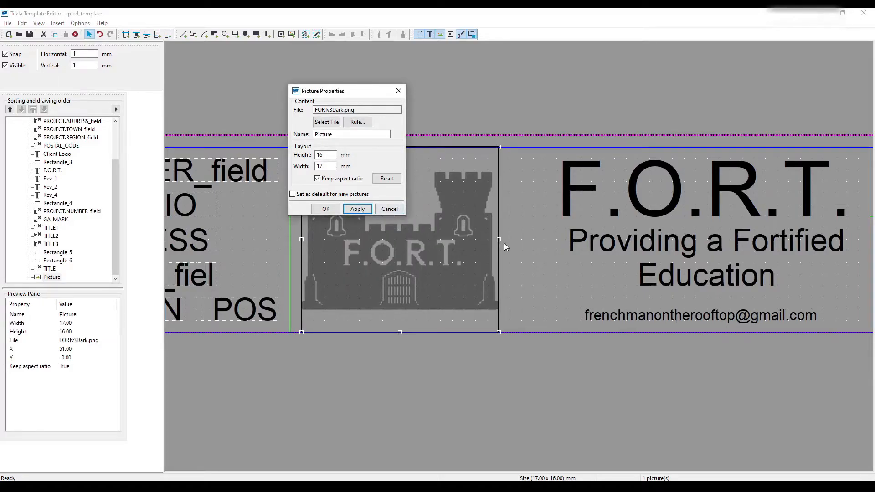
{"action": "left_click_drag", "start_coordinate": [502, 242], "coordinate": [487, 239]}
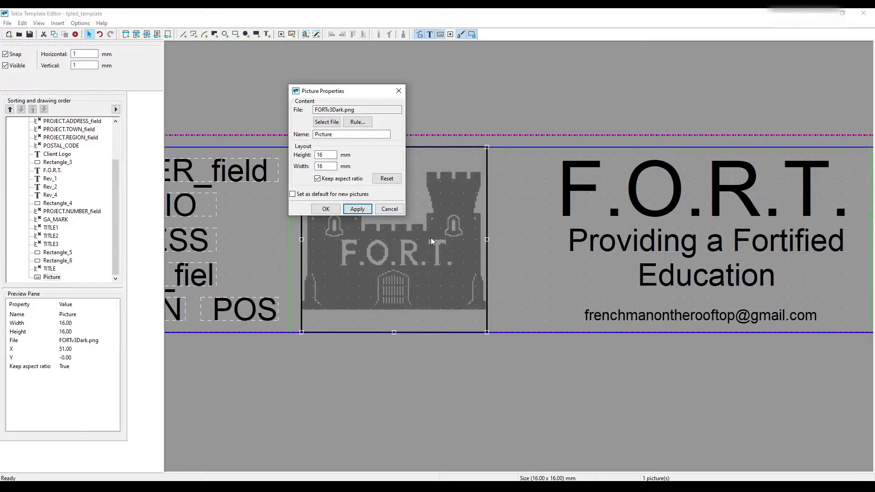
{"action": "left_click", "coordinate": [365, 209]}
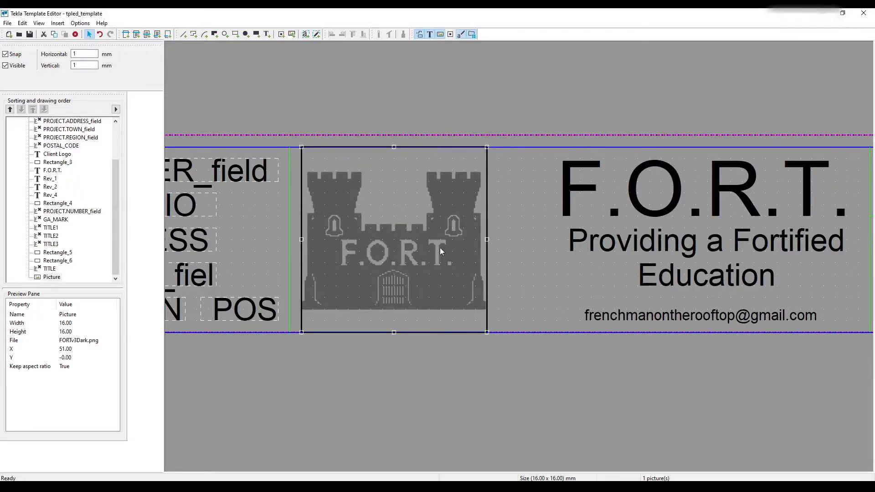
- Try widening the castle logo to 22 mm and undo the change
{"action": "left_click", "coordinate": [526, 213]}
{"action": "scroll", "coordinate": [526, 213], "scroll_direction": "down", "scroll_amount": 5}
{"action": "scroll", "coordinate": [479, 220], "scroll_direction": "up", "scroll_amount": 4}
{"action": "left_click", "coordinate": [538, 223]}
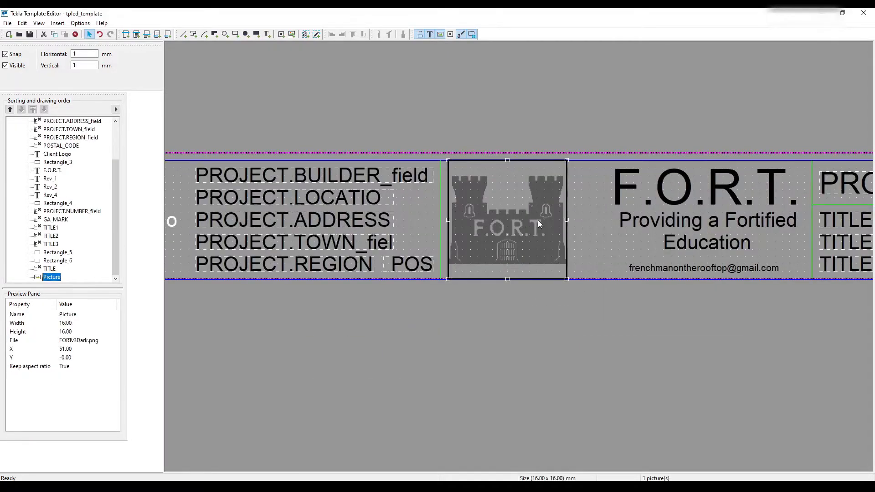
{"action": "left_click_drag", "start_coordinate": [566, 220], "coordinate": [611, 221]}
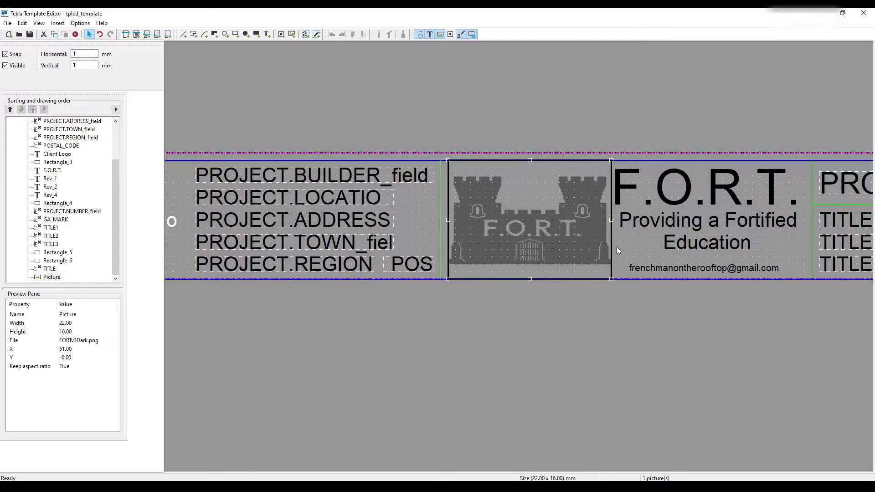
{"action": "key", "text": "ctrl+z"}
{"action": "left_click", "coordinate": [599, 229]}
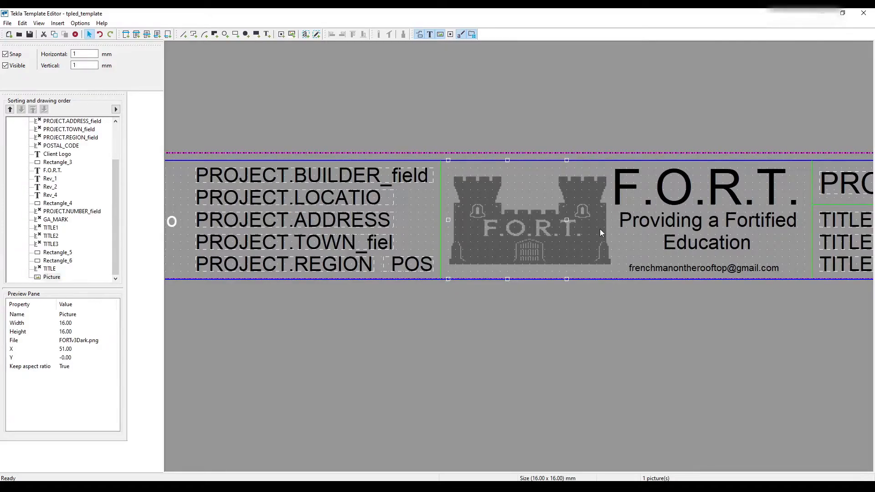
{"action": "scroll", "coordinate": [598, 228], "scroll_direction": "down", "scroll_amount": 3}
{"action": "scroll", "coordinate": [597, 228], "scroll_direction": "up", "scroll_amount": 4}
{"action": "left_click", "coordinate": [521, 215]}
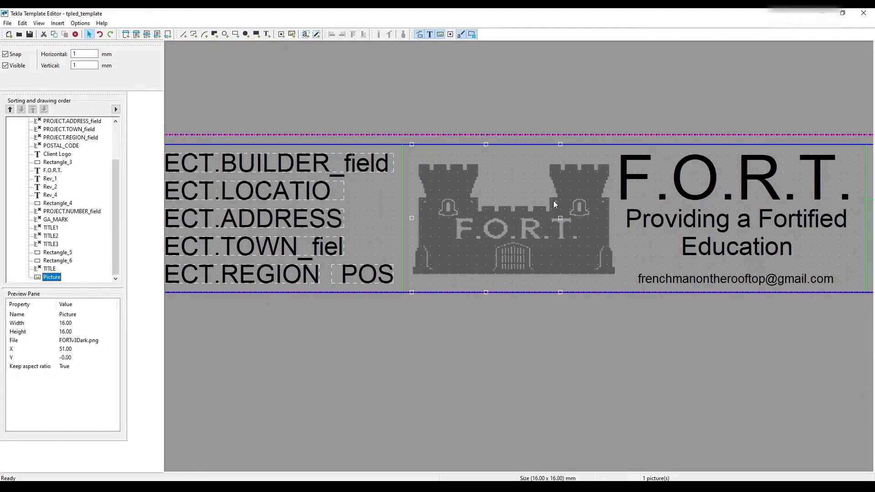
{"action": "mouse_move", "coordinate": [561, 219]}
{"action": "left_mouse_down"}
{"action": "mouse_move", "coordinate": [551, 220]}
{"action": "mouse_move", "coordinate": [561, 217]}
{"action": "left_mouse_up"}
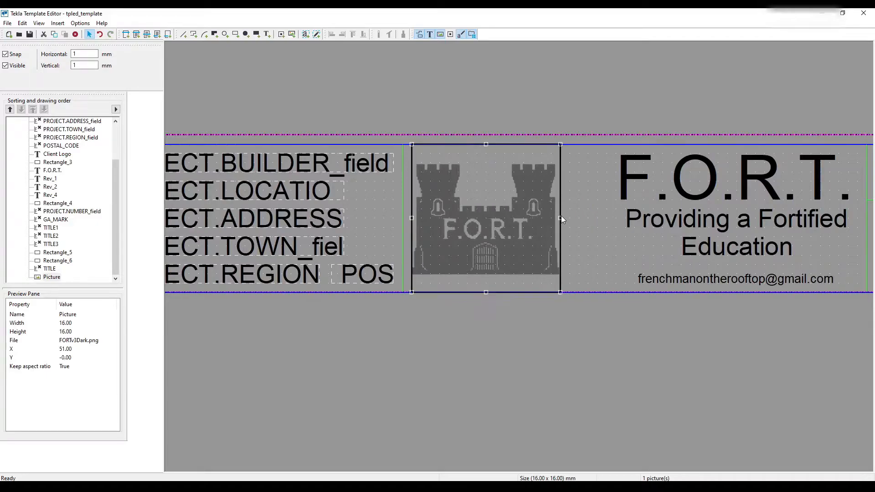
{"action": "left_click", "coordinate": [587, 216]}
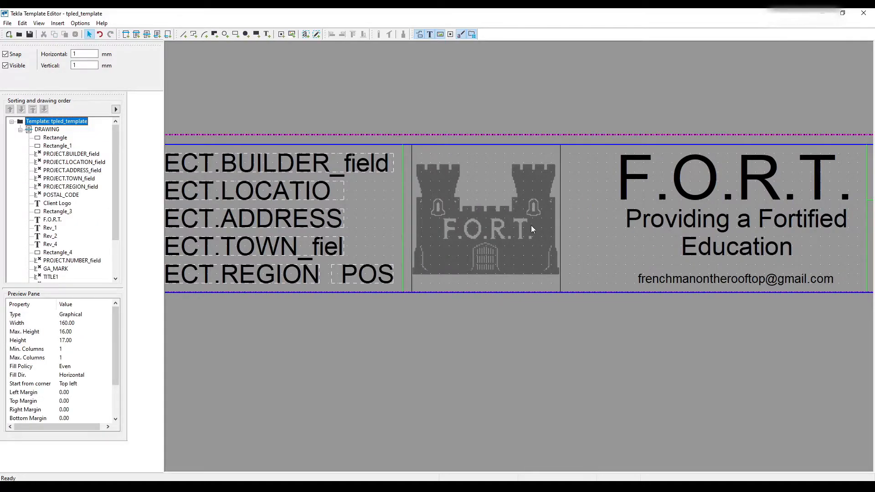
- Move the castle logo about 1 mm further right, toward the F.O.R.T. heading, and select the heading text
{"action": "scroll", "coordinate": [524, 224], "scroll_direction": "right", "scroll_amount": 1}
{"action": "left_click", "coordinate": [444, 233]}
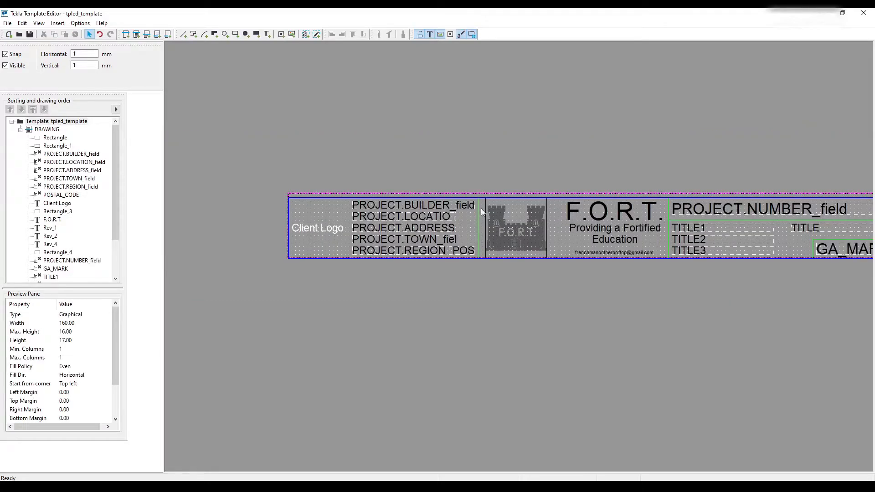
{"action": "middle_click_drag", "start_coordinate": [639, 226], "coordinate": [522, 221]}
{"action": "left_click", "coordinate": [509, 209]}
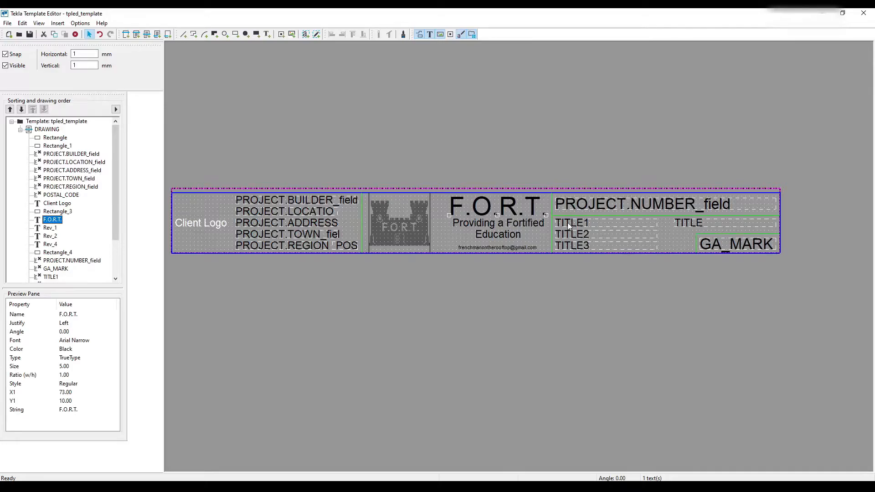
- Examine the placement and properties of the project number, GA_MARK and TITLE1 fields in the title block
{"action": "scroll", "coordinate": [566, 222], "scroll_direction": "up", "scroll_amount": 1}
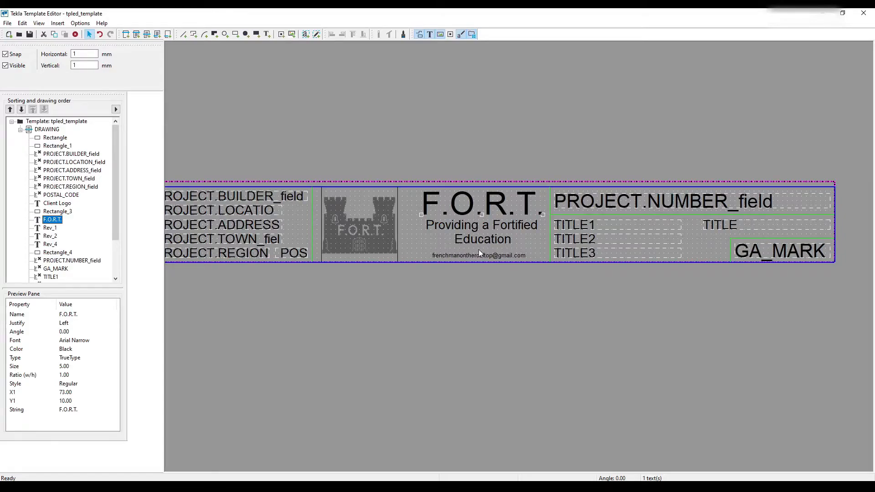
{"action": "left_click", "coordinate": [741, 253]}
{"action": "left_click", "coordinate": [713, 209]}
{"action": "left_click", "coordinate": [746, 255]}
{"action": "left_click", "coordinate": [671, 203]}
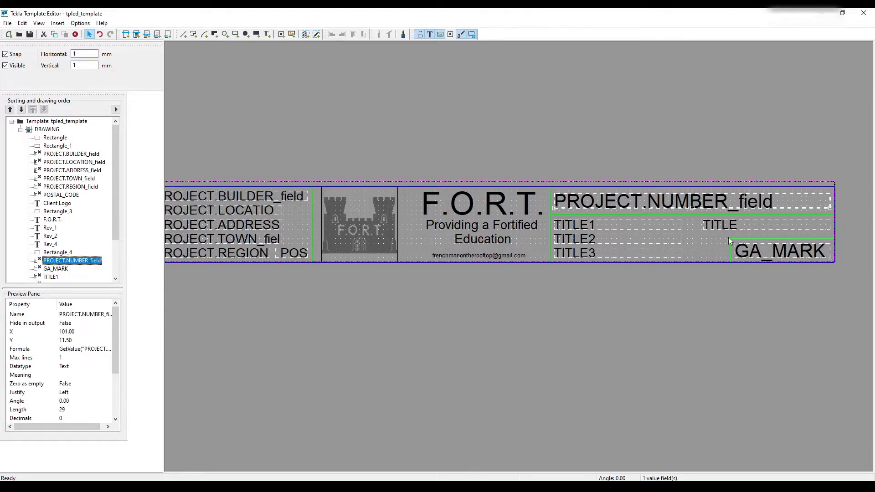
{"action": "left_click", "coordinate": [754, 256]}
{"action": "middle_click_drag", "start_coordinate": [677, 280], "coordinate": [749, 285]}
{"action": "left_click", "coordinate": [730, 234]}
{"action": "middle_click_drag", "start_coordinate": [451, 241], "coordinate": [431, 262]}
{"action": "scroll", "coordinate": [431, 262], "scroll_direction": "up", "scroll_amount": 3}
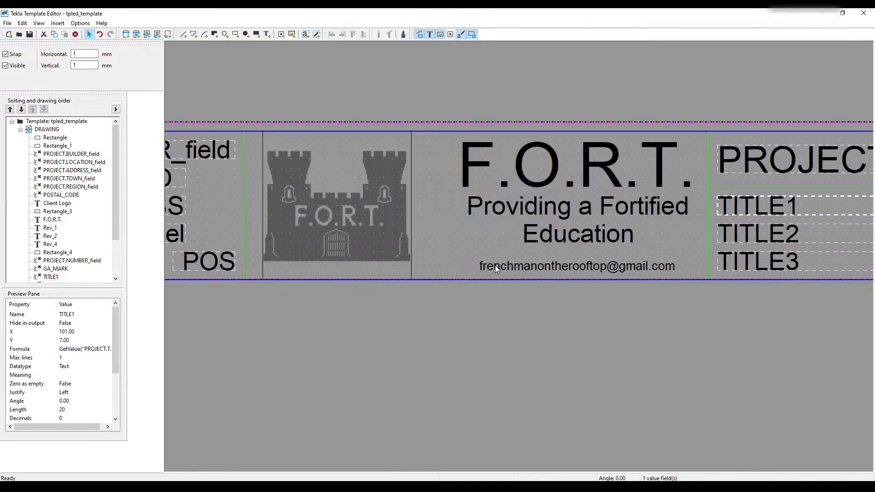
- Inspect the contact e-mail line beneath the F.O.R.T. heading, and review the complete title block layout
{"action": "left_click", "coordinate": [497, 268]}
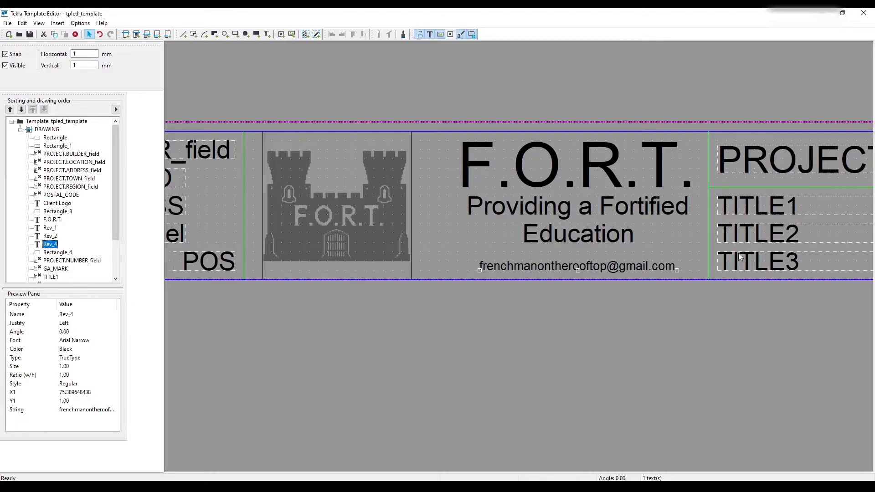
{"action": "scroll", "coordinate": [533, 328], "scroll_direction": "down", "scroll_amount": 5}
{"action": "scroll", "coordinate": [522, 322], "scroll_direction": "up", "scroll_amount": 1}
{"action": "middle_click_drag", "start_coordinate": [509, 304], "coordinate": [526, 311]}
{"action": "left_click", "coordinate": [521, 293]}
{"action": "scroll", "coordinate": [520, 293], "scroll_direction": "up", "scroll_amount": 1}
{"action": "left_click", "coordinate": [404, 186]}
{"action": "scroll", "coordinate": [405, 187], "scroll_direction": "down", "scroll_amount": 1}
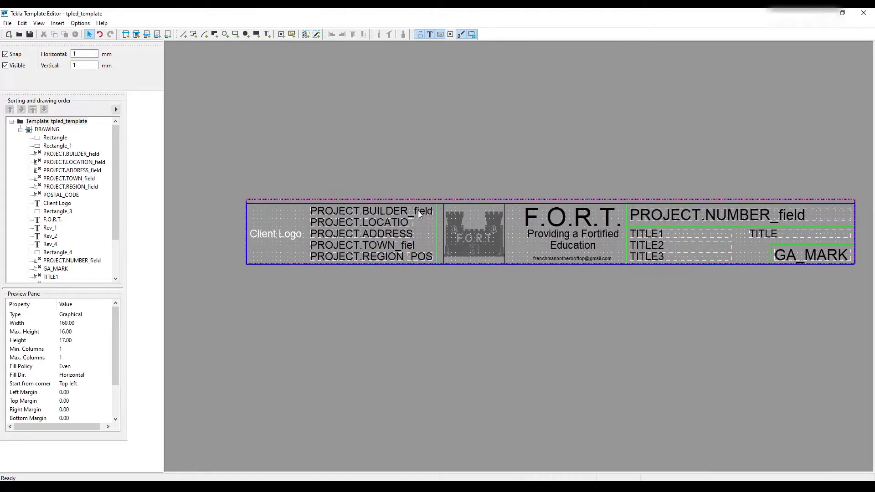
- Save the template as FORT_TITLE_BLOCK_GA.tpl in the FORT Template folder, overwriting the existing file
{"action": "left_click", "coordinate": [7, 23]}
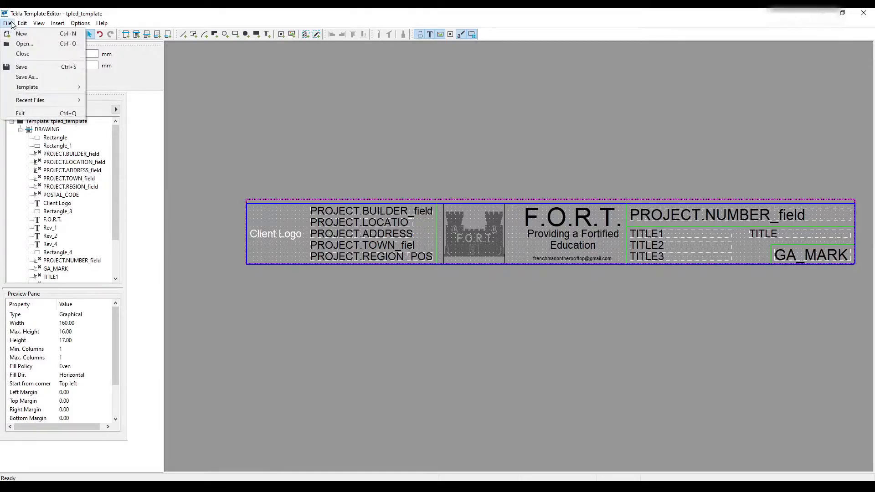
{"action": "left_click", "coordinate": [26, 77]}
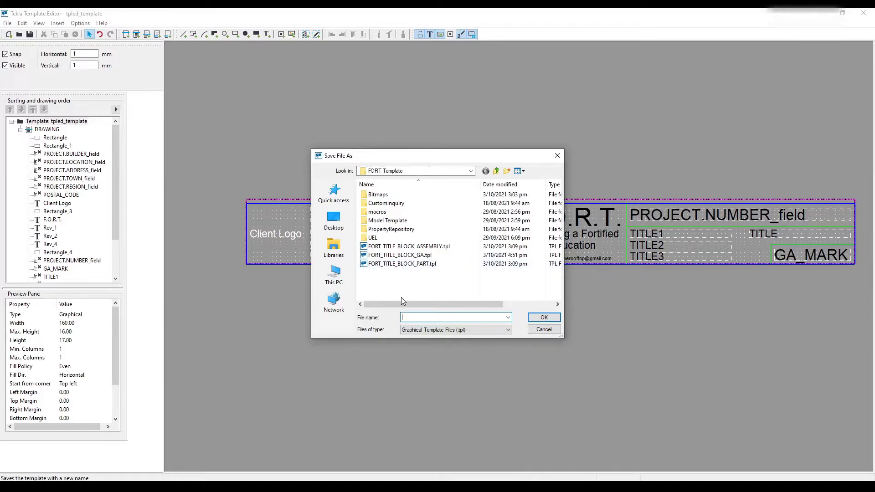
{"action": "left_click", "coordinate": [401, 255]}
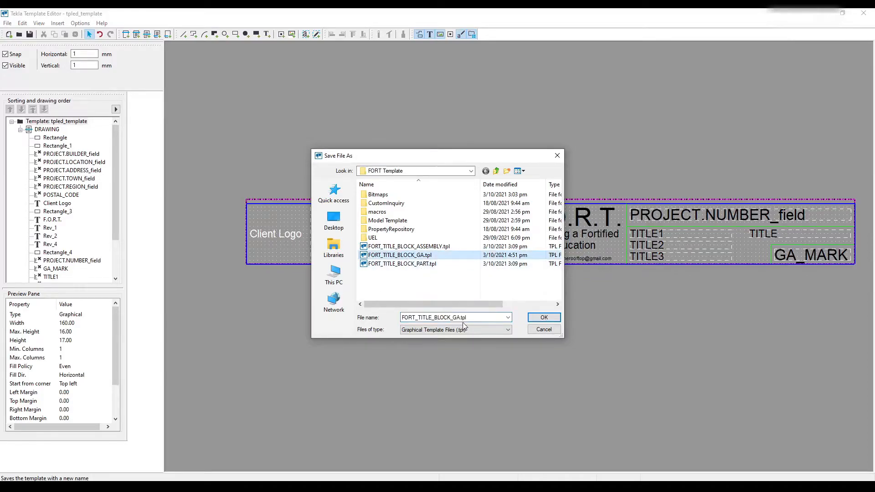
{"action": "left_click", "coordinate": [544, 317]}
{"action": "key", "text": "Return"}
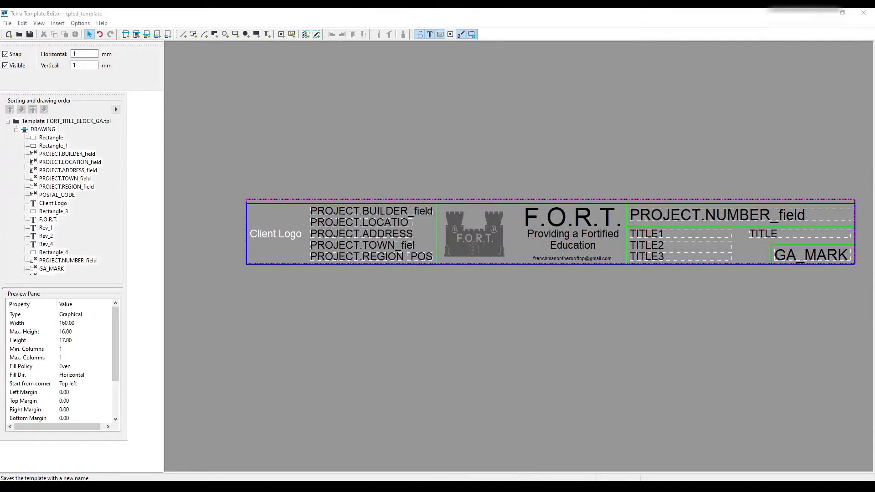
- Switch to Tekla Structures, open the GA drawing 3D VIEW from the document manager, and close the document manager
{"action": "left_click", "coordinate": [332, 456]}
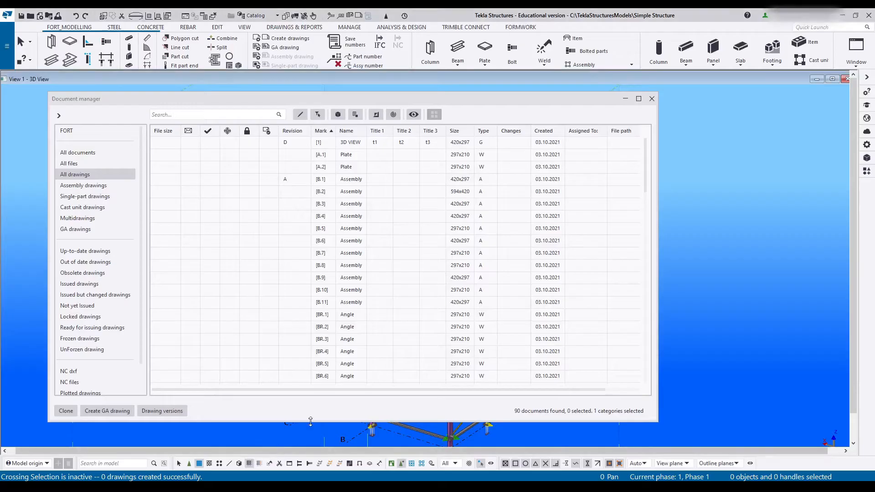
{"action": "double_click", "coordinate": [358, 144]}
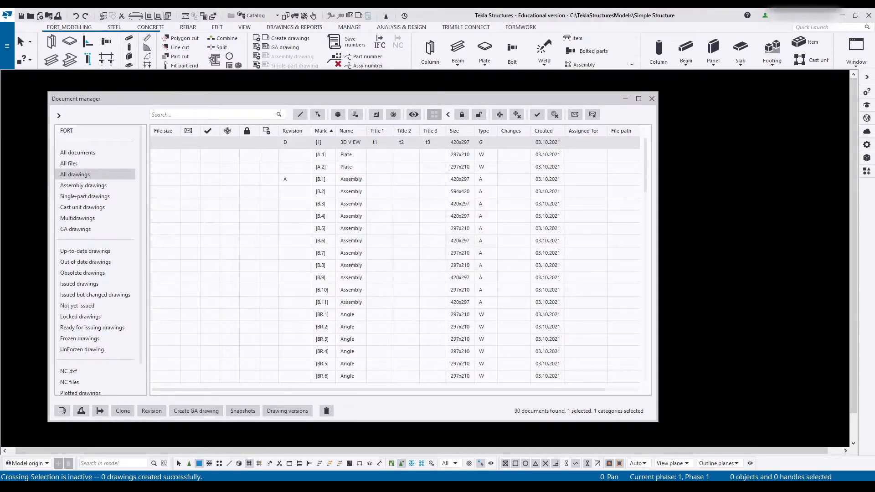
{"action": "left_click", "coordinate": [652, 98]}
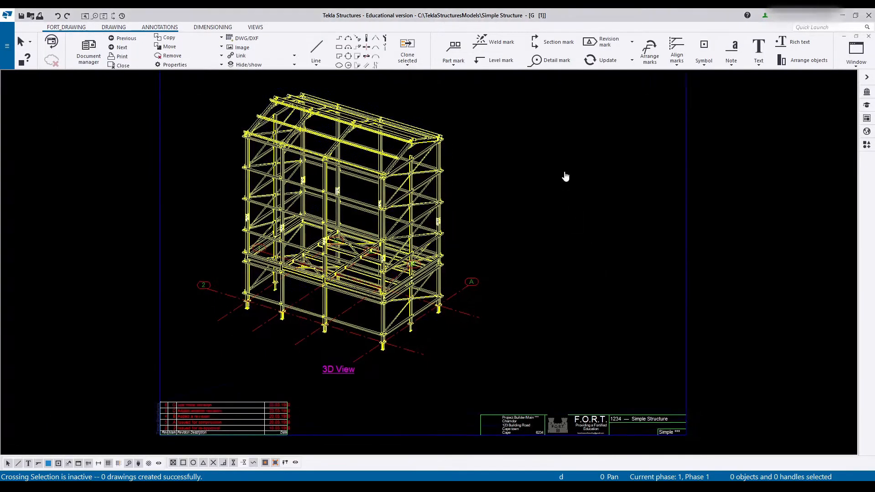
- Examine the drawing's title block in black-and-white and colour display modes, checking its frame, logo and text
{"action": "scroll", "coordinate": [540, 319], "scroll_direction": "up", "scroll_amount": 4}
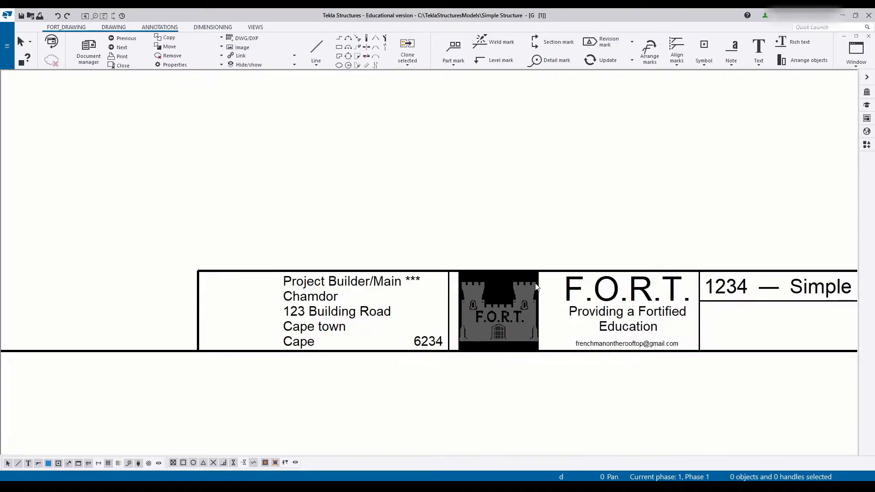
{"action": "scroll", "coordinate": [462, 242], "scroll_direction": "down", "scroll_amount": 3}
{"action": "scroll", "coordinate": [591, 238], "scroll_direction": "up", "scroll_amount": 2}
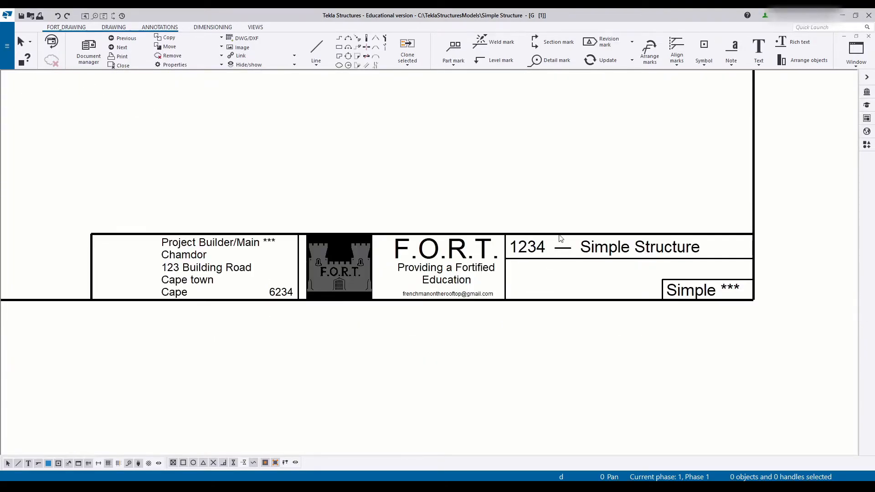
{"action": "scroll", "coordinate": [529, 318], "scroll_direction": "down", "scroll_amount": 2}
{"action": "scroll", "coordinate": [427, 329], "scroll_direction": "up", "scroll_amount": 2}
{"action": "key", "text": "n"}
{"action": "key", "text": "b"}
{"action": "key", "text": "b"}
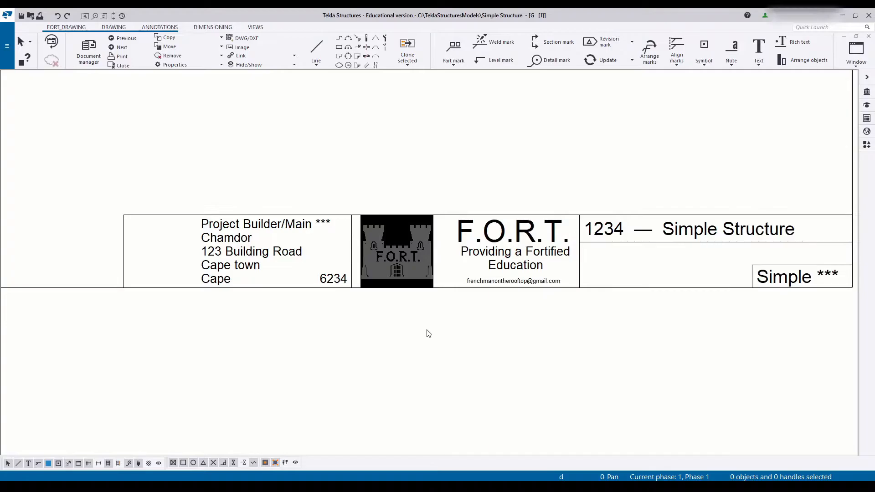
{"action": "key", "text": "b"}
- Select the title block in the drawing and examine its castle logo, project name and mark cells
{"action": "left_click", "coordinate": [404, 245]}
{"action": "scroll", "coordinate": [500, 267], "scroll_direction": "up", "scroll_amount": 1}
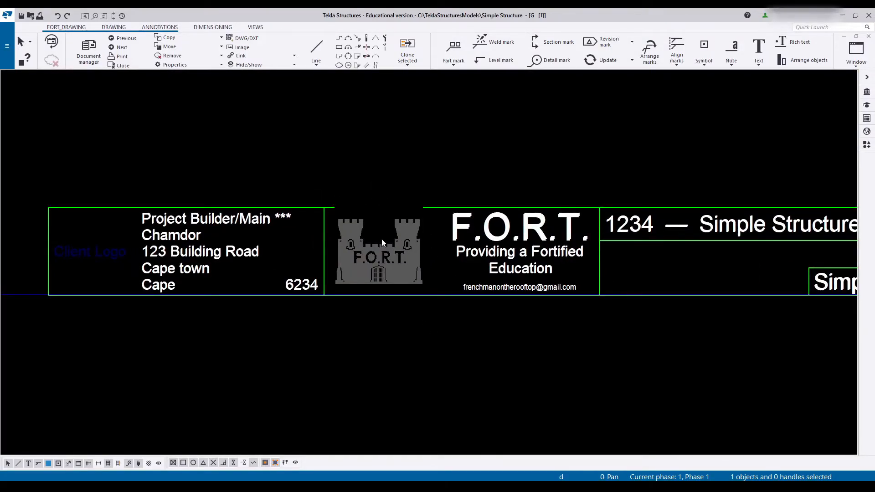
{"action": "mouse_move", "coordinate": [637, 264]}
{"action": "middle_mouse_down"}
{"action": "mouse_move", "coordinate": [430, 268]}
{"action": "mouse_move", "coordinate": [379, 255]}
{"action": "mouse_move", "coordinate": [251, 257]}
{"action": "middle_mouse_up"}
{"action": "scroll", "coordinate": [313, 293], "scroll_direction": "up", "scroll_amount": 2}
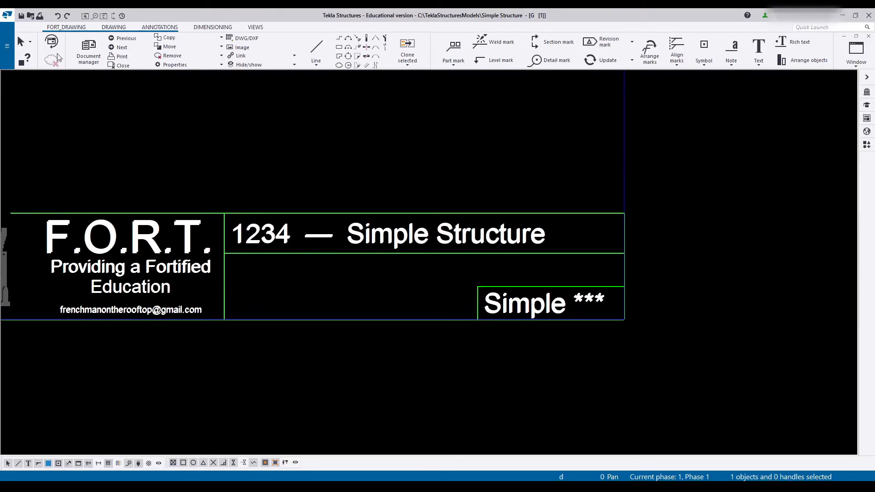
- Reopen the 3D VIEW drawing from the document manager and check the contents of its title block again
{"action": "left_click", "coordinate": [83, 56]}
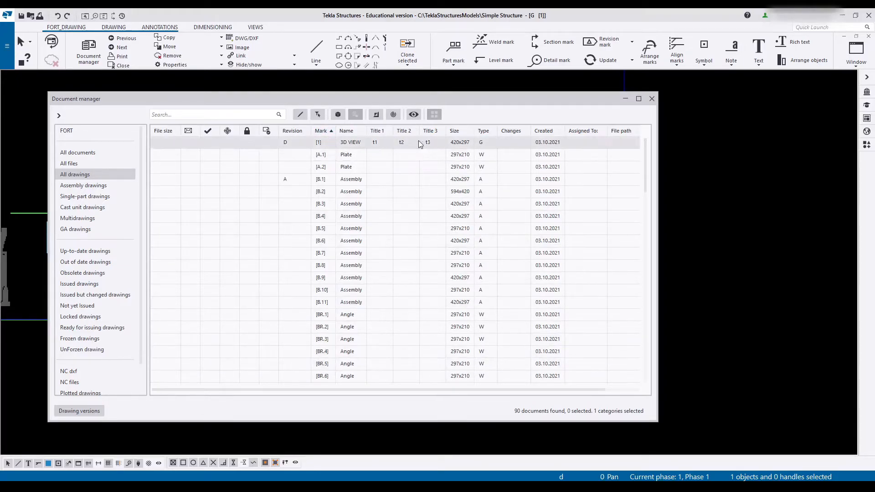
{"action": "double_click", "coordinate": [354, 143]}
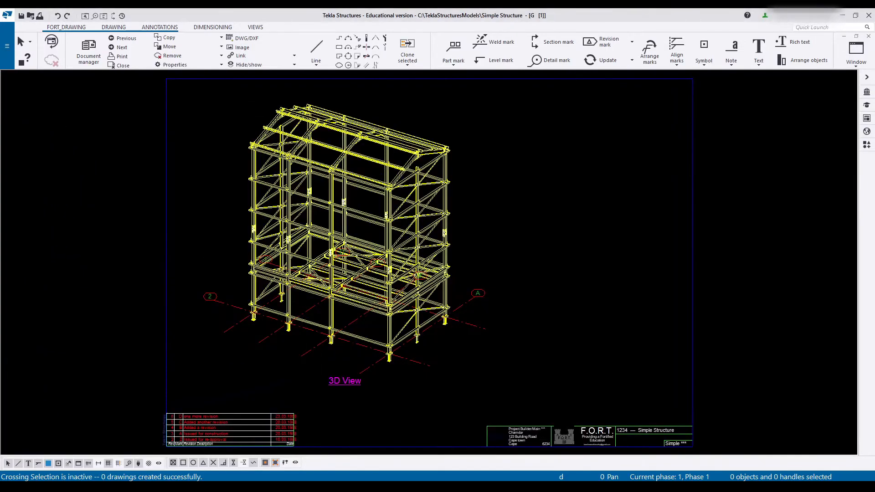
{"action": "middle_click_drag", "start_coordinate": [585, 434], "coordinate": [463, 311]}
{"action": "scroll", "coordinate": [463, 310], "scroll_direction": "up", "scroll_amount": 1}
{"action": "scroll", "coordinate": [463, 313], "scroll_direction": "up", "scroll_amount": 4}
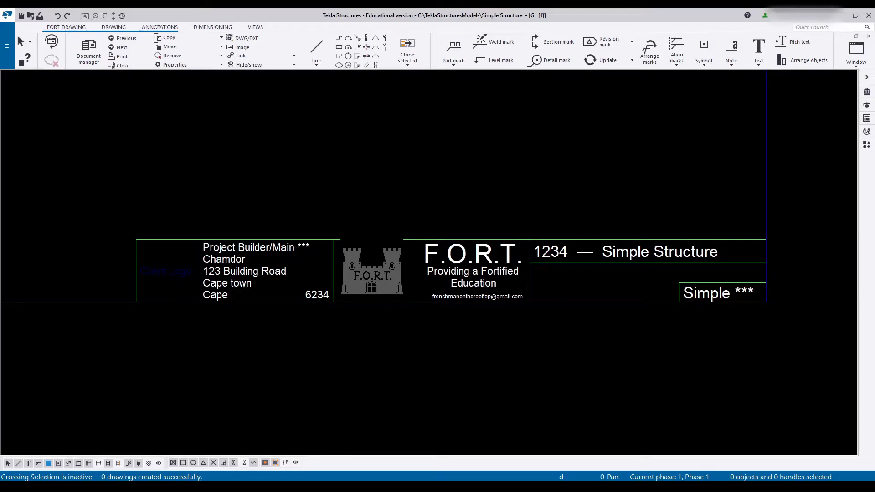
- Switch to the Template Editor and move the PROJECT.BUILDER field to X 1, Y 13 in the client cell
{"action": "mouse_move", "coordinate": [415, 486]}
{"action": "left_click", "coordinate": [583, 444]}
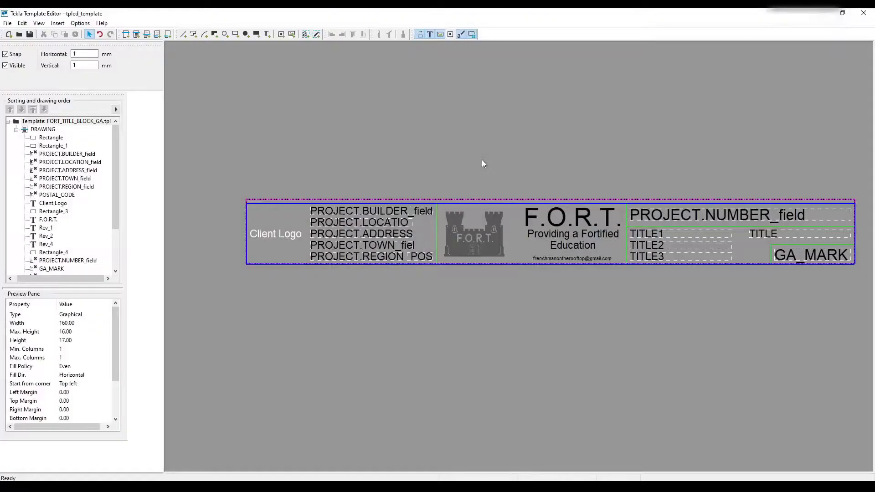
{"action": "scroll", "coordinate": [412, 228], "scroll_direction": "up", "scroll_amount": 3}
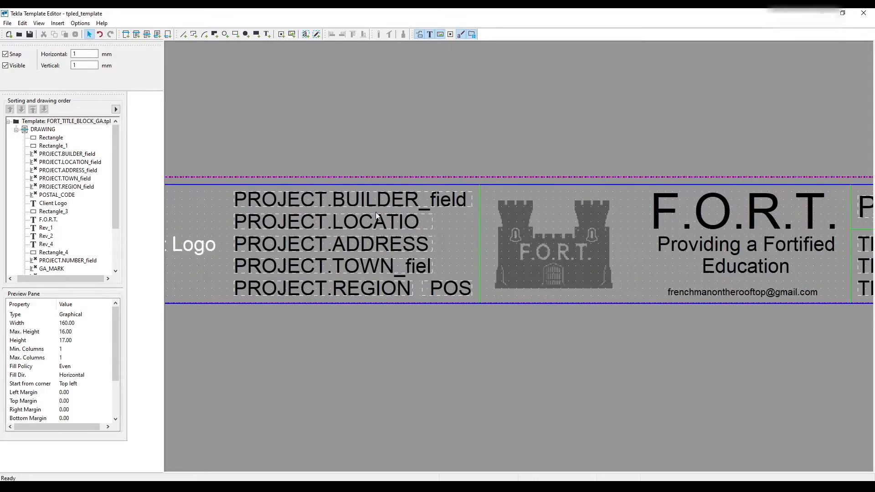
{"action": "left_click", "coordinate": [380, 204]}
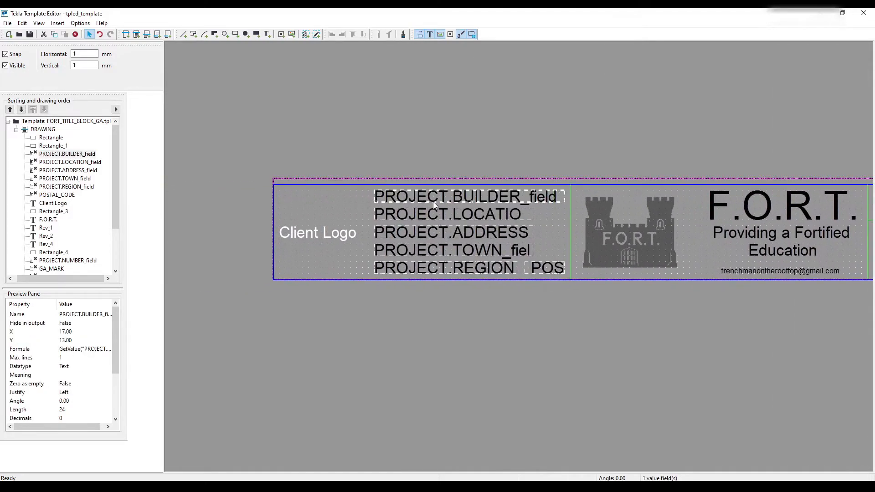
{"action": "left_click_drag", "start_coordinate": [376, 199], "coordinate": [279, 206]}
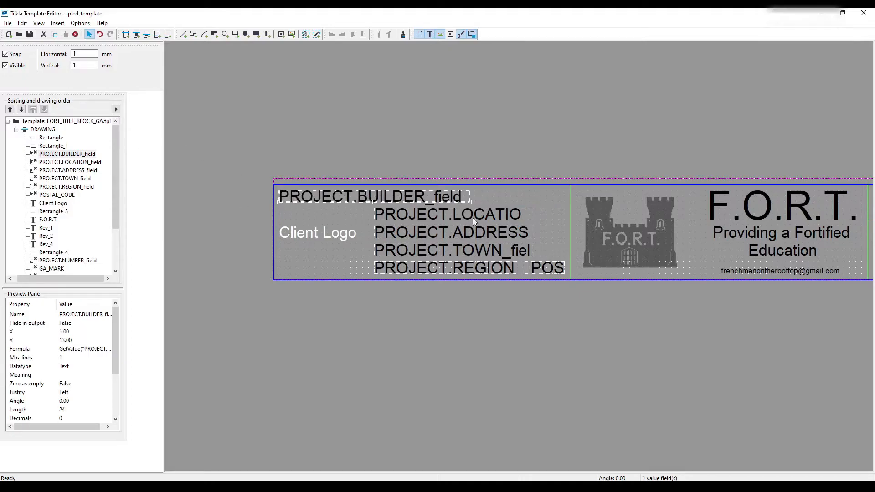
- Move the Client Logo text across to the castle side of the client cell, at X 39, Y 11
{"action": "left_click", "coordinate": [446, 255]}
{"action": "left_click_drag", "start_coordinate": [309, 247], "coordinate": [536, 223]}
{"action": "left_click", "coordinate": [566, 252]}
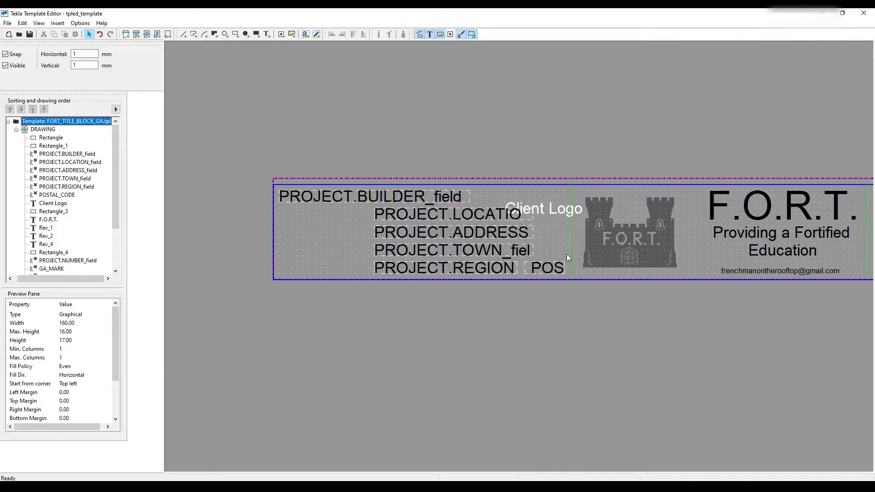
- Align the location, address, town, region and postal code fields beneath the builder field and place the Client Logo text beside them, before the cell divider
{"action": "left_click", "coordinate": [446, 272]}
{"action": "left_click", "coordinate": [372, 222]}
{"action": "left_click", "coordinate": [541, 173]}
{"action": "scroll", "coordinate": [562, 203], "scroll_direction": "up", "scroll_amount": 3}
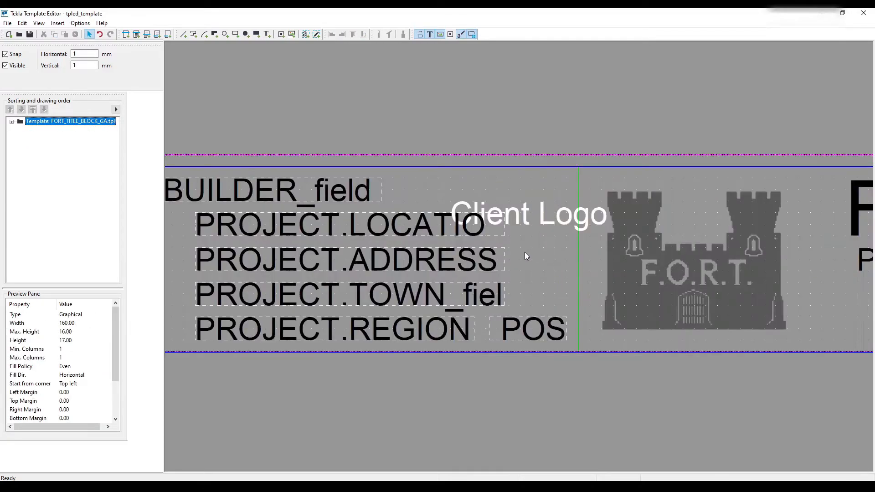
{"action": "left_click", "coordinate": [543, 296]}
{"action": "left_click_drag", "start_coordinate": [337, 236], "coordinate": [338, 229]}
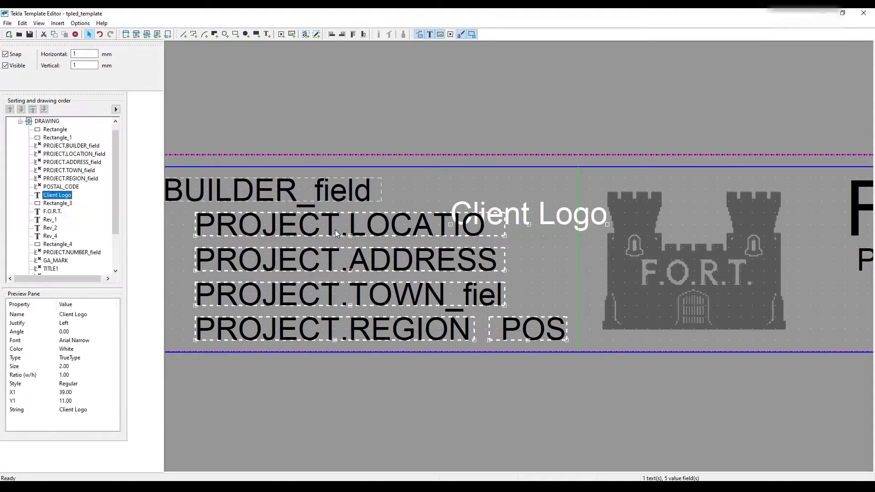
{"action": "middle_click_drag", "start_coordinate": [339, 229], "coordinate": [576, 171]}
{"action": "left_click_drag", "start_coordinate": [529, 169], "coordinate": [342, 170]}
{"action": "left_click", "coordinate": [627, 161]}
{"action": "left_click_drag", "start_coordinate": [627, 161], "coordinate": [756, 206]}
{"action": "left_click", "coordinate": [347, 143]}
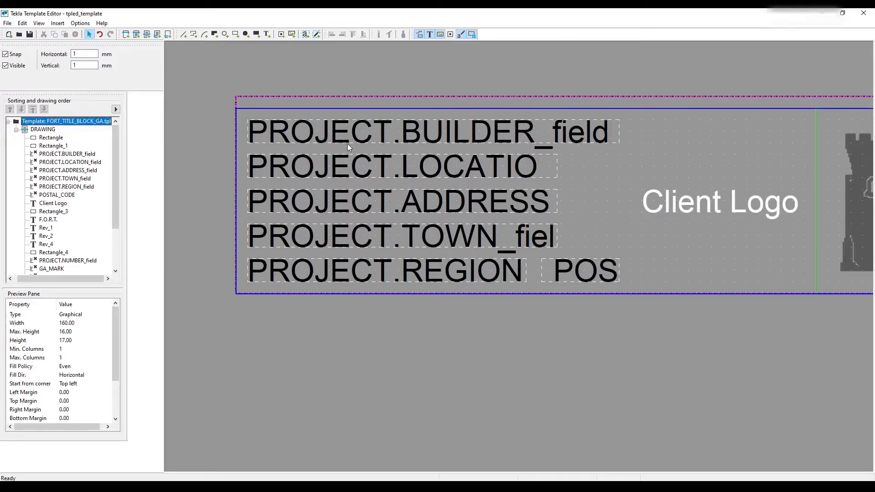
- Set the PROJECT.BUILDER value field's length to 30 characters
{"action": "double_click", "coordinate": [376, 134]}
{"action": "left_click_drag", "start_coordinate": [127, 189], "coordinate": [100, 189]}
{"action": "type", "text": "30"}
{"action": "left_click", "coordinate": [213, 234]}
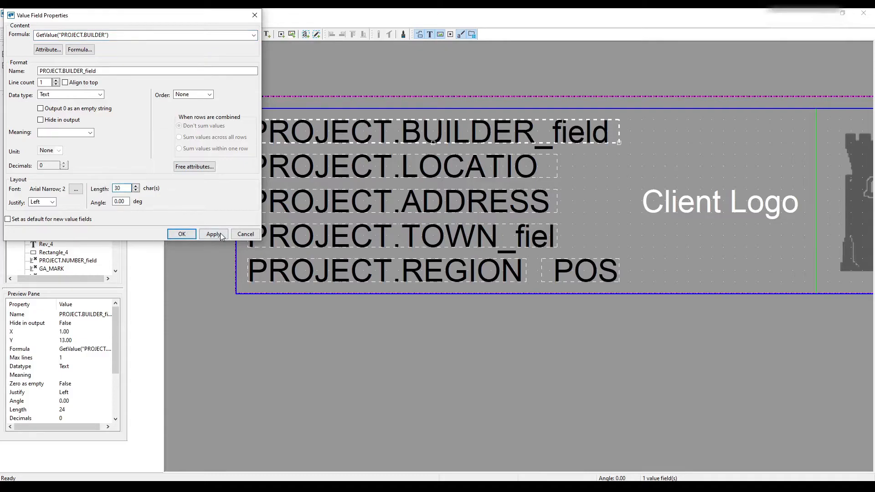
{"action": "left_click", "coordinate": [190, 233]}
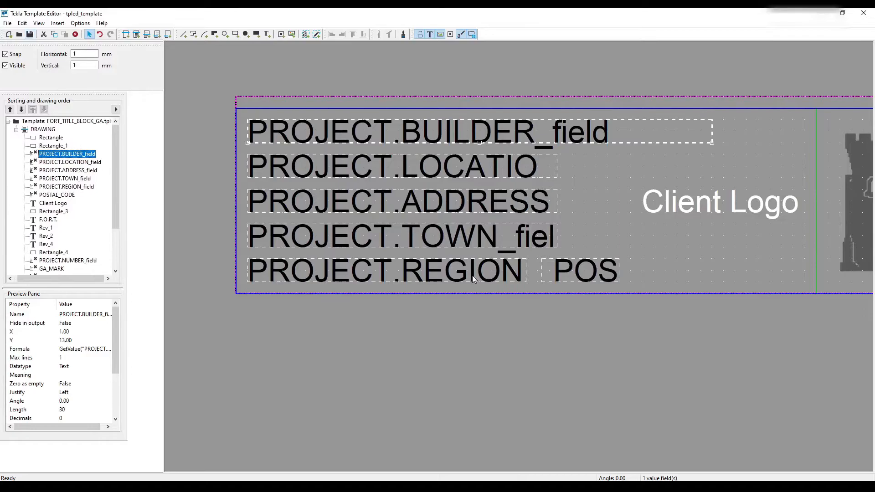
- Switch to Tekla Structures and reload the open drawing to check its title block
{"action": "scroll", "coordinate": [420, 449], "scroll_direction": "down", "scroll_amount": 1}
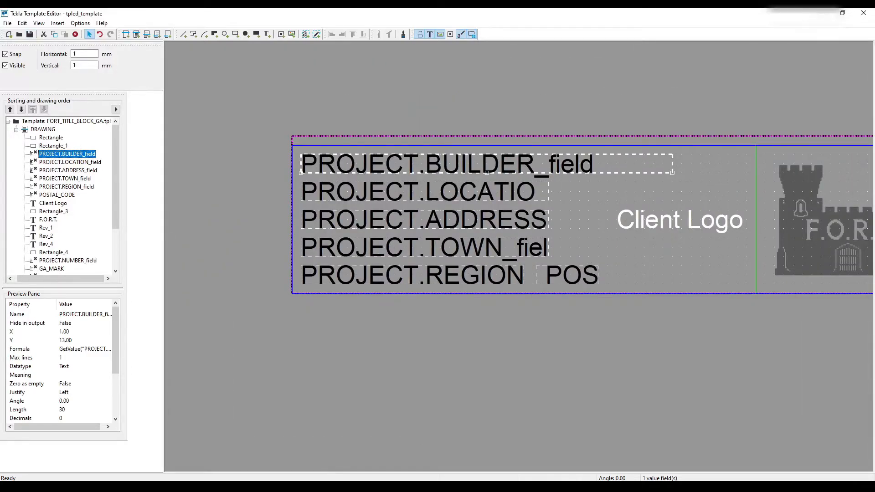
{"action": "left_click", "coordinate": [328, 485]}
{"action": "left_click", "coordinate": [292, 451]}
{"action": "left_click", "coordinate": [51, 41]}
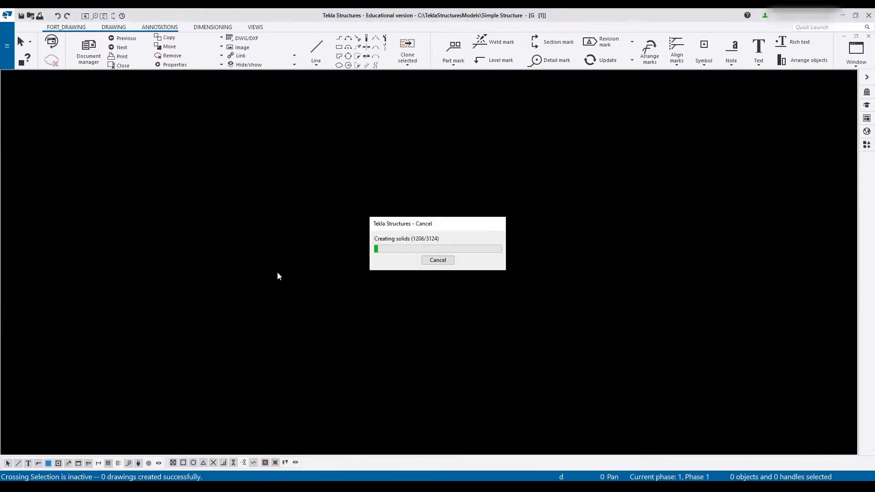
{"action": "scroll", "coordinate": [359, 246], "scroll_direction": "up", "scroll_amount": 4}
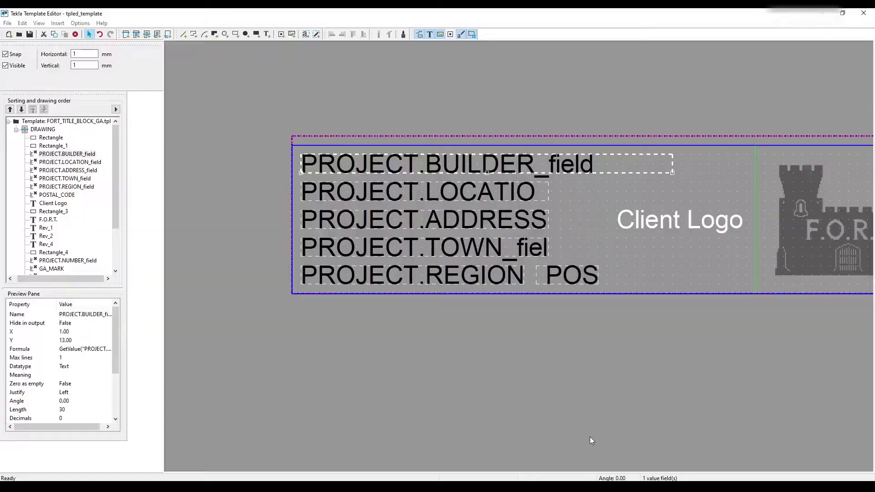
- Shorten the PROJECT.REGION field to 15 characters and move the postal code field in beside it, ending near the fields above
{"action": "double_click", "coordinate": [465, 218]}
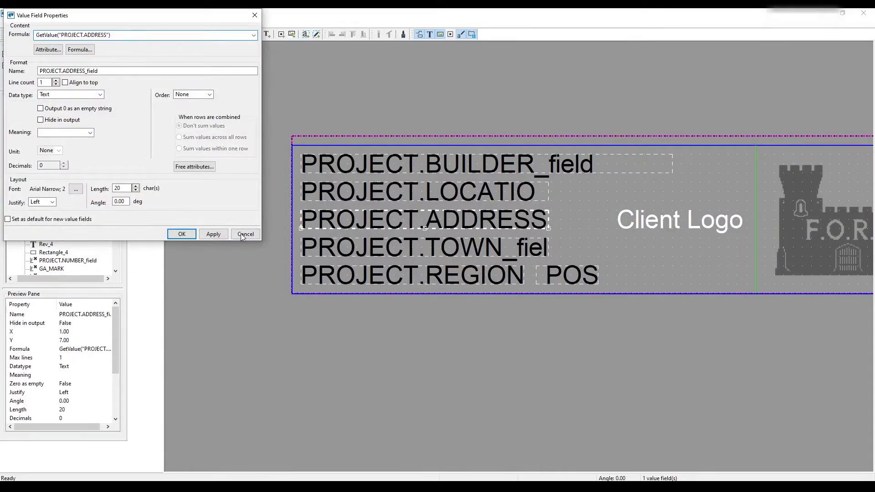
{"action": "left_click", "coordinate": [245, 234]}
{"action": "double_click", "coordinate": [435, 279]}
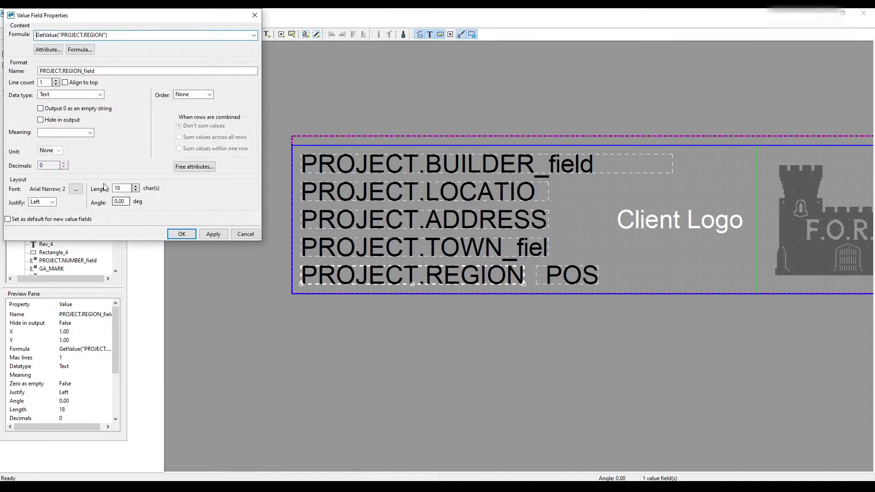
{"action": "type", "text": "5"}
{"action": "key", "text": "Return"}
{"action": "left_click_drag", "start_coordinate": [539, 281], "coordinate": [482, 281]}
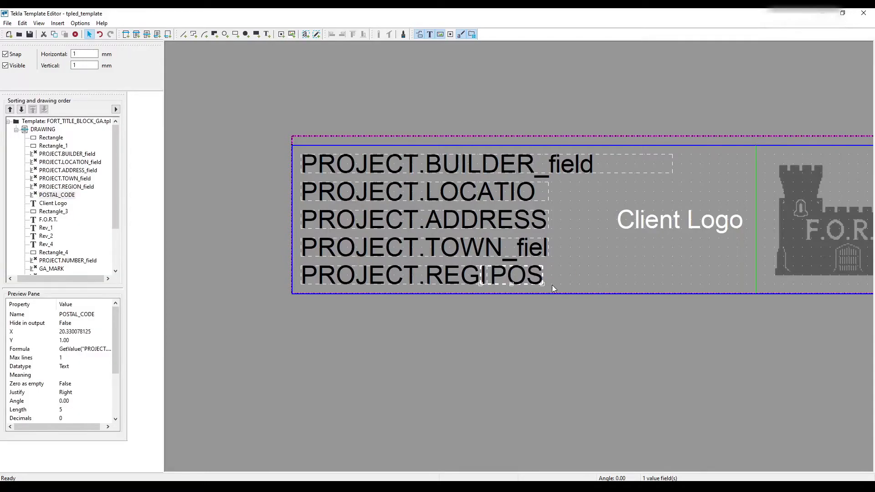
{"action": "left_click_drag", "start_coordinate": [542, 283], "coordinate": [549, 281]}
{"action": "left_click", "coordinate": [572, 244]}
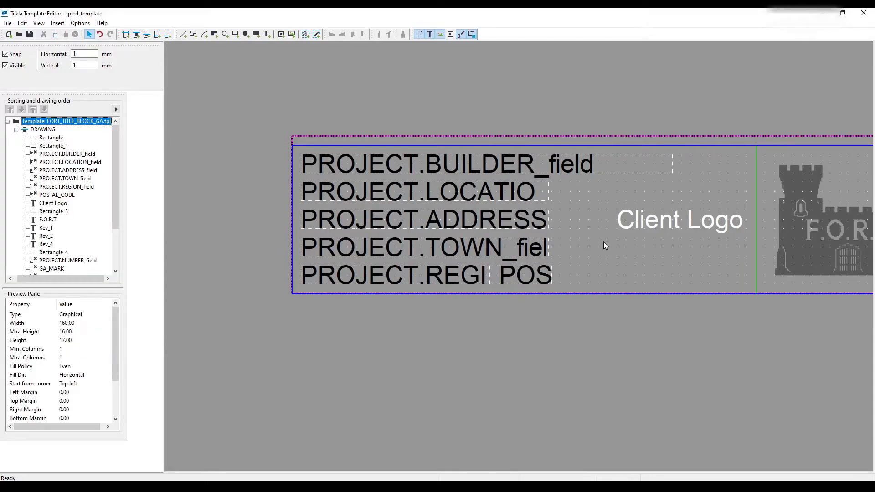
- Shift the Client Logo text about 3 mm away from the castle logo cell's divider
{"action": "mouse_move", "coordinate": [655, 225]}
{"action": "left_mouse_down"}
{"action": "mouse_move", "coordinate": [618, 244]}
{"action": "mouse_move", "coordinate": [650, 230]}
{"action": "left_mouse_up"}
{"action": "right_click", "coordinate": [648, 207]}
{"action": "left_click", "coordinate": [618, 238]}
- Delete the existing castle logo picture from the title block
{"action": "middle_click_drag", "start_coordinate": [618, 237], "coordinate": [33, 186]}
{"action": "middle_click_drag", "start_coordinate": [399, 205], "coordinate": [486, 235]}
{"action": "left_click", "coordinate": [390, 203]}
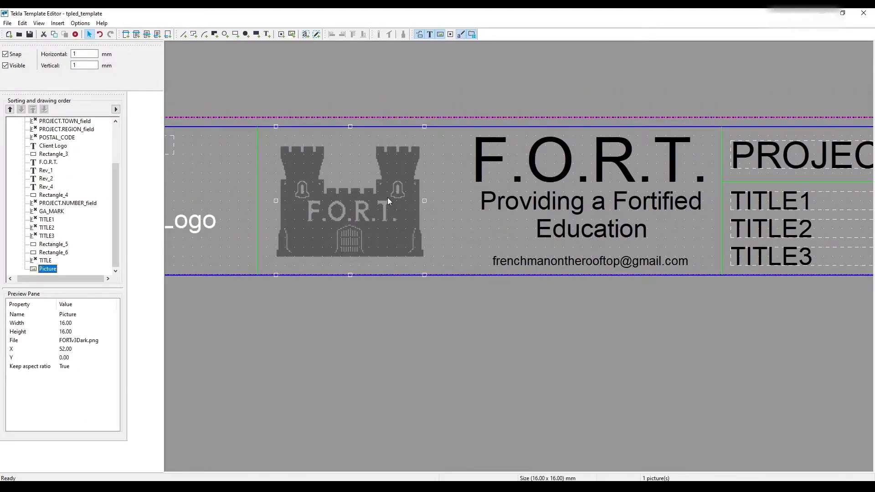
{"action": "key", "text": "Delete"}
{"action": "left_click", "coordinate": [326, 111]}
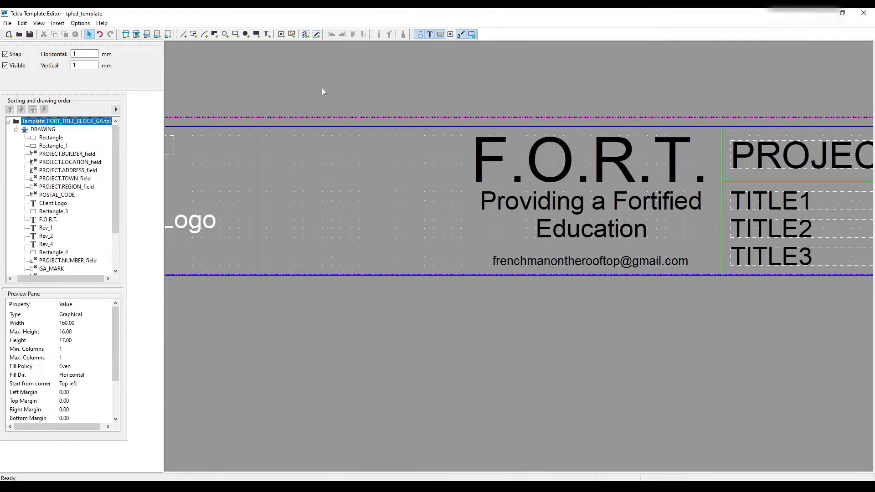
- Insert the picture FORTv3 160 - Dark.png in the empty logo cell and size it to about 18 by 14 mm
{"action": "left_click", "coordinate": [292, 35]}
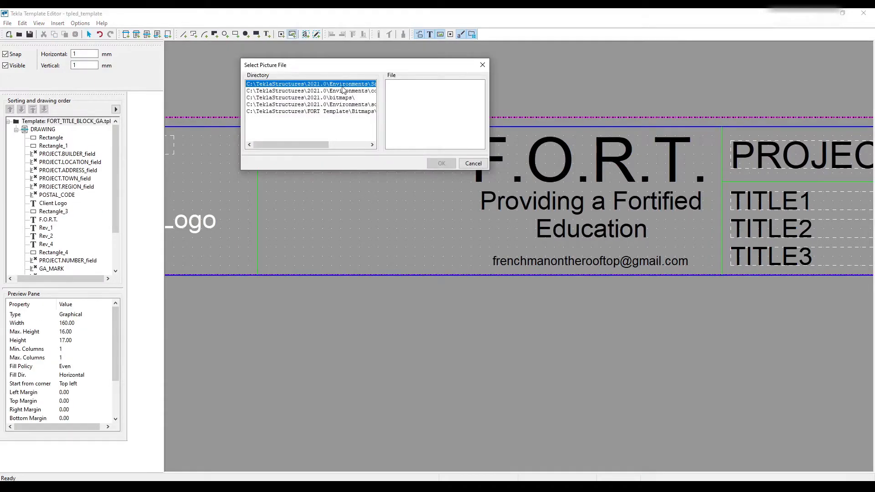
{"action": "left_click", "coordinate": [366, 91]}
{"action": "scroll", "coordinate": [417, 124], "scroll_direction": "down", "scroll_amount": 3}
{"action": "left_click", "coordinate": [416, 119]}
{"action": "scroll", "coordinate": [416, 119], "scroll_direction": "down", "scroll_amount": 5}
{"action": "scroll", "coordinate": [415, 118], "scroll_direction": "down", "scroll_amount": 2}
{"action": "left_click", "coordinate": [423, 106]}
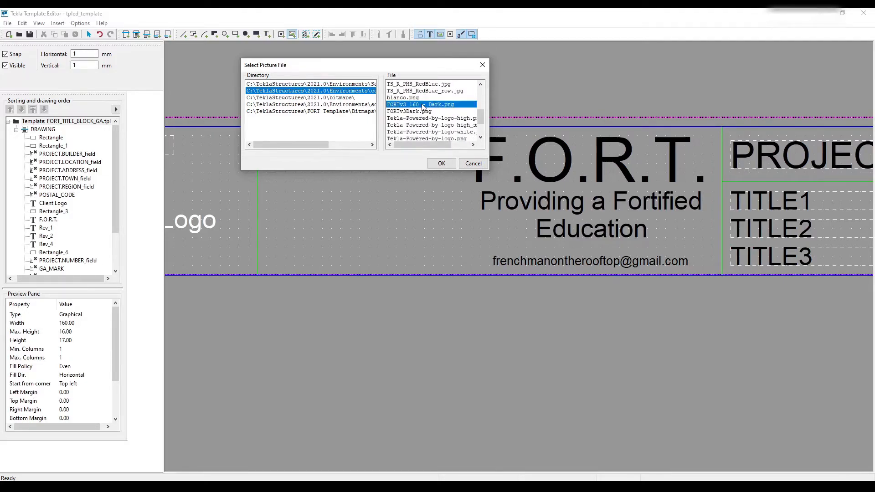
{"action": "left_click", "coordinate": [441, 163]}
{"action": "left_click_drag", "start_coordinate": [265, 133], "coordinate": [470, 264]}
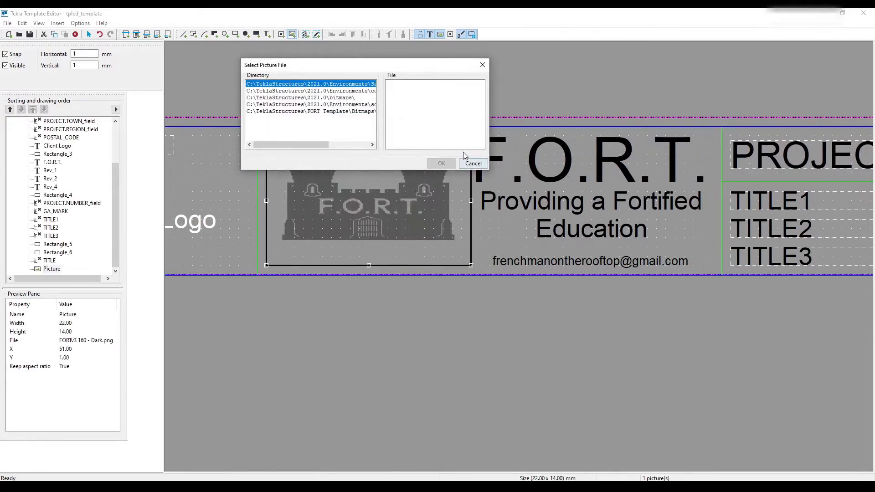
{"action": "left_click", "coordinate": [472, 163]}
{"action": "left_click_drag", "start_coordinate": [472, 200], "coordinate": [434, 201]}
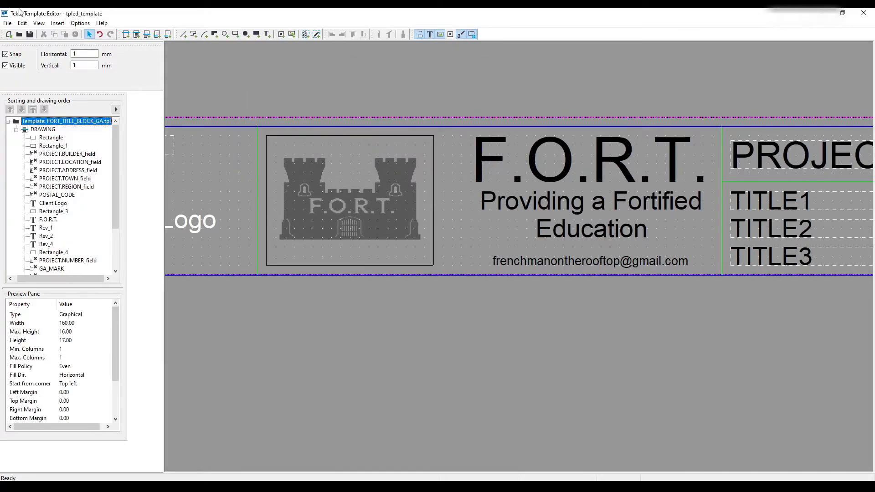
- Save the template, then switch to Tekla Structures and check the drawing's project details and new logo in colour and black-and-white display
{"action": "left_click", "coordinate": [30, 34]}
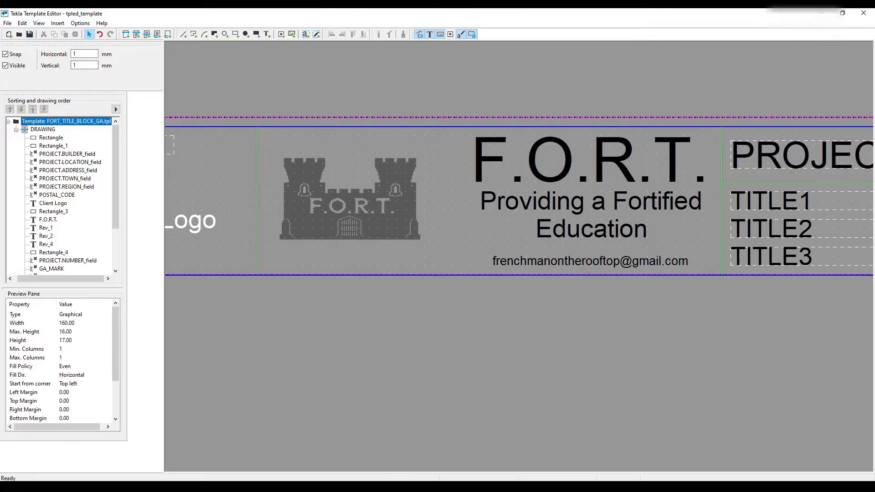
{"action": "left_click", "coordinate": [325, 487]}
{"action": "left_click", "coordinate": [403, 448]}
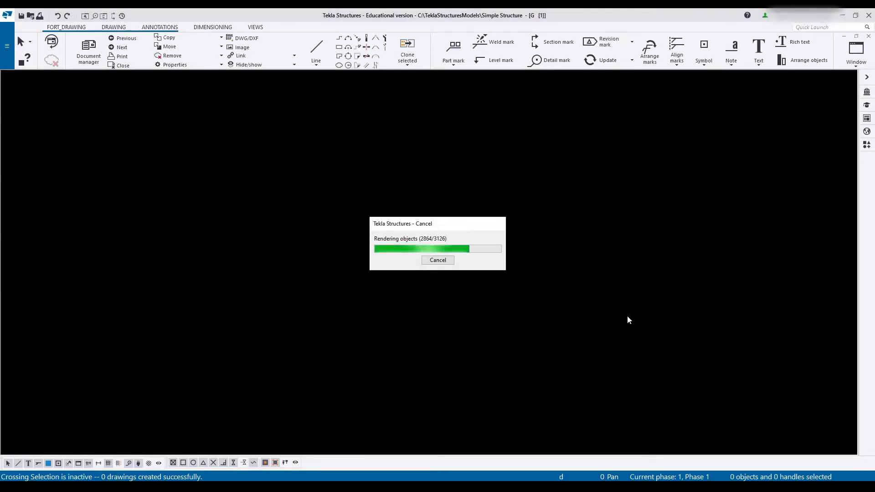
{"action": "middle_click_drag", "start_coordinate": [621, 343], "coordinate": [402, 237]}
{"action": "scroll", "coordinate": [336, 310], "scroll_direction": "up", "scroll_amount": 6}
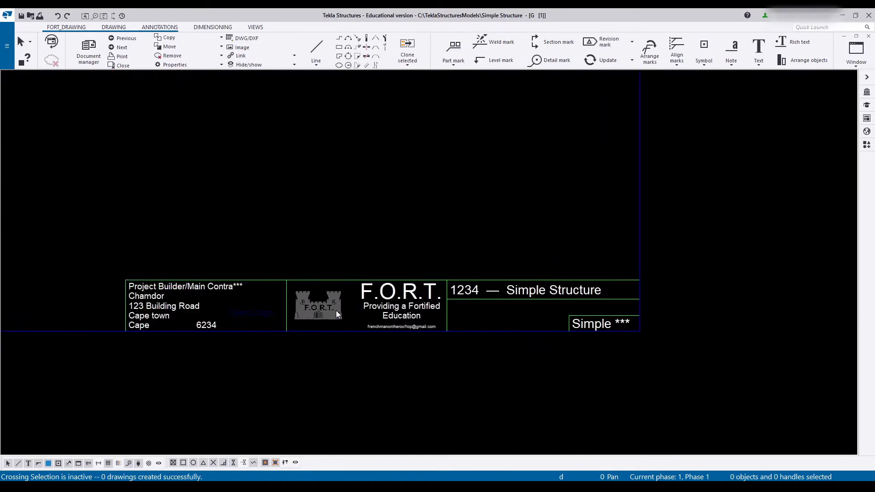
{"action": "scroll", "coordinate": [321, 313], "scroll_direction": "down", "scroll_amount": 2}
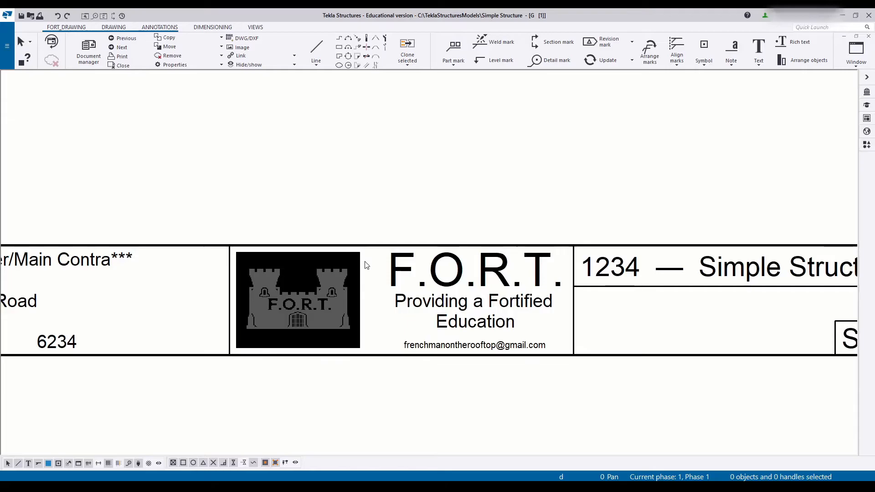
- Return to the Template Editor and compare the PROJECT.NUMBER field's formula with the project number and name in the drawing
{"action": "left_click", "coordinate": [586, 433]}
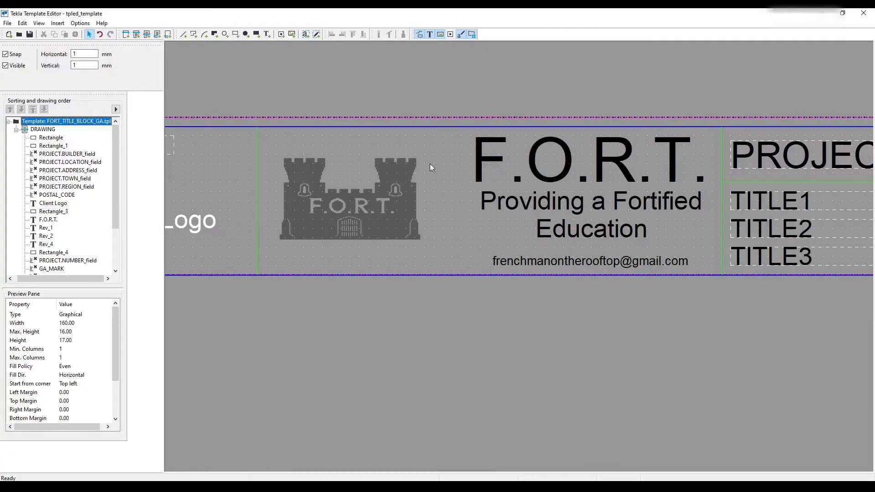
{"action": "middle_click_drag", "start_coordinate": [505, 421], "coordinate": [309, 452]}
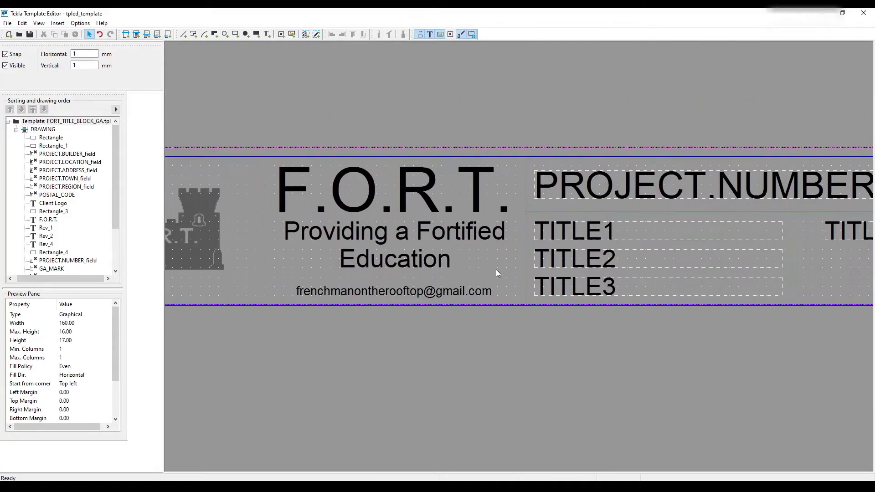
{"action": "middle_click_drag", "start_coordinate": [534, 243], "coordinate": [255, 248]}
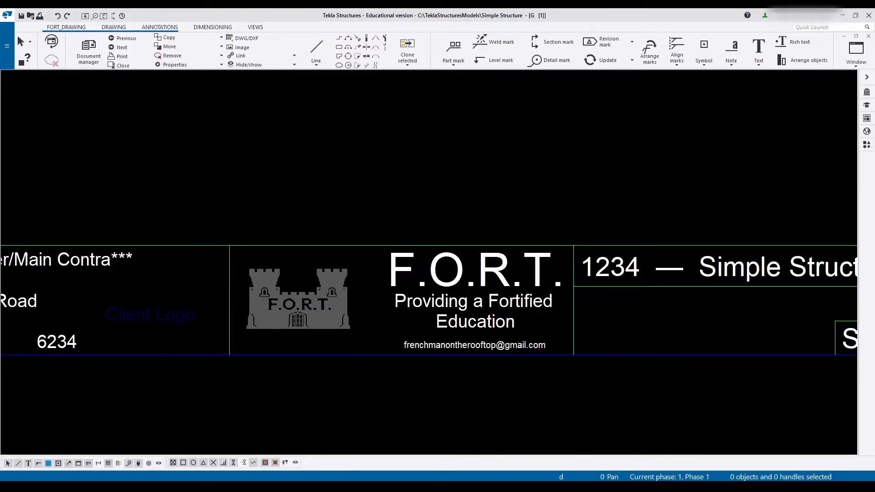
{"action": "middle_click_drag", "start_coordinate": [466, 209], "coordinate": [269, 189]}
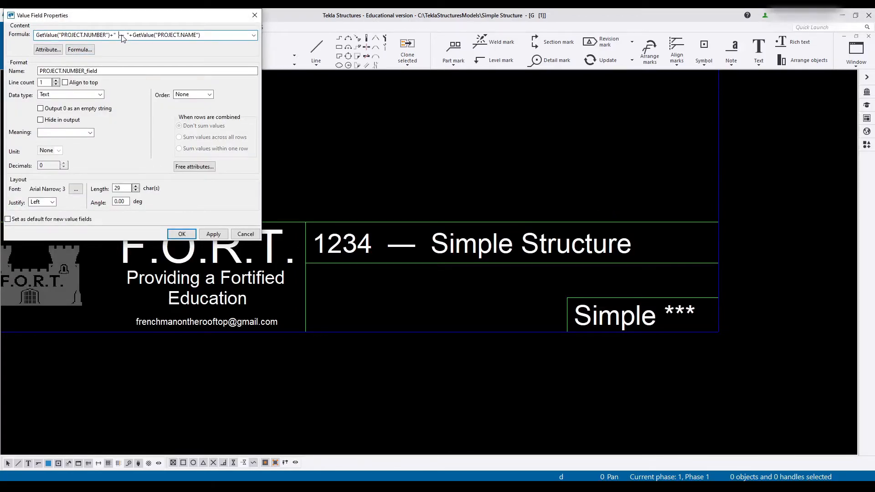
{"action": "left_click", "coordinate": [245, 234]}
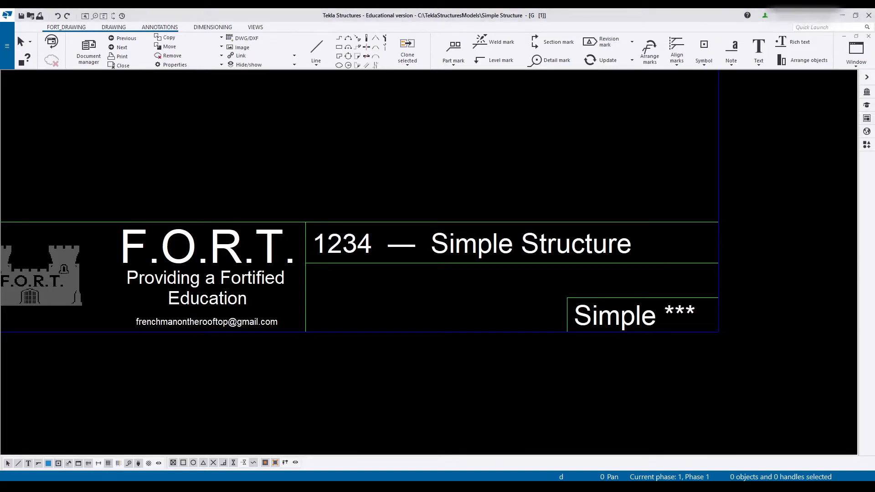
- Link the TITLE1 value field to the drawing attribute TITLE1 - Title 1, giving the formula GetValue("TITLE1")
{"action": "left_click_drag", "start_coordinate": [874, 20], "coordinate": [333, 52]}
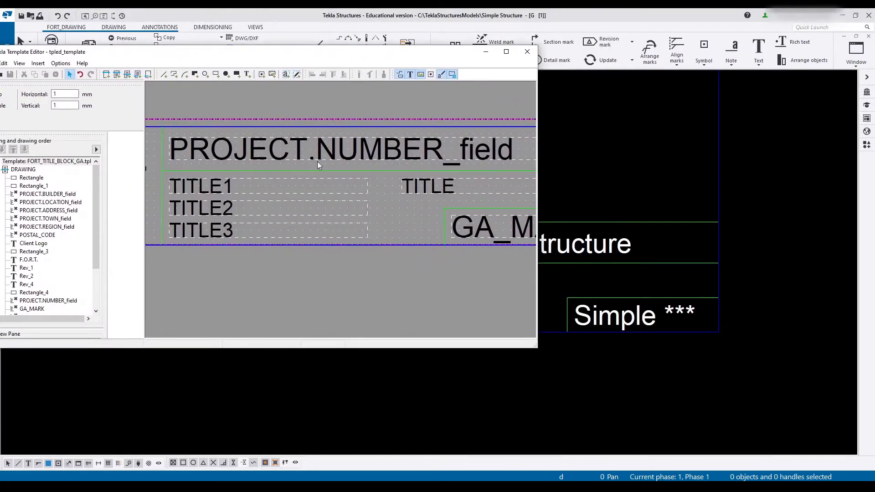
{"action": "double_click", "coordinate": [213, 189]}
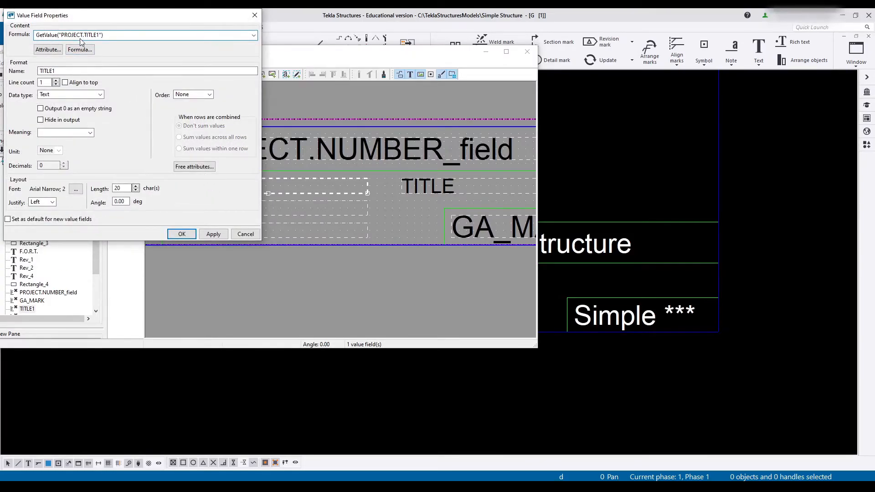
{"action": "left_click_drag", "start_coordinate": [64, 36], "coordinate": [102, 40]}
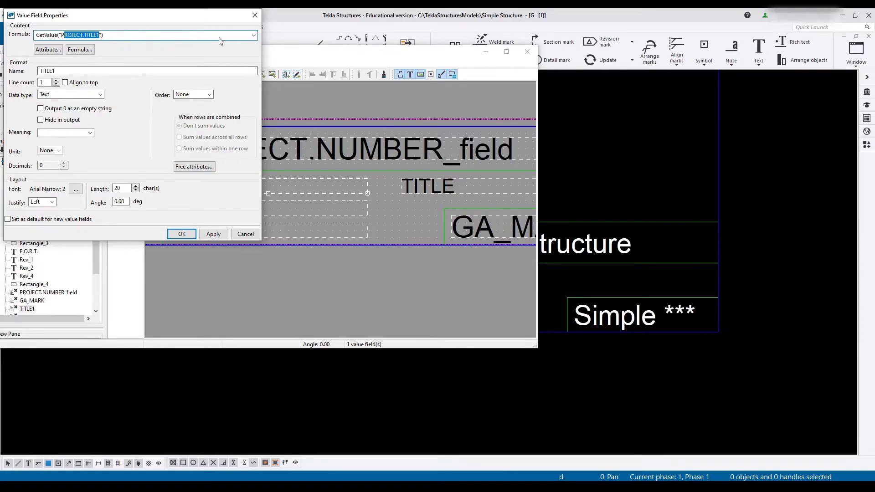
{"action": "left_click", "coordinate": [48, 49]}
{"action": "left_click_drag", "start_coordinate": [68, 20], "coordinate": [283, 37]}
{"action": "scroll", "coordinate": [290, 128], "scroll_direction": "down", "scroll_amount": 1}
{"action": "scroll", "coordinate": [303, 153], "scroll_direction": "up", "scroll_amount": 1}
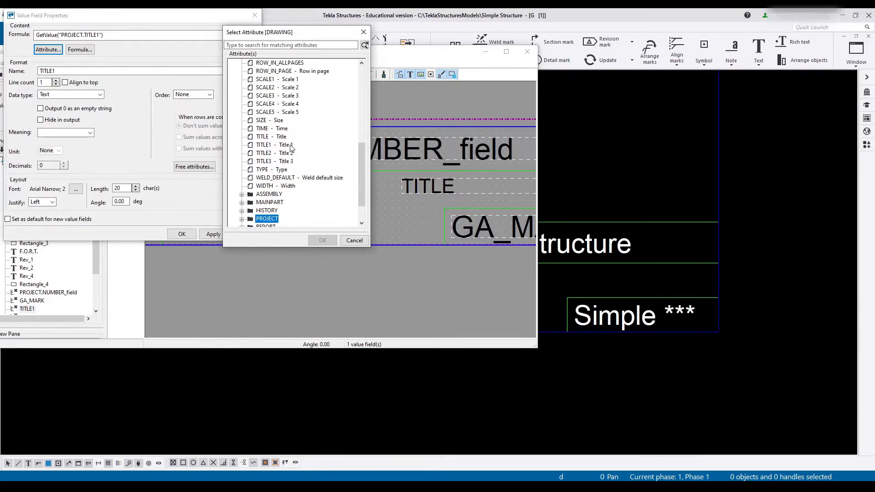
{"action": "left_click", "coordinate": [273, 145]}
{"action": "left_click", "coordinate": [323, 242]}
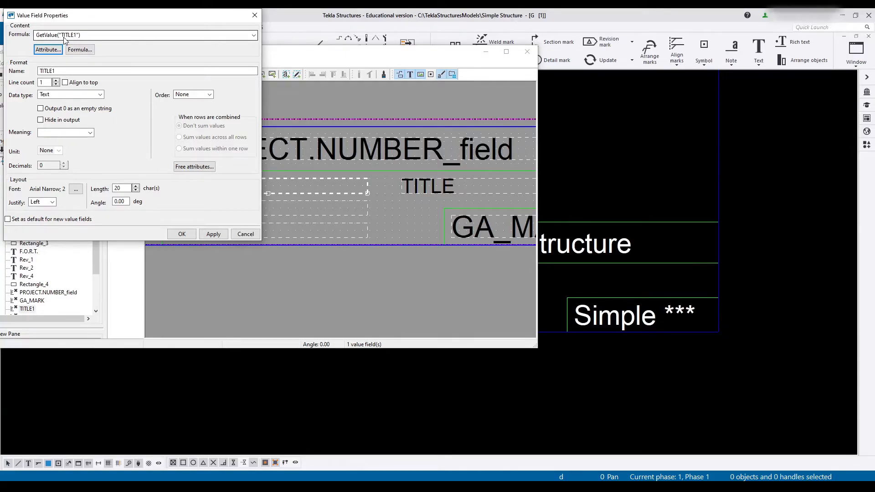
{"action": "left_click", "coordinate": [211, 236]}
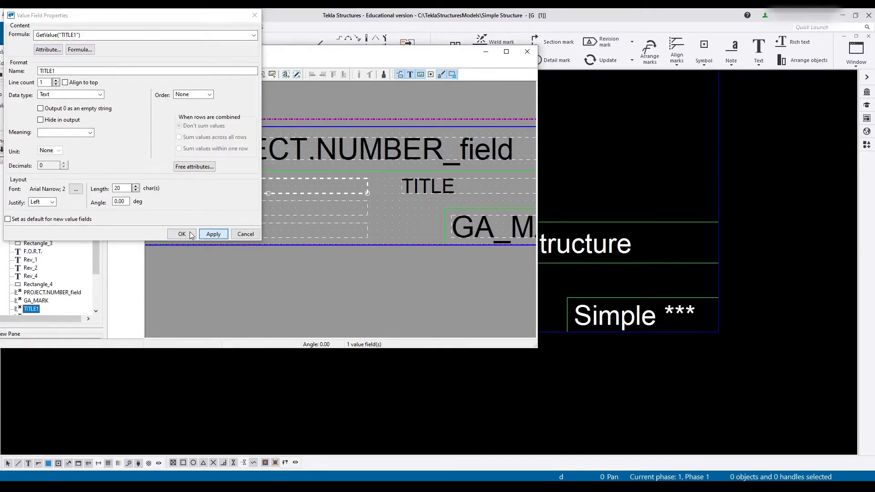
{"action": "left_click", "coordinate": [188, 233]}
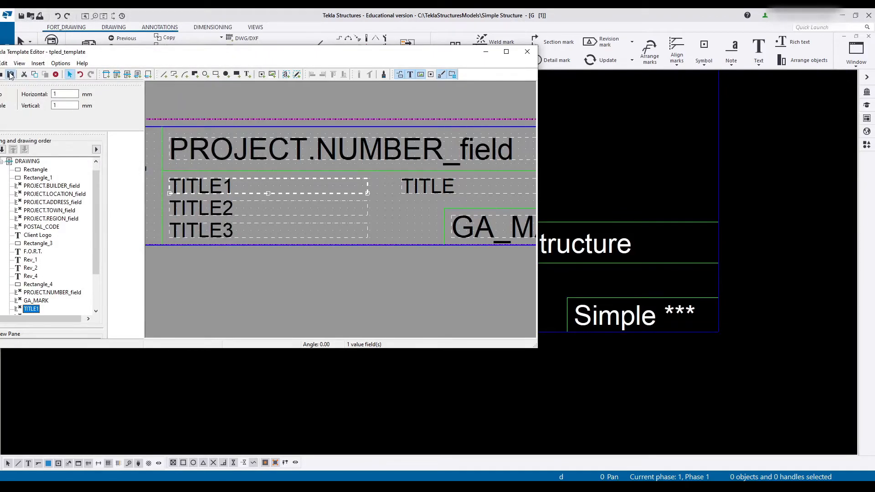
- Look at the title block in the Tekla Structures drawing, then return to the Template Editor and dismiss the template page properties
{"action": "left_click_drag", "start_coordinate": [131, 53], "coordinate": [75, 102]}
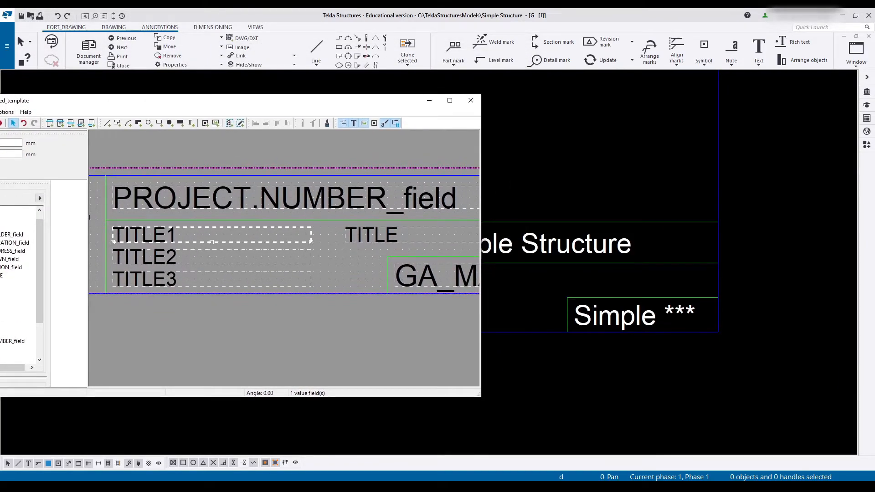
{"action": "left_click", "coordinate": [156, 17]}
{"action": "left_click", "coordinate": [95, 47]}
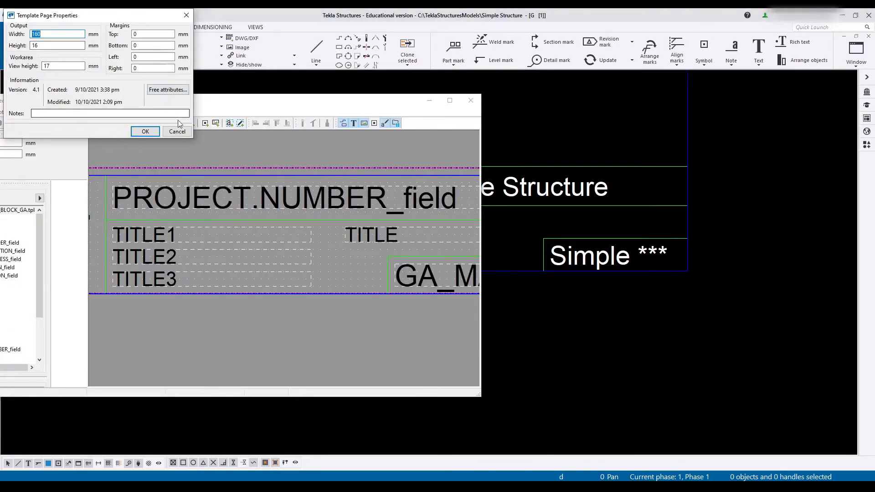
{"action": "left_click", "coordinate": [177, 137]}
- Remove the PROJECT prefix from the TITLE2 field's formula so that it reads GetValue("TITLE2")
{"action": "double_click", "coordinate": [141, 261]}
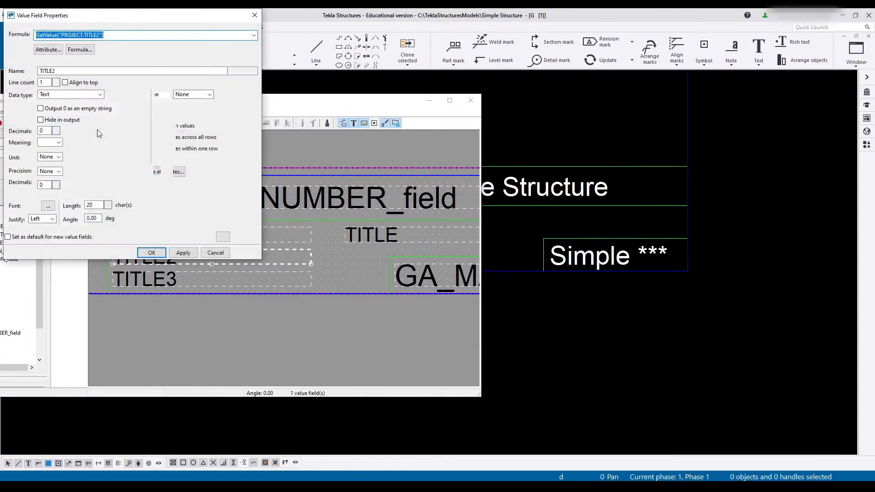
{"action": "key", "text": "Delete"}
{"action": "key", "text": "End"}
{"action": "type", "text": ")"}
{"action": "double_click", "coordinate": [70, 37]}
{"action": "left_click", "coordinate": [69, 37]}
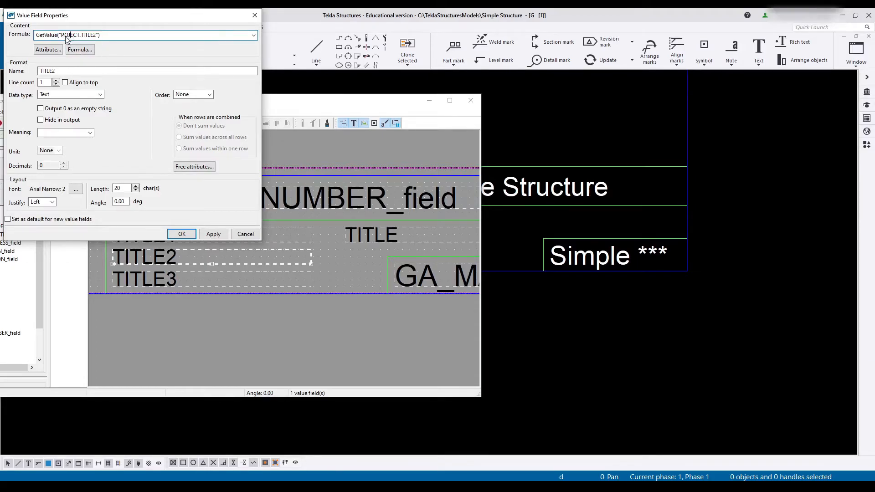
{"action": "left_click_drag", "start_coordinate": [61, 37], "coordinate": [73, 37]}
{"action": "key", "text": "Delete"}
{"action": "left_click", "coordinate": [181, 234]}
- Change the TITLE3 field's formula to GetValue("TITLE3") by removing the PROJECT prefix
{"action": "double_click", "coordinate": [166, 273]}
{"action": "left_click", "coordinate": [63, 36]}
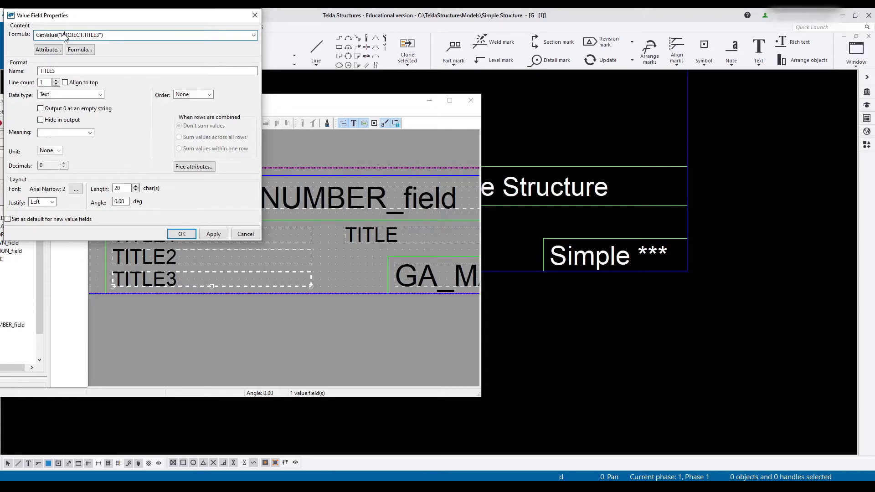
{"action": "left_click_drag", "start_coordinate": [63, 37], "coordinate": [84, 36]}
{"action": "key", "text": "Delete"}
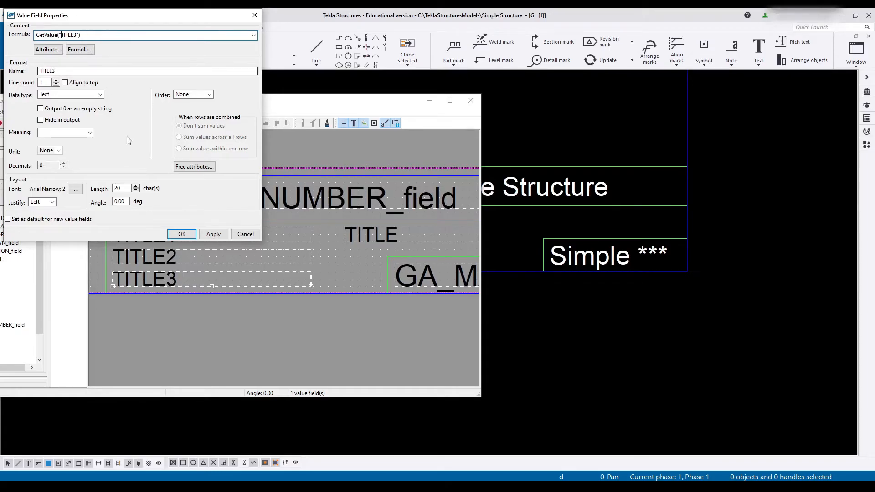
{"action": "left_click", "coordinate": [181, 233]}
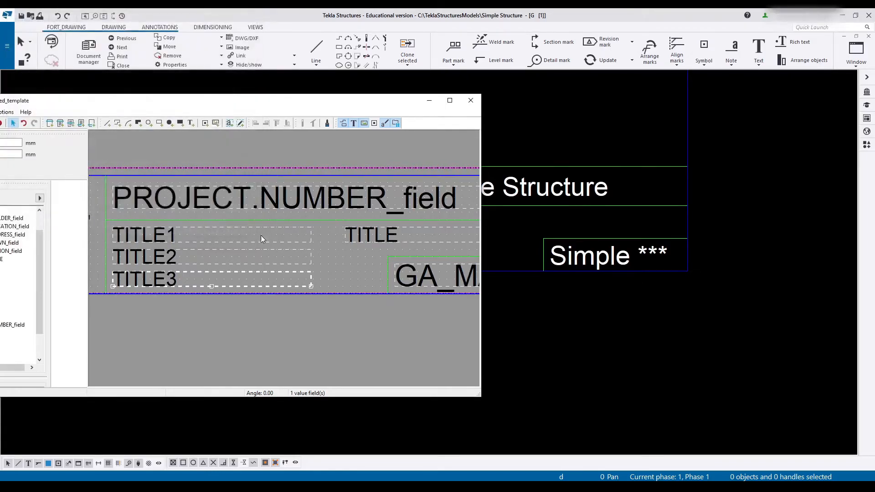
- Change the TITLE field's formula to GetValue("TITLE") by removing the PROJECT prefix
{"action": "double_click", "coordinate": [369, 234]}
{"action": "left_click_drag", "start_coordinate": [63, 36], "coordinate": [83, 37]}
{"action": "key", "text": "Delete"}
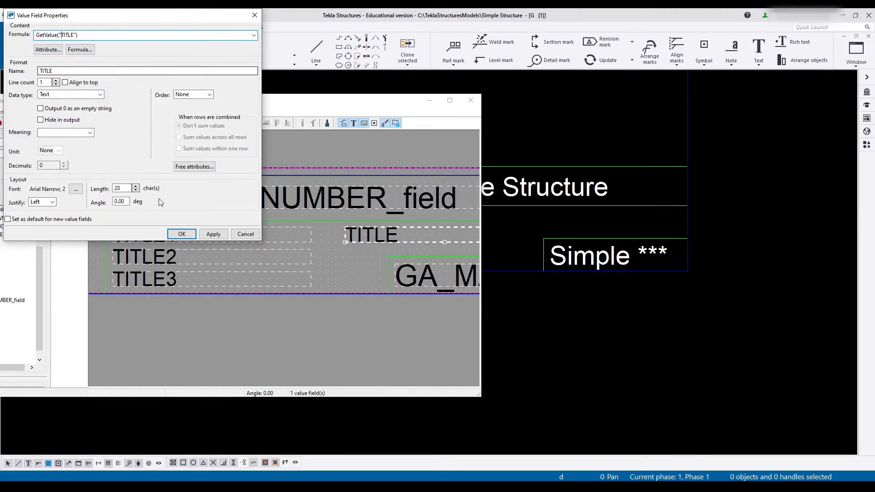
{"action": "left_click", "coordinate": [181, 234]}
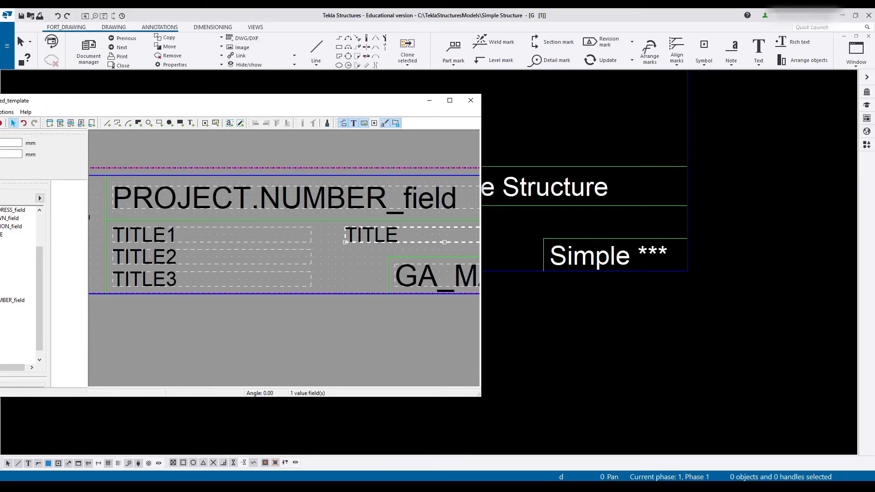
- Save the template, refresh the GA drawing and compare its title fields with the Name and Title 1 to 3 columns in the Document manager
{"action": "left_click", "coordinate": [328, 14]}
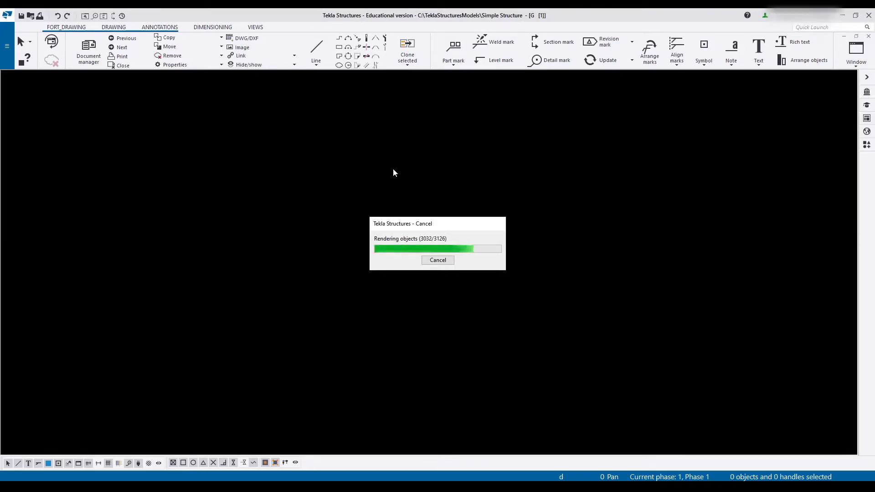
{"action": "middle_click_drag", "start_coordinate": [599, 438], "coordinate": [326, 268]}
{"action": "scroll", "coordinate": [327, 269], "scroll_direction": "up", "scroll_amount": 6}
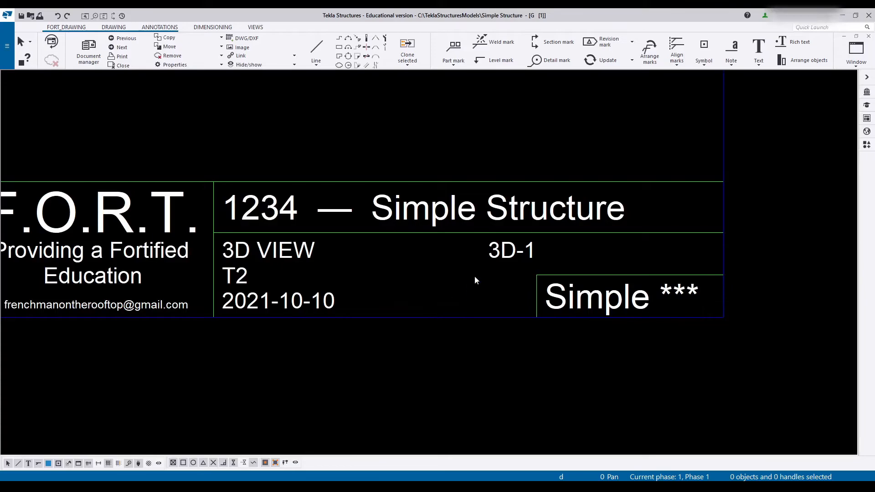
{"action": "mouse_move", "coordinate": [531, 280]}
{"action": "middle_mouse_down"}
{"action": "mouse_move", "coordinate": [410, 268]}
{"action": "mouse_move", "coordinate": [693, 247]}
{"action": "mouse_move", "coordinate": [573, 266]}
{"action": "middle_mouse_up"}
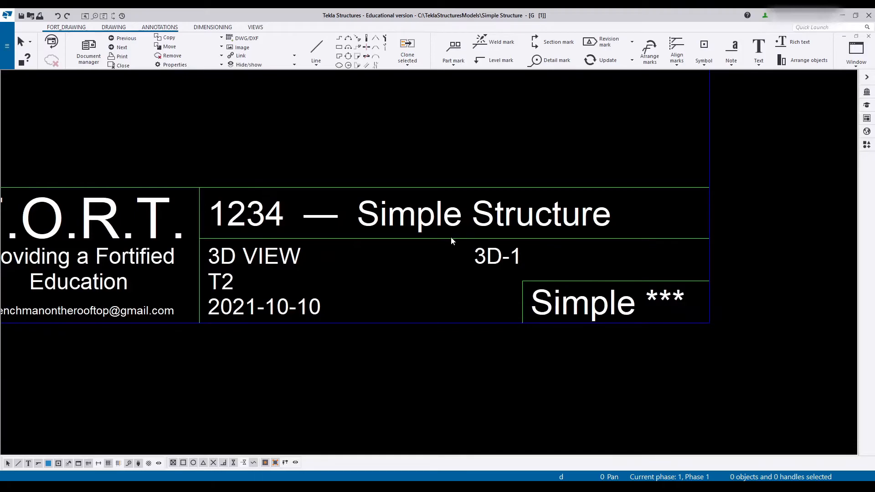
{"action": "double_click", "coordinate": [501, 253]}
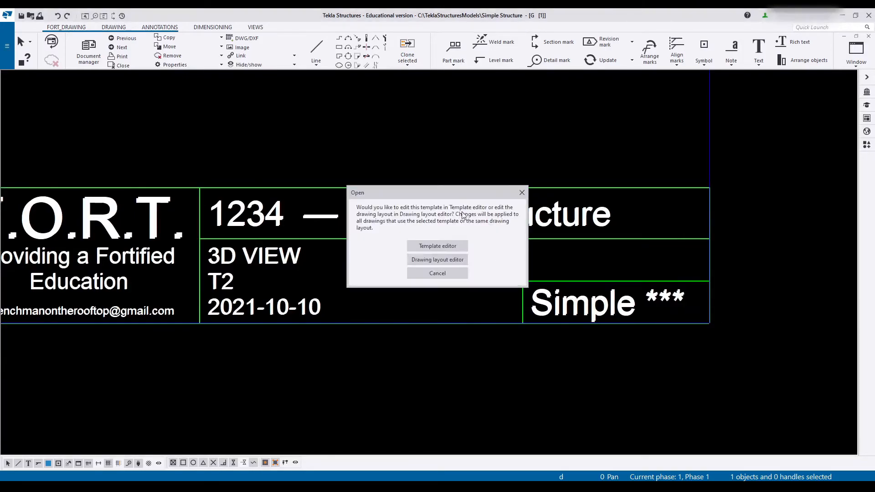
{"action": "left_click", "coordinate": [521, 193]}
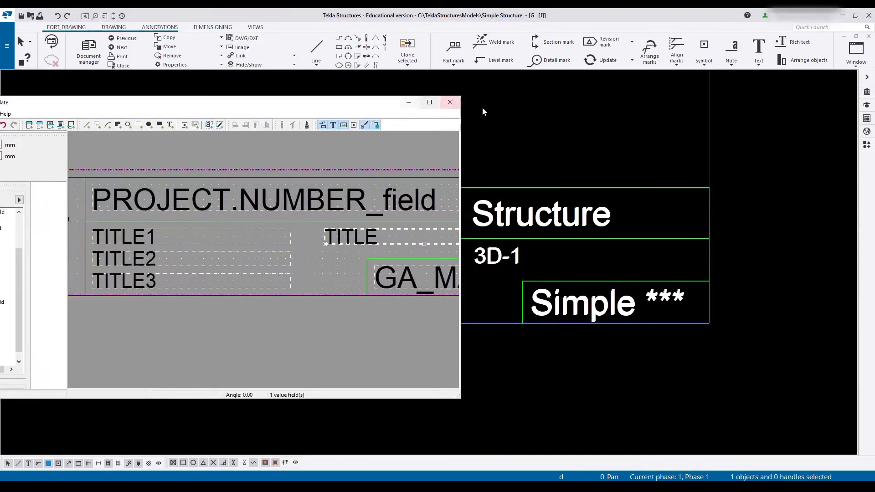
{"action": "left_click", "coordinate": [534, 142]}
{"action": "mouse_move", "coordinate": [0, 86]}
{"action": "left_mouse_down"}
{"action": "mouse_move", "coordinate": [325, 115]}
{"action": "mouse_move", "coordinate": [349, 108]}
{"action": "left_mouse_up"}
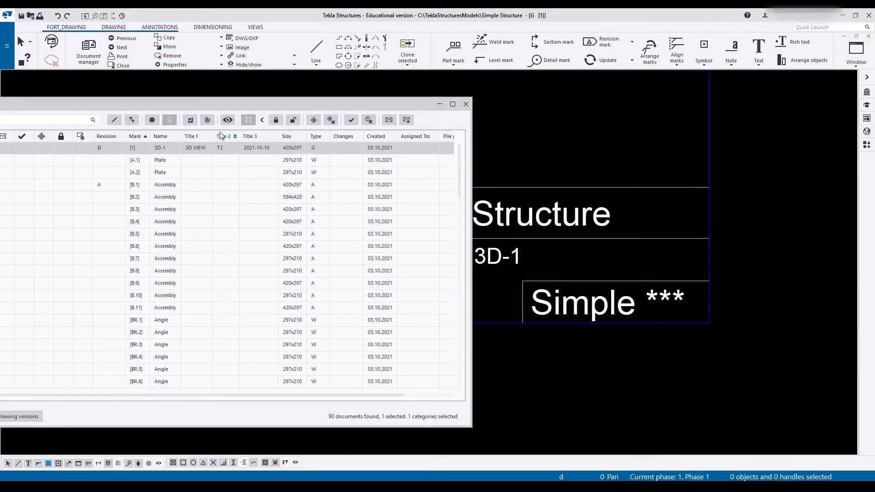
{"action": "mouse_move", "coordinate": [223, 113]}
{"action": "left_mouse_down"}
{"action": "mouse_move", "coordinate": [0, 121]}
{"action": "mouse_move", "coordinate": [0, 103]}
{"action": "mouse_move", "coordinate": [183, 52]}
{"action": "mouse_move", "coordinate": [72, 84]}
{"action": "left_mouse_up"}
- Change the GA_MARK field's formula to GetValue("NAME")+"-"+GetValue("REVISION.MARK") by removing the PROJECT prefix from NAME
{"action": "scroll", "coordinate": [237, 228], "scroll_direction": "down", "scroll_amount": 1}
{"action": "scroll", "coordinate": [424, 242], "scroll_direction": "down", "scroll_amount": 2}
{"action": "scroll", "coordinate": [457, 248], "scroll_direction": "up", "scroll_amount": 1}
{"action": "double_click", "coordinate": [458, 248]}
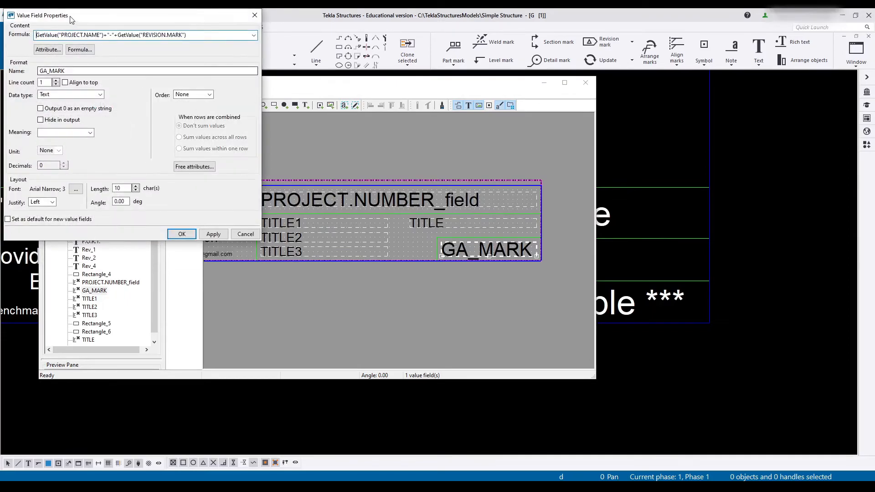
{"action": "left_click_drag", "start_coordinate": [62, 35], "coordinate": [81, 36]}
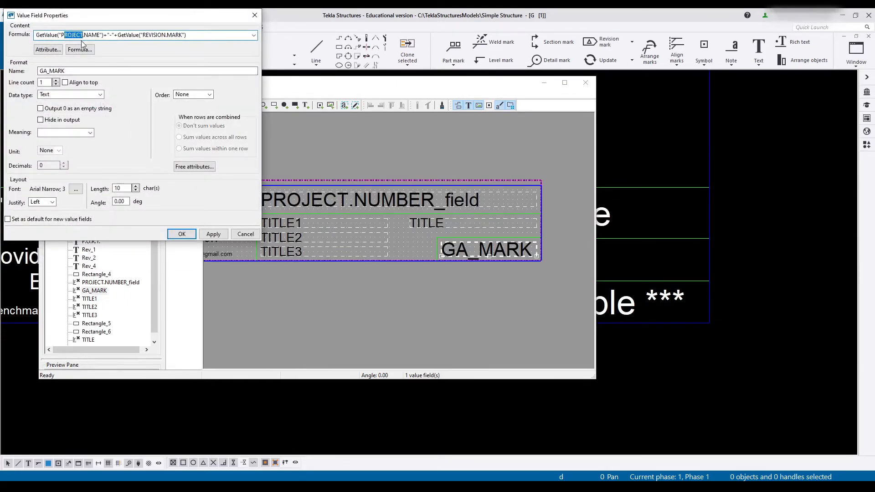
{"action": "key", "text": "Delete"}
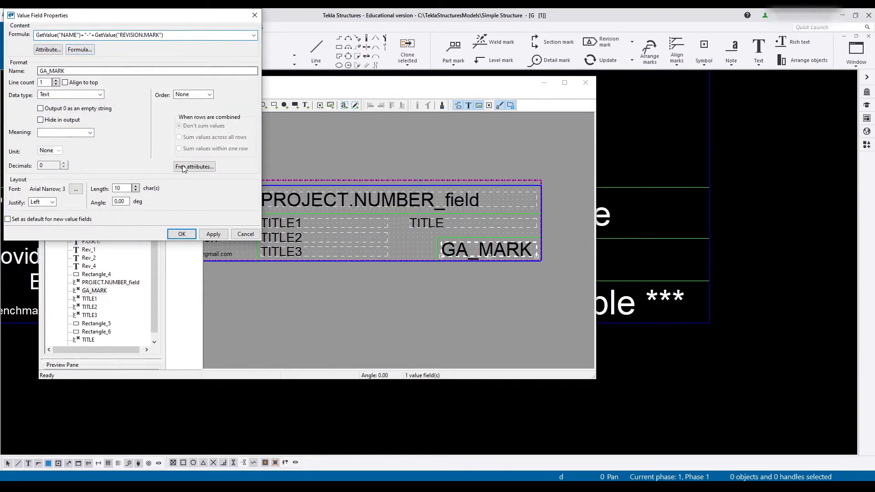
{"action": "left_click", "coordinate": [214, 235]}
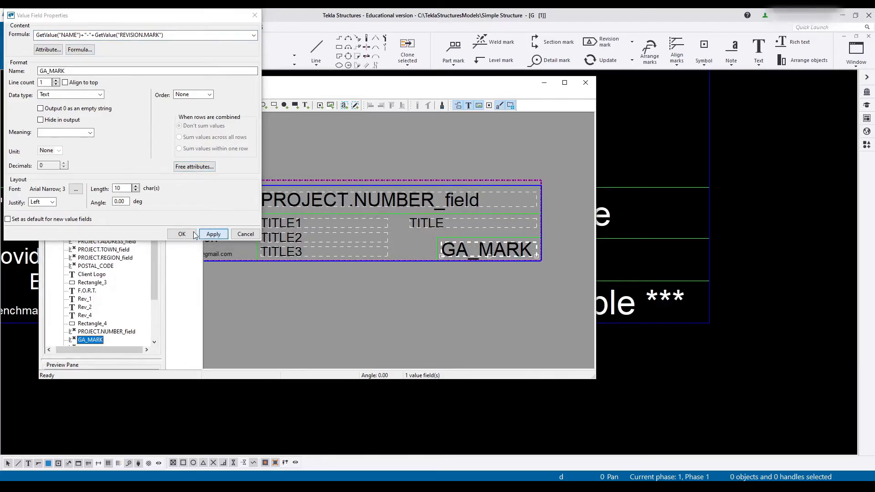
{"action": "left_click", "coordinate": [181, 235]}
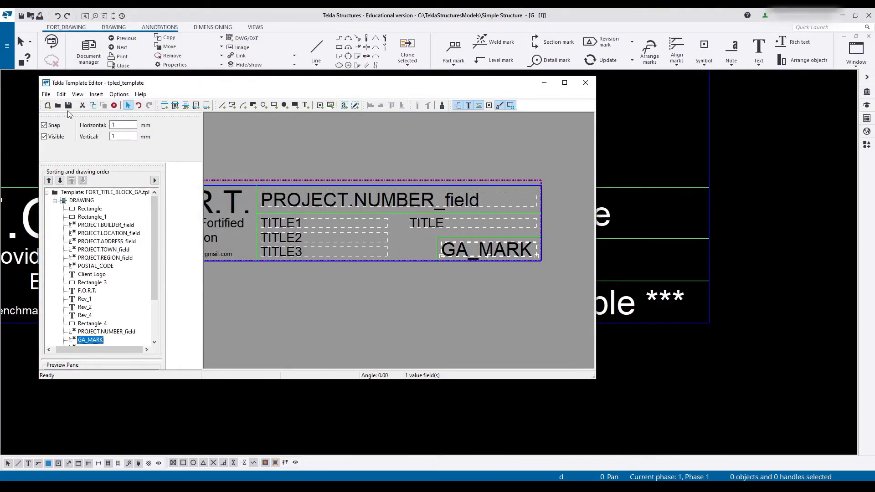
- Save the template, switch to the refreshed GA drawing and check the drawing mark and revision in the title block
{"action": "left_click_drag", "start_coordinate": [102, 85], "coordinate": [0, 92]}
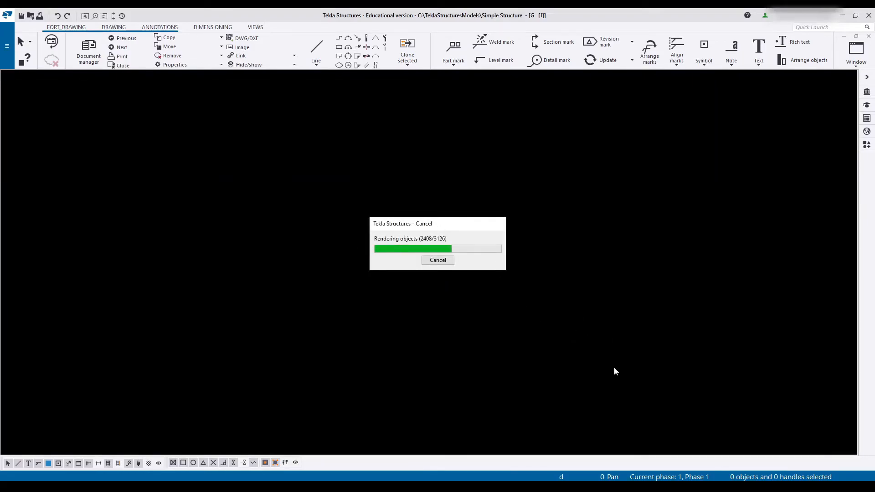
{"action": "scroll", "coordinate": [609, 383], "scroll_direction": "up", "scroll_amount": 2}
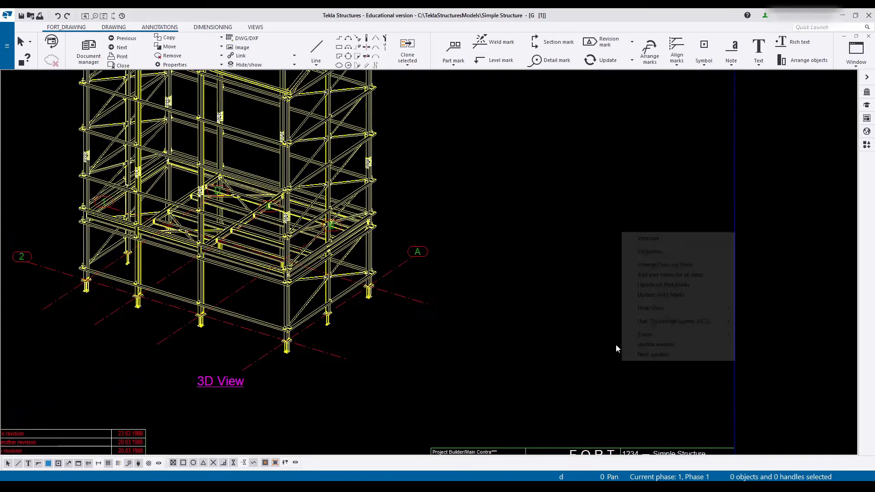
{"action": "right_click", "coordinate": [621, 360]}
{"action": "left_click", "coordinate": [518, 246]}
{"action": "left_click_drag", "start_coordinate": [553, 334], "coordinate": [334, 131]}
{"action": "middle_click_drag", "start_coordinate": [531, 322], "coordinate": [237, 110]}
{"action": "left_click", "coordinate": [425, 222]}
{"action": "scroll", "coordinate": [410, 237], "scroll_direction": "up", "scroll_amount": 8}
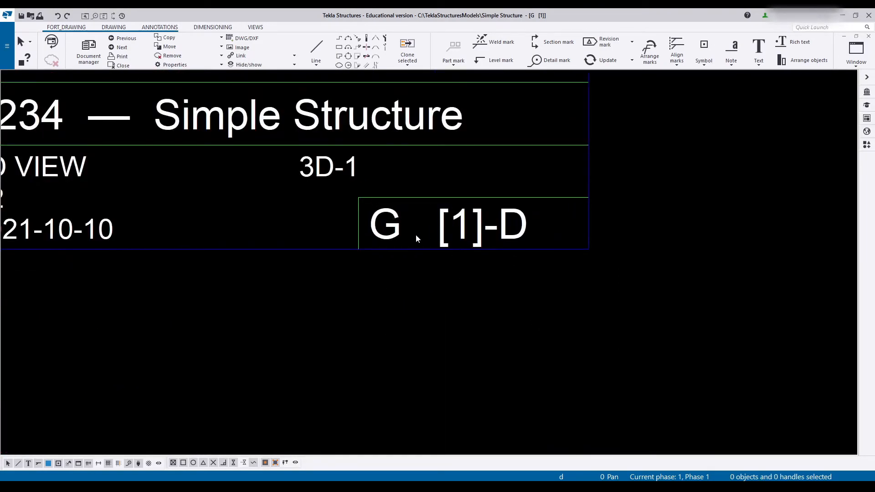
{"action": "middle_click_drag", "start_coordinate": [413, 238], "coordinate": [430, 285]}
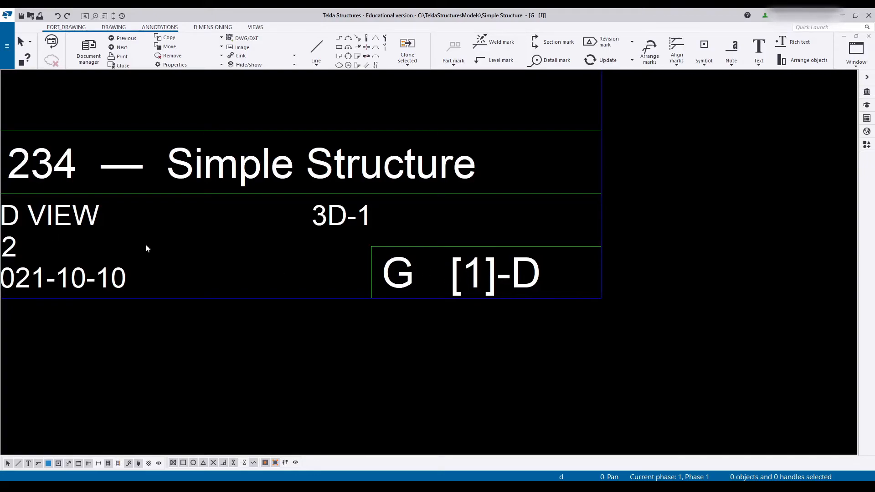
- Return to the Template Editor, check the TITLE field's formula without changing it, and delete the field
{"action": "left_click_drag", "start_coordinate": [0, 105], "coordinate": [320, 155]}
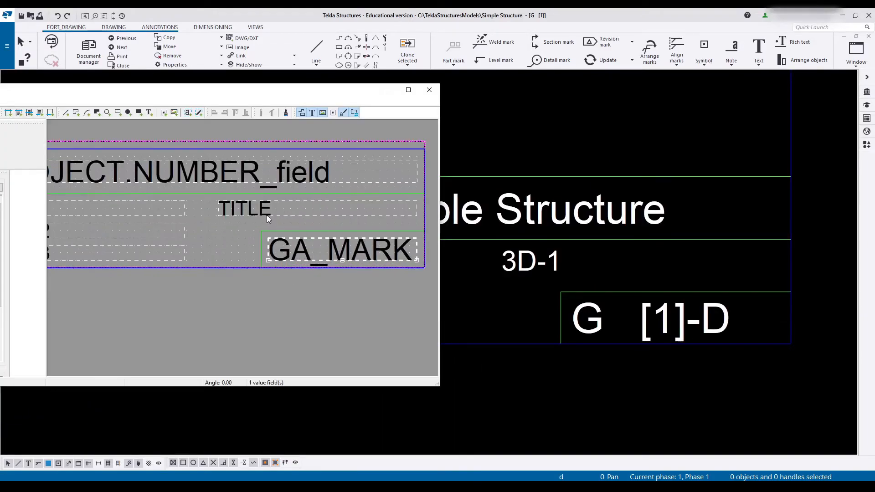
{"action": "double_click", "coordinate": [255, 216]}
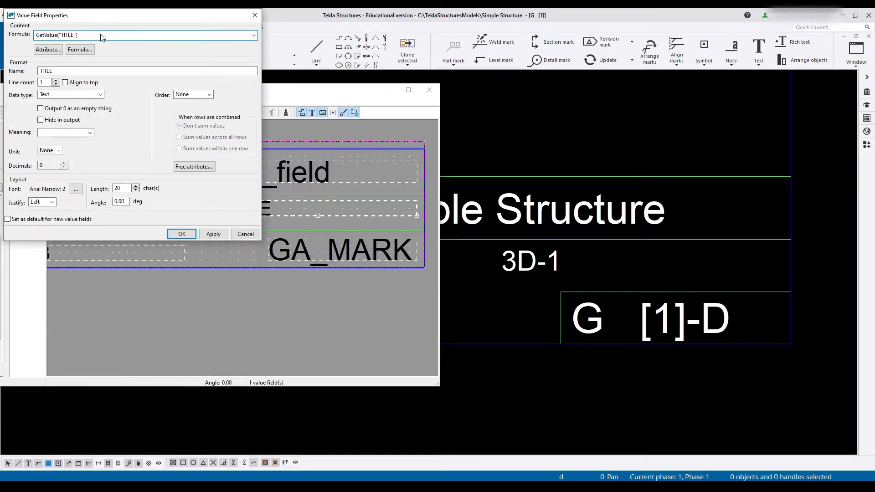
{"action": "left_click", "coordinate": [101, 36]}
{"action": "key", "text": "ctrl+c"}
{"action": "left_click", "coordinate": [246, 235]}
{"action": "key", "text": "Delete"}
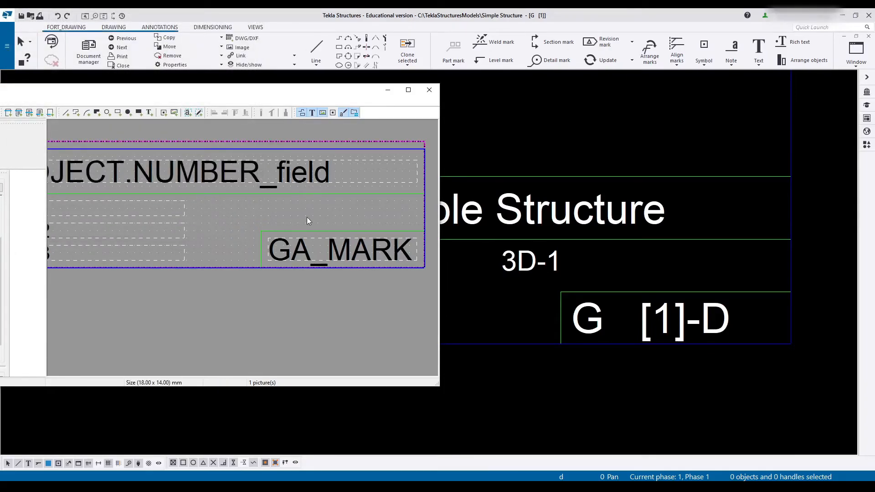
- Change the GA_MARK field's formula to GetValue("TITLE")+"-"+GetValue("REVISION.MARK")
{"action": "double_click", "coordinate": [314, 251]}
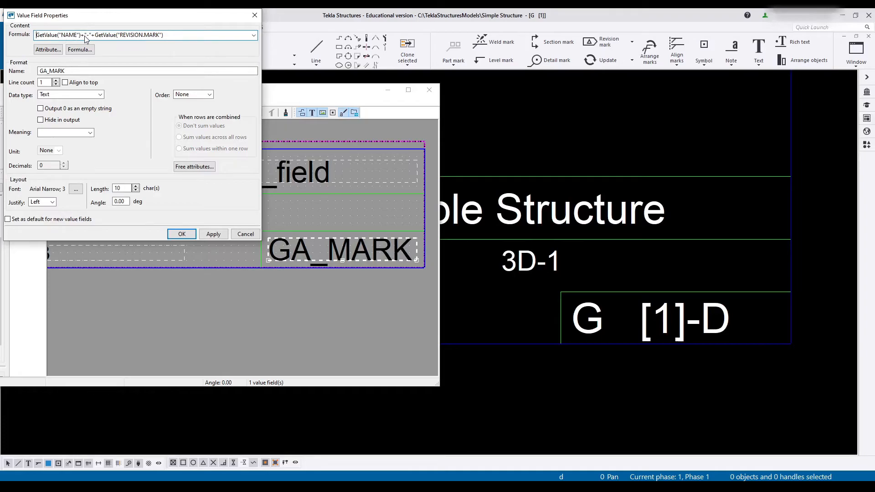
{"action": "left_click_drag", "start_coordinate": [82, 36], "coordinate": [33, 32]}
{"action": "key", "text": "ctrl+v"}
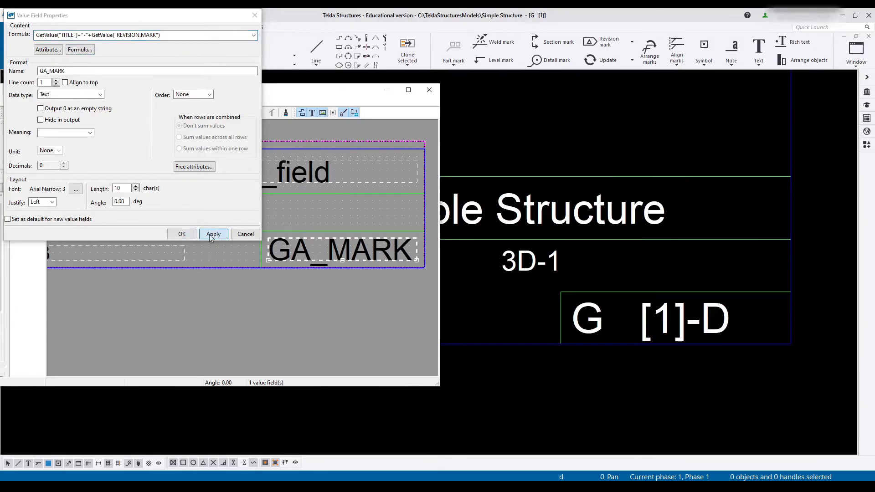
{"action": "left_click", "coordinate": [181, 234]}
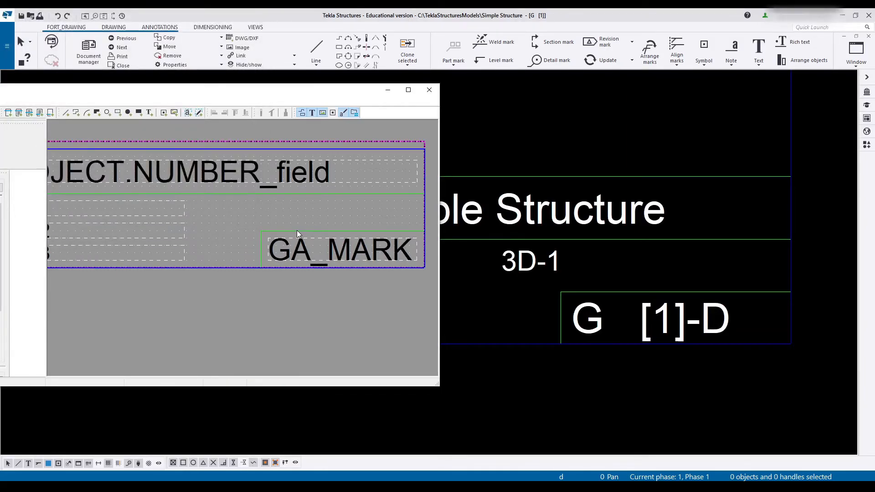
- Remove the green lines framing the GA_MARK field and set the field's justification to Right
{"action": "left_click", "coordinate": [316, 279]}
{"action": "left_click", "coordinate": [326, 260]}
{"action": "double_click", "coordinate": [360, 252]}
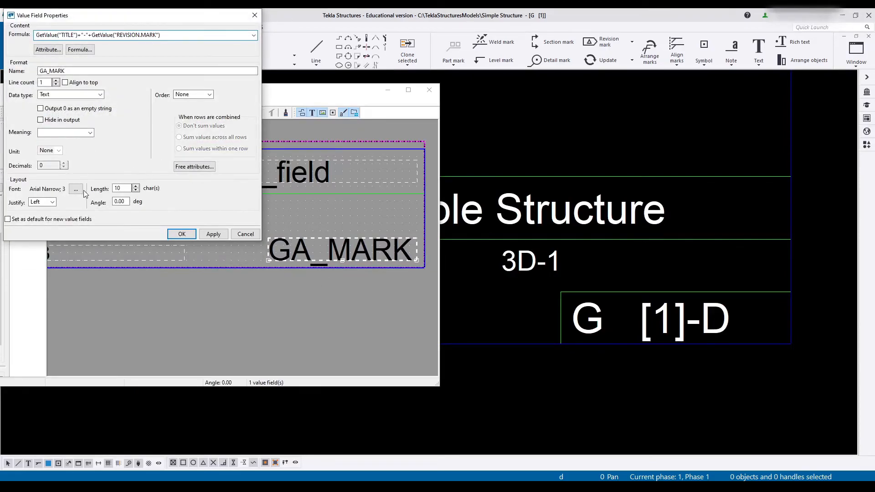
{"action": "left_click", "coordinate": [45, 201]}
{"action": "left_click", "coordinate": [41, 226]}
{"action": "left_click", "coordinate": [220, 236]}
{"action": "left_click", "coordinate": [183, 235]}
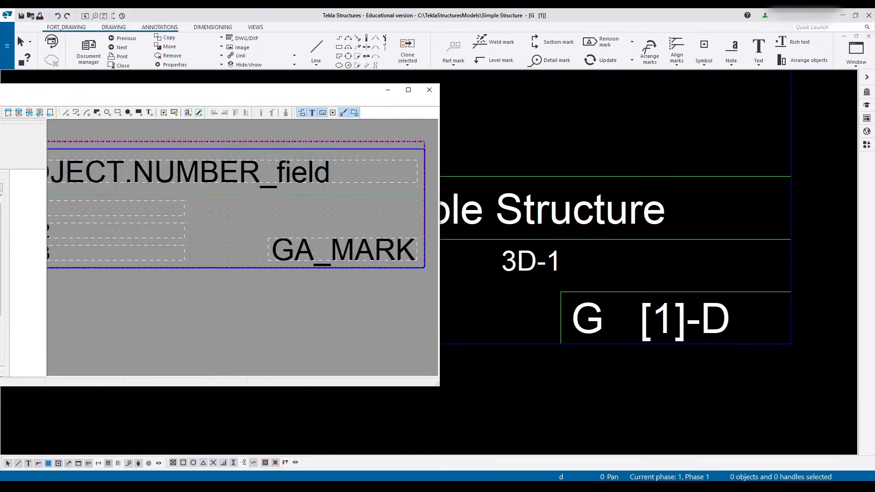
- Switch to the GA drawing and check the drawing mark and the title lines in its title block
{"action": "left_click", "coordinate": [567, 102]}
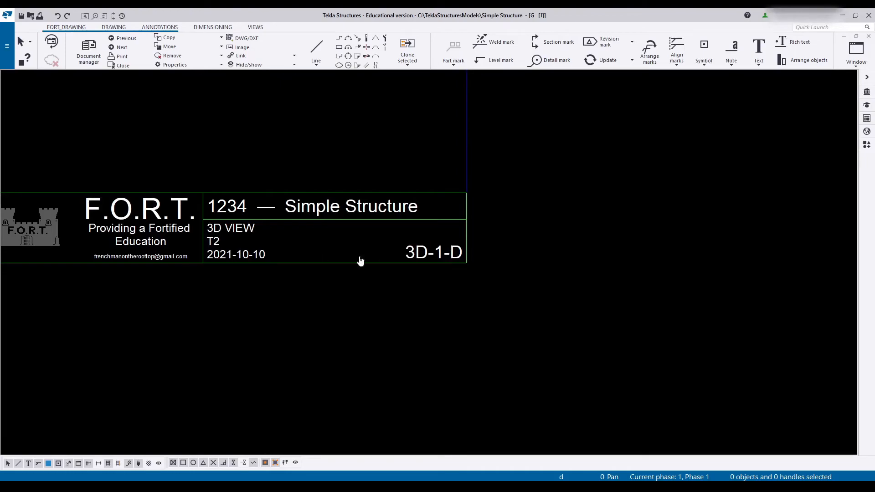
{"action": "middle_click_drag", "start_coordinate": [420, 248], "coordinate": [285, 273]}
{"action": "scroll", "coordinate": [280, 271], "scroll_direction": "up", "scroll_amount": 4}
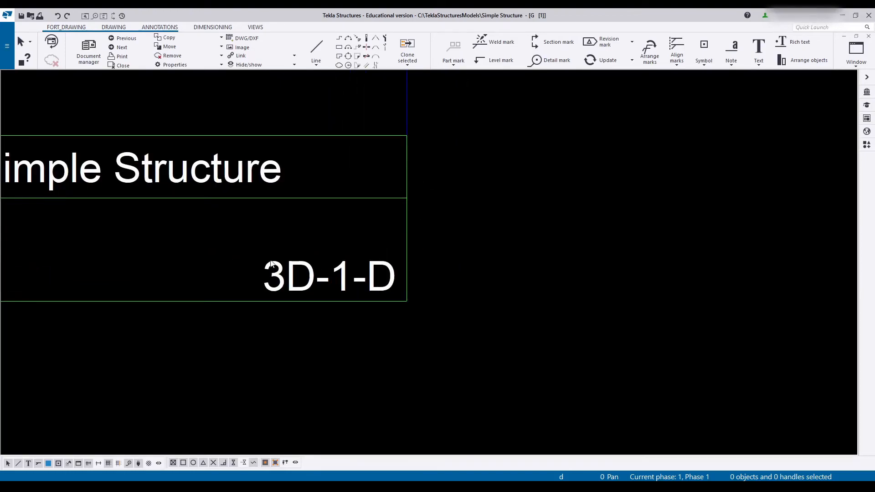
{"action": "scroll", "coordinate": [292, 255], "scroll_direction": "down", "scroll_amount": 10}
{"action": "scroll", "coordinate": [91, 255], "scroll_direction": "up", "scroll_amount": 5}
{"action": "middle_click_drag", "start_coordinate": [96, 139], "coordinate": [305, 143]}
- Examine the revision table and its placement relative to the title block on the GA drawing
{"action": "key", "text": "alt+Tab"}
{"action": "scroll", "coordinate": [239, 265], "scroll_direction": "up", "scroll_amount": 1}
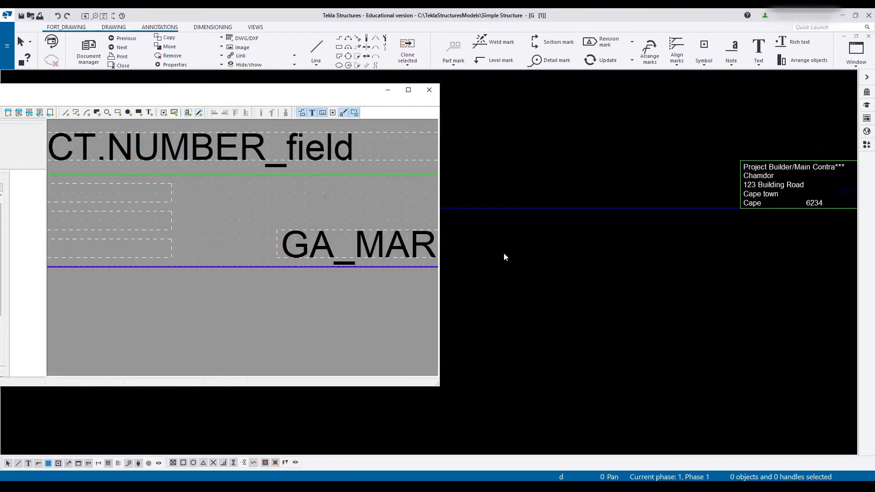
{"action": "left_click", "coordinate": [504, 256]}
{"action": "middle_click_drag", "start_coordinate": [276, 232], "coordinate": [593, 367]}
{"action": "scroll", "coordinate": [566, 362], "scroll_direction": "down", "scroll_amount": 1}
{"action": "scroll", "coordinate": [367, 330], "scroll_direction": "up", "scroll_amount": 3}
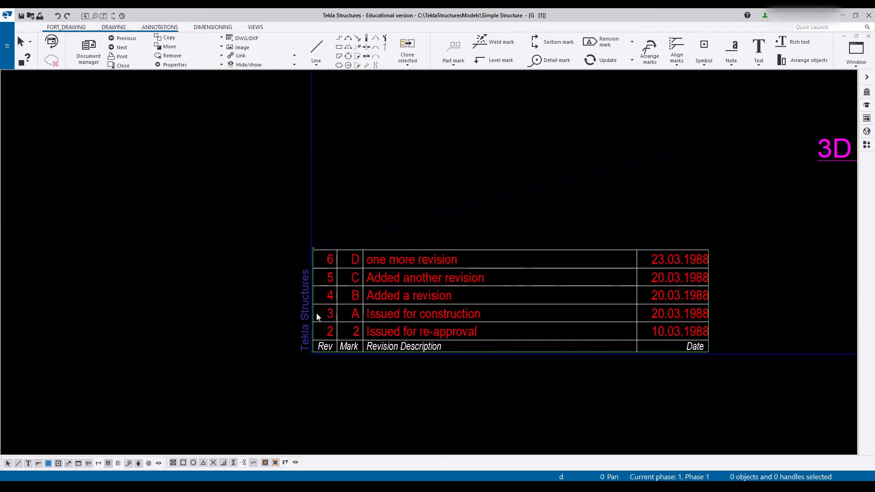
{"action": "scroll", "coordinate": [319, 315], "scroll_direction": "down", "scroll_amount": 3}
{"action": "mouse_move", "coordinate": [767, 349]}
{"action": "middle_mouse_down"}
{"action": "mouse_move", "coordinate": [152, 306]}
{"action": "mouse_move", "coordinate": [536, 302]}
{"action": "middle_mouse_up"}
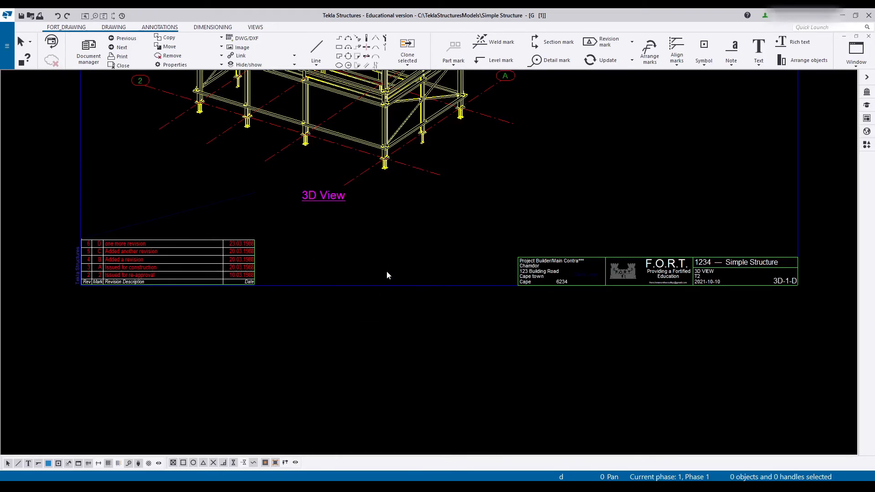
{"action": "mouse_move", "coordinate": [383, 283]}
{"action": "middle_mouse_down"}
{"action": "mouse_move", "coordinate": [562, 302]}
{"action": "mouse_move", "coordinate": [555, 308]}
{"action": "middle_mouse_up"}
{"action": "middle_click_drag", "start_coordinate": [500, 283], "coordinate": [296, 252]}
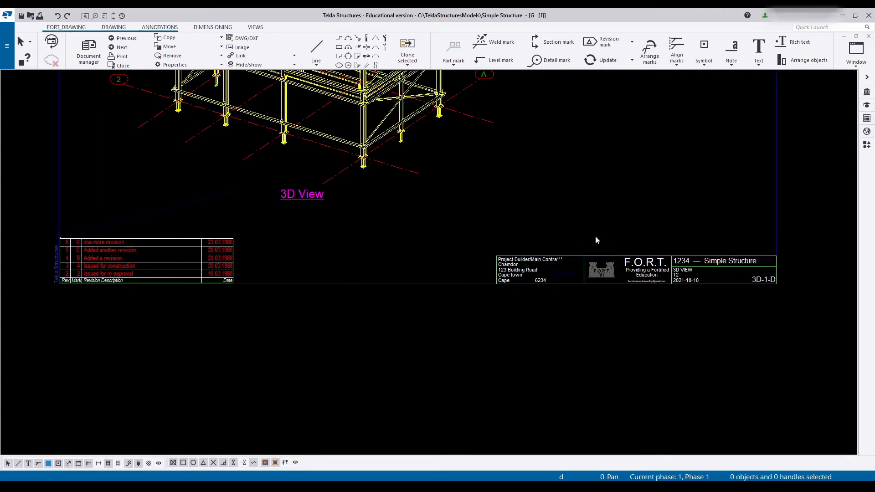
{"action": "middle_click_drag", "start_coordinate": [457, 263], "coordinate": [472, 329]}
- Open the drawing's revision table in the Template Editor, save it as FORT_REVISION.tpl in the TeklaStructures\FORT Template folder and close the editor
{"action": "double_click", "coordinate": [109, 297]}
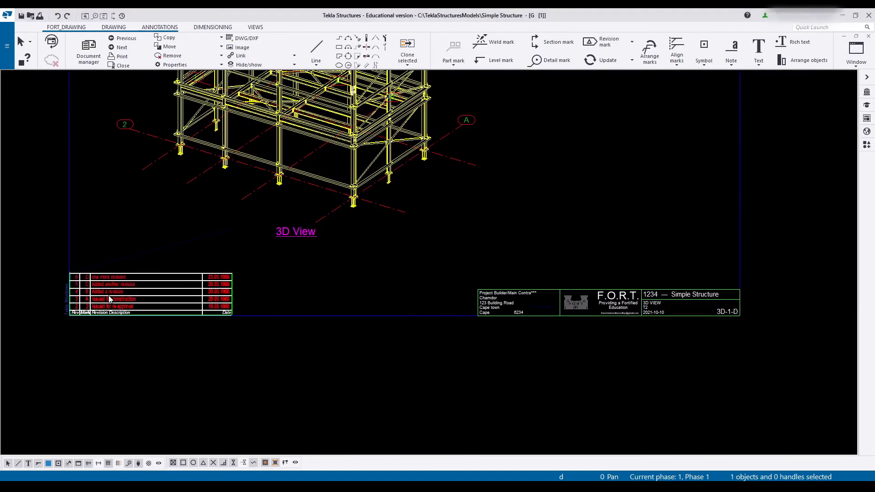
{"action": "left_click", "coordinate": [420, 242]}
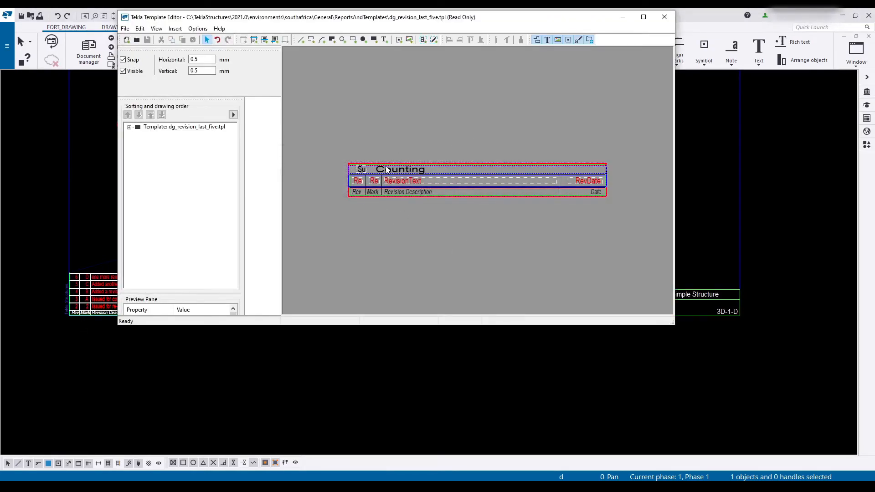
{"action": "left_click", "coordinate": [125, 28]}
{"action": "left_click", "coordinate": [142, 83]}
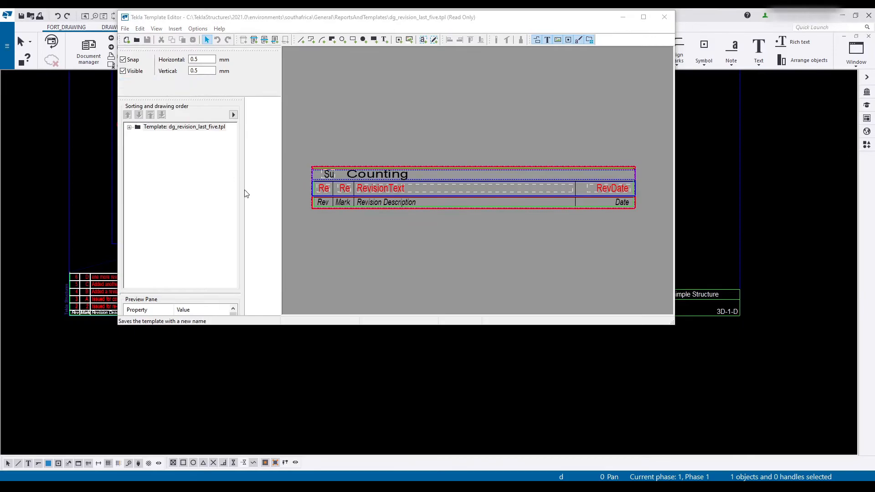
{"action": "left_click", "coordinate": [373, 95]}
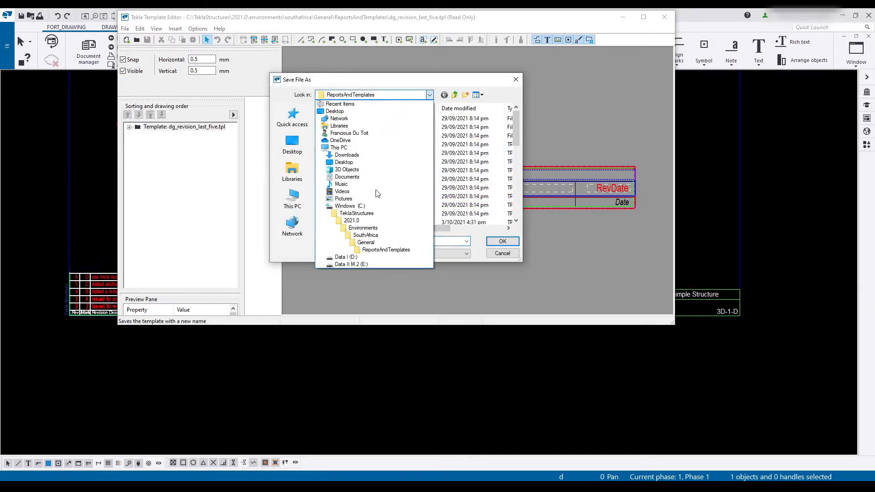
{"action": "left_click", "coordinate": [356, 212]}
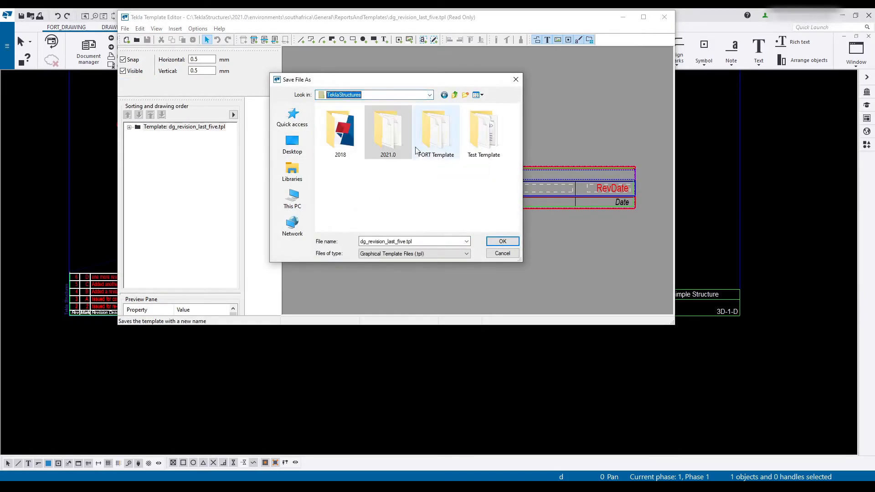
{"action": "double_click", "coordinate": [448, 135]}
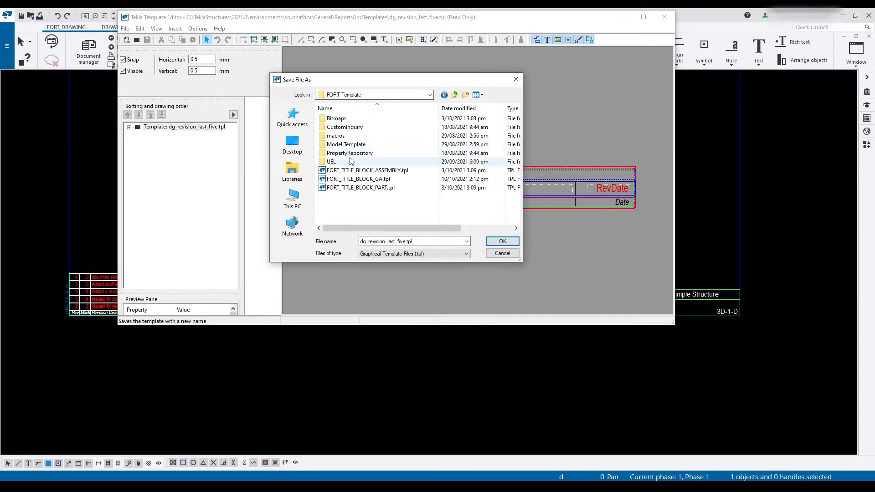
{"action": "double_click", "coordinate": [378, 241]}
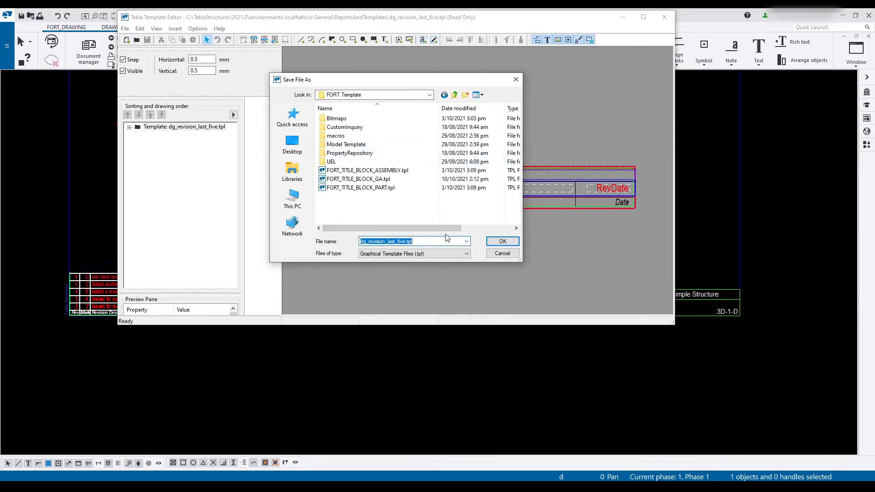
{"action": "left_click_drag", "start_coordinate": [367, 242], "coordinate": [360, 242]}
{"action": "type", "text": "FORT"}
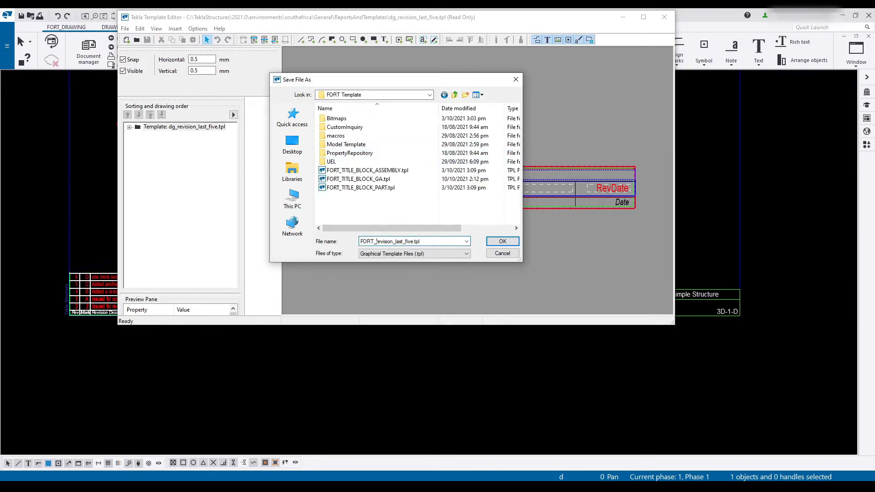
{"action": "left_click", "coordinate": [509, 242]}
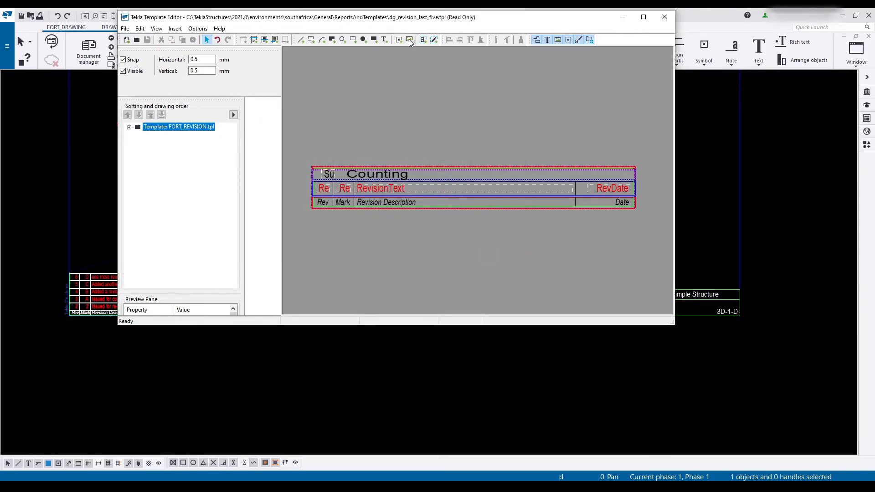
{"action": "left_click", "coordinate": [664, 17]}
- Open the drawing in the Layout editor and delete the dg_revision_last_five and dg_reserve_space_for_five_revisions tables
{"action": "left_click", "coordinate": [645, 203]}
{"action": "mouse_move", "coordinate": [594, 232]}
{"action": "middle_mouse_down"}
{"action": "mouse_move", "coordinate": [581, 254]}
{"action": "mouse_move", "coordinate": [586, 288]}
{"action": "middle_mouse_up"}
{"action": "double_click", "coordinate": [564, 366]}
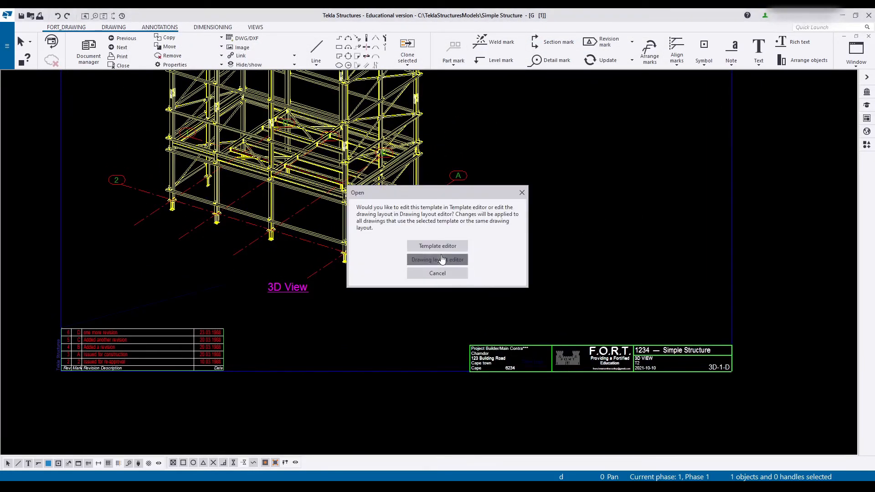
{"action": "left_click", "coordinate": [431, 274]}
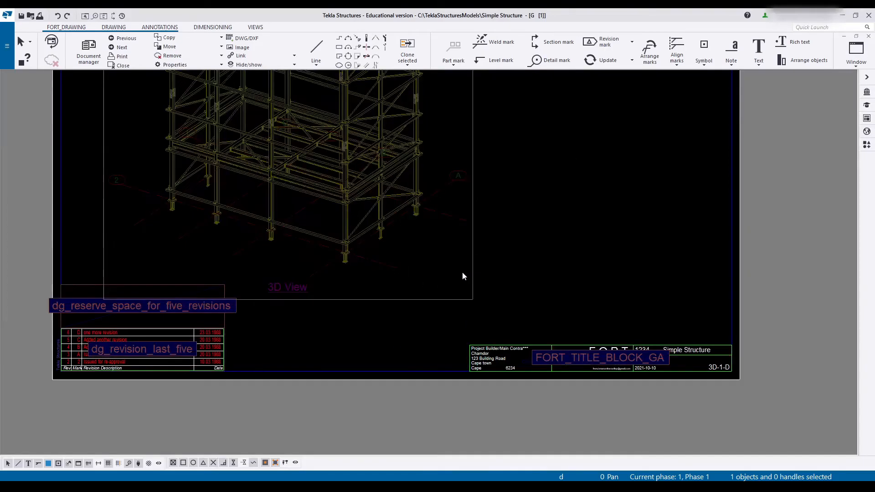
{"action": "left_click", "coordinate": [260, 315]}
{"action": "key", "text": "Delete"}
{"action": "left_click", "coordinate": [245, 291]}
{"action": "key", "text": "Delete"}
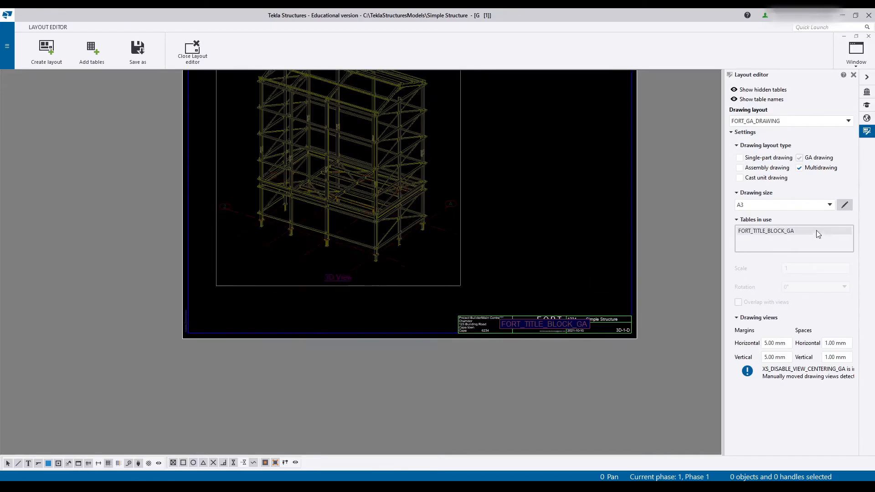
- Add the FORT_REVISION table to the layout at the lower-left corner of the drawing frame
{"action": "left_click", "coordinate": [98, 51]}
{"action": "left_click", "coordinate": [76, 104]}
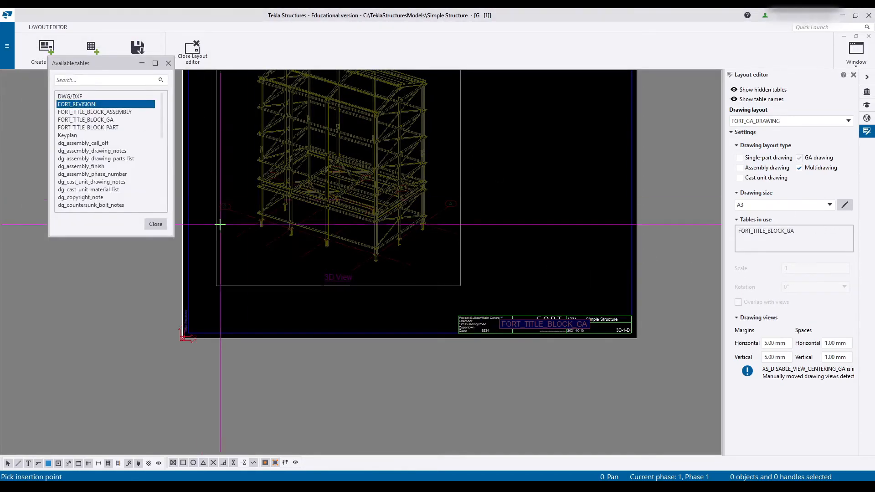
{"action": "left_click", "coordinate": [185, 333]}
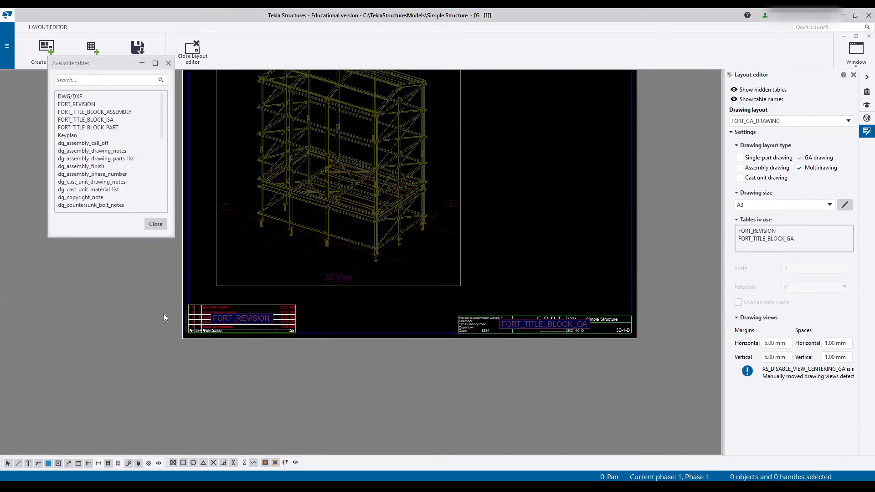
{"action": "left_click", "coordinate": [155, 224]}
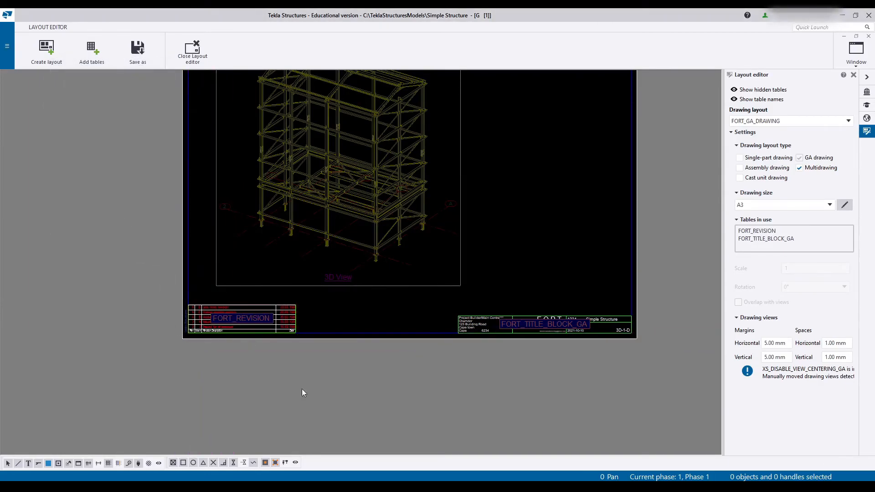
- Examine the left edge of the FORT_TITLE_BLOCK_GA table in the layout and return to its template in the Template Editor
{"action": "scroll", "coordinate": [434, 388], "scroll_direction": "up", "scroll_amount": 1}
{"action": "mouse_move", "coordinate": [483, 314]}
{"action": "middle_mouse_down"}
{"action": "mouse_move", "coordinate": [460, 355]}
{"action": "mouse_move", "coordinate": [460, 394]}
{"action": "middle_mouse_up"}
{"action": "right_click", "coordinate": [461, 394]}
{"action": "left_click", "coordinate": [517, 306]}
{"action": "middle_click_drag", "start_coordinate": [477, 309], "coordinate": [437, 41]}
{"action": "scroll", "coordinate": [299, 301], "scroll_direction": "up", "scroll_amount": 1}
{"action": "middle_click_drag", "start_coordinate": [339, 267], "coordinate": [434, 360]}
{"action": "scroll", "coordinate": [435, 360], "scroll_direction": "down", "scroll_amount": 1}
{"action": "scroll", "coordinate": [436, 334], "scroll_direction": "up", "scroll_amount": 8}
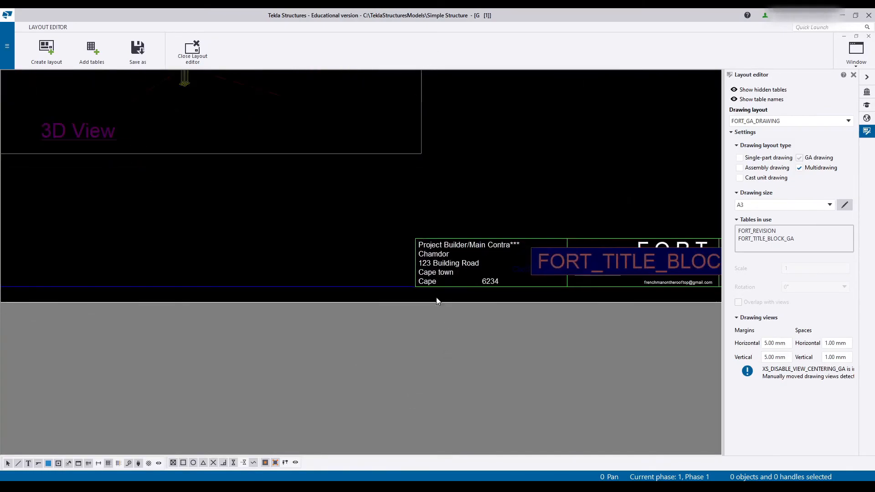
{"action": "left_click", "coordinate": [413, 246]}
{"action": "left_click", "coordinate": [493, 215]}
{"action": "left_click", "coordinate": [459, 439]}
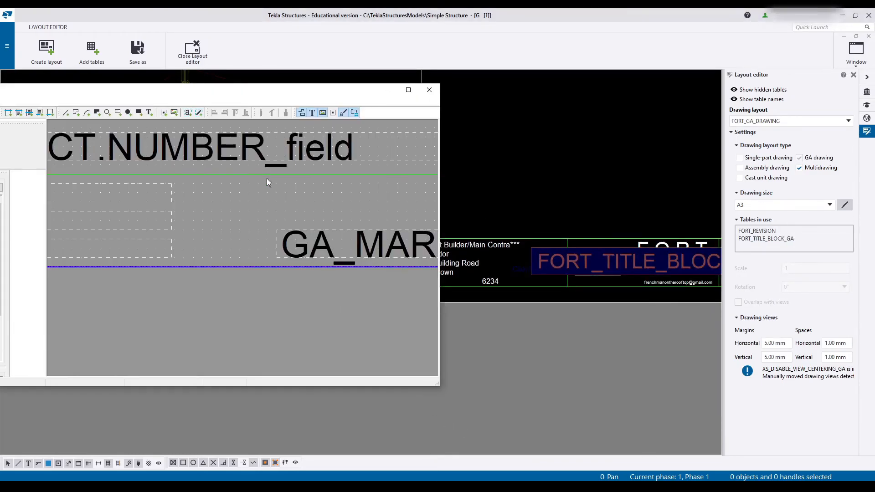
- Check the width and height of the green rectangle around the project builder details and client logo without changing them
{"action": "scroll", "coordinate": [266, 171], "scroll_direction": "down", "scroll_amount": 4}
{"action": "middle_click_drag", "start_coordinate": [278, 206], "coordinate": [378, 221]}
{"action": "scroll", "coordinate": [97, 223], "scroll_direction": "up", "scroll_amount": 4}
{"action": "middle_click_drag", "start_coordinate": [209, 214], "coordinate": [334, 218]}
{"action": "middle_click_drag", "start_coordinate": [213, 272], "coordinate": [383, 267]}
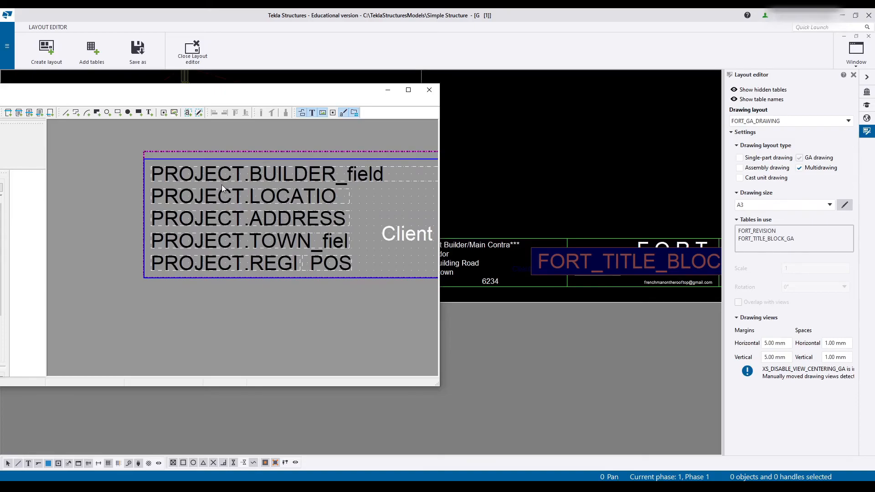
{"action": "middle_click_drag", "start_coordinate": [221, 184], "coordinate": [32, 186]}
{"action": "double_click", "coordinate": [301, 177]}
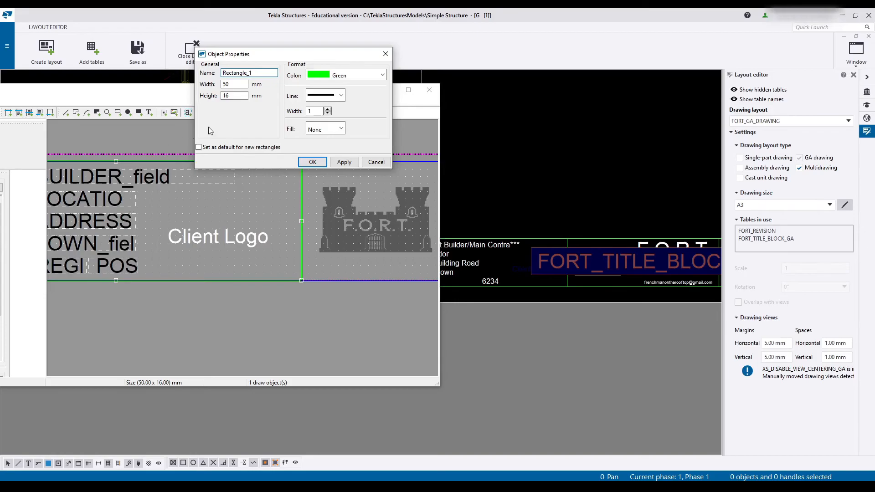
{"action": "left_click", "coordinate": [376, 162]}
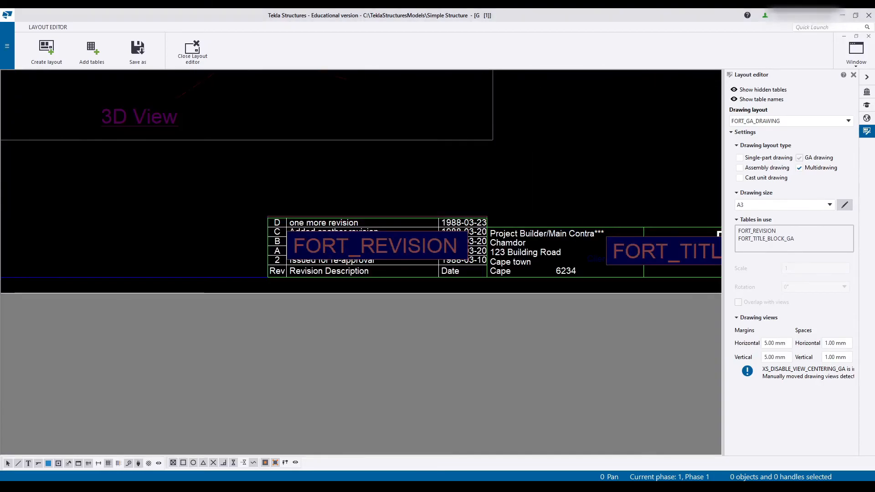
- Examine the FORT_REVISION table's columns, row heights and alignment with the title block in the layout
{"action": "scroll", "coordinate": [385, 272], "scroll_direction": "up", "scroll_amount": 2}
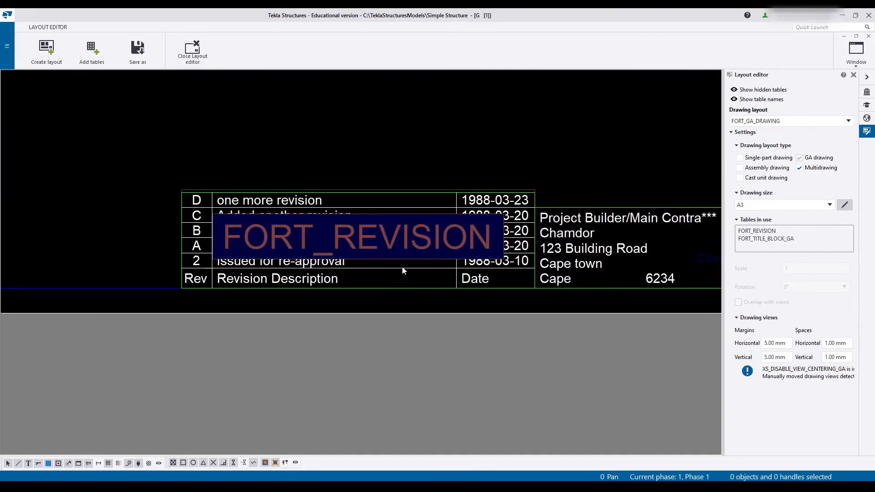
{"action": "mouse_move", "coordinate": [345, 210]}
{"action": "middle_mouse_down"}
{"action": "mouse_move", "coordinate": [354, 236]}
{"action": "mouse_move", "coordinate": [344, 262]}
{"action": "middle_mouse_up"}
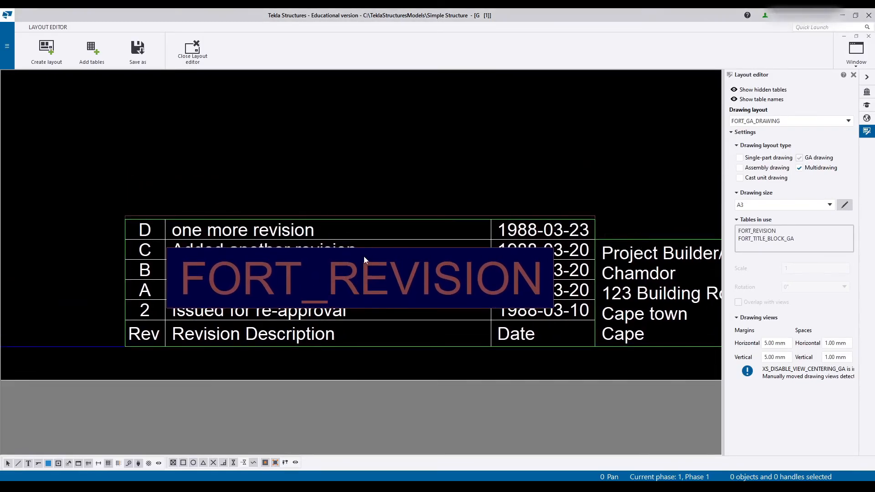
{"action": "left_click_drag", "start_coordinate": [479, 112], "coordinate": [451, 87]}
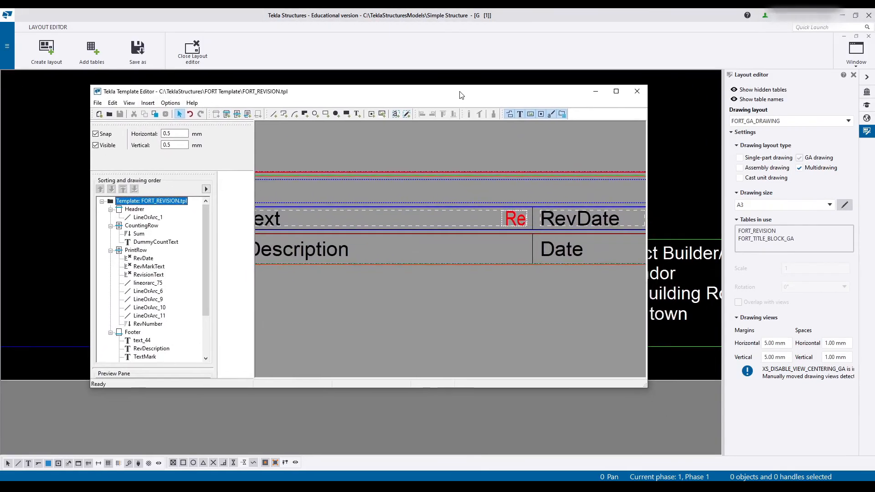
{"action": "scroll", "coordinate": [522, 176], "scroll_direction": "down", "scroll_amount": 4}
{"action": "scroll", "coordinate": [341, 188], "scroll_direction": "up", "scroll_amount": 4}
{"action": "scroll", "coordinate": [344, 188], "scroll_direction": "up", "scroll_amount": 1}
{"action": "middle_click_drag", "start_coordinate": [579, 261], "coordinate": [541, 304]}
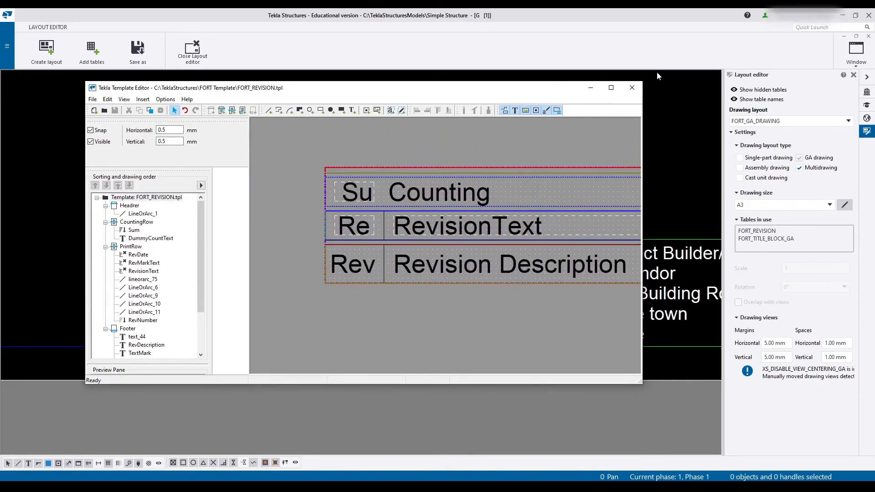
- Open the PrintRow row's rule in the FORT_REVISION template for advanced editing
{"action": "left_click", "coordinate": [611, 87]}
{"action": "scroll", "coordinate": [435, 237], "scroll_direction": "up", "scroll_amount": 2}
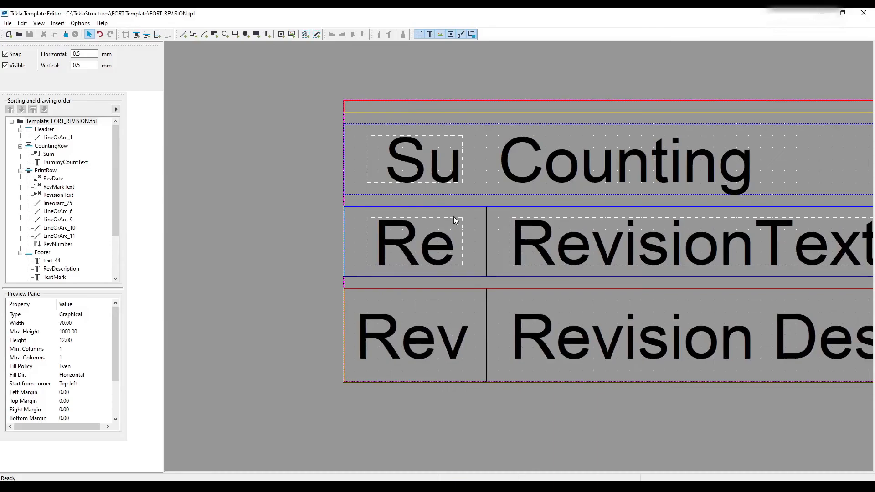
{"action": "double_click", "coordinate": [474, 208]}
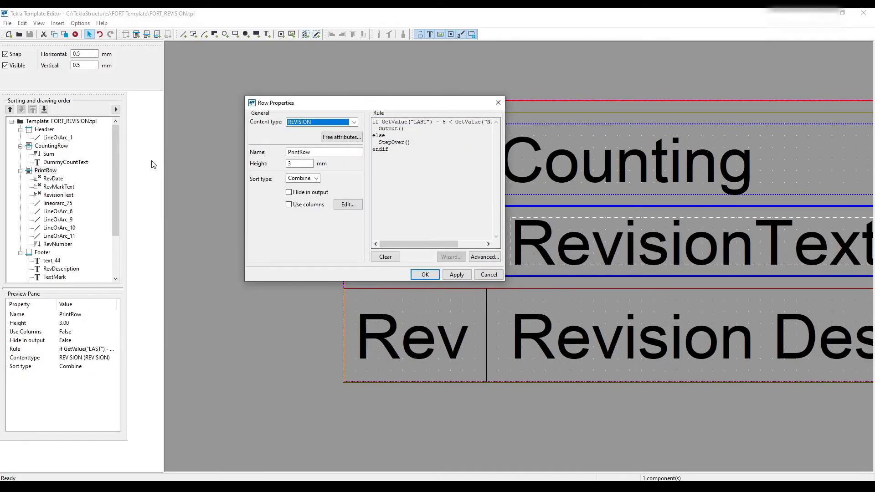
{"action": "left_click", "coordinate": [489, 274]}
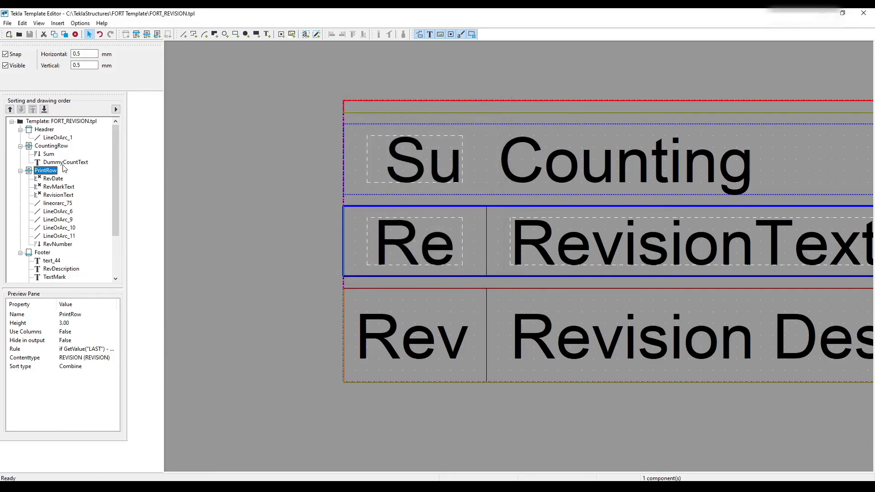
{"action": "double_click", "coordinate": [31, 173]}
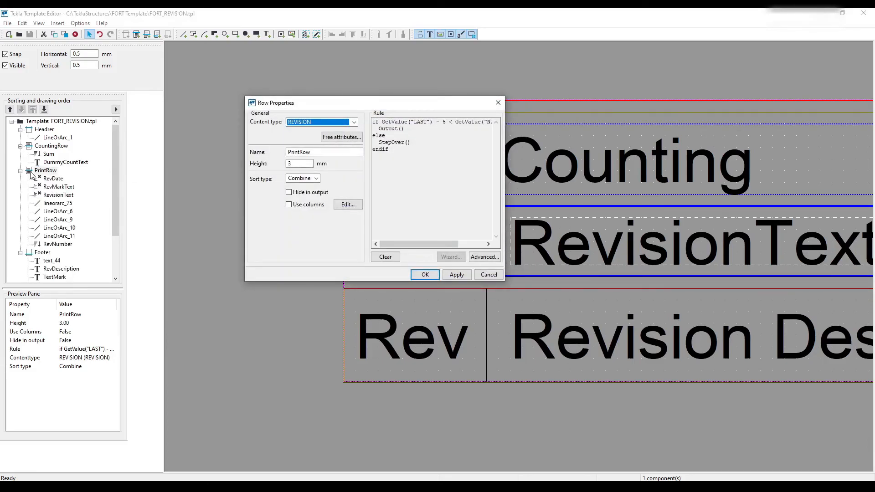
{"action": "right_click", "coordinate": [30, 173]}
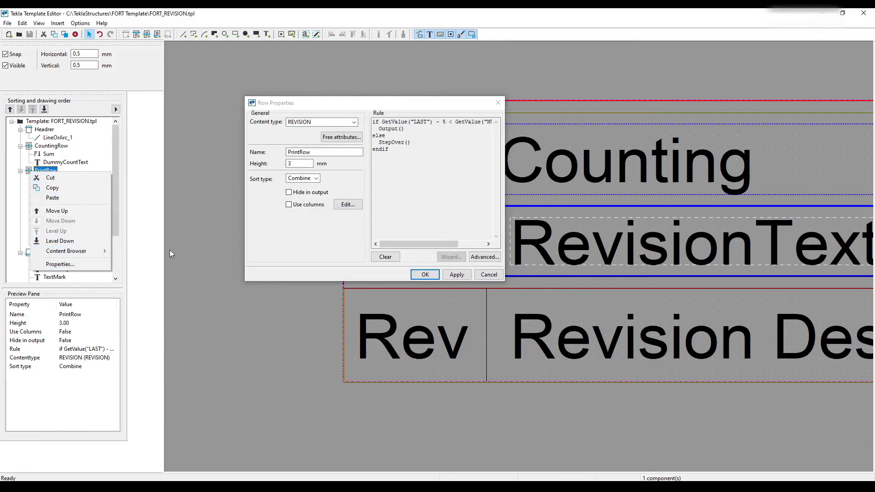
{"action": "left_click", "coordinate": [304, 258]}
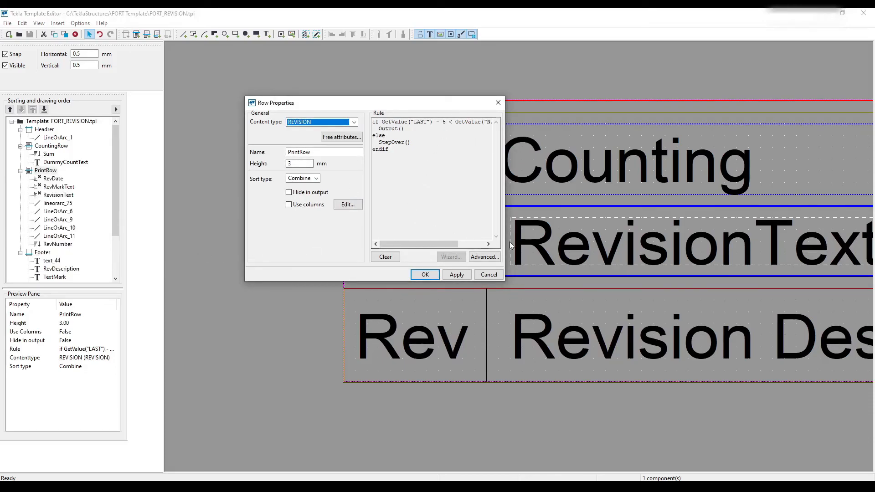
{"action": "left_click", "coordinate": [486, 258]}
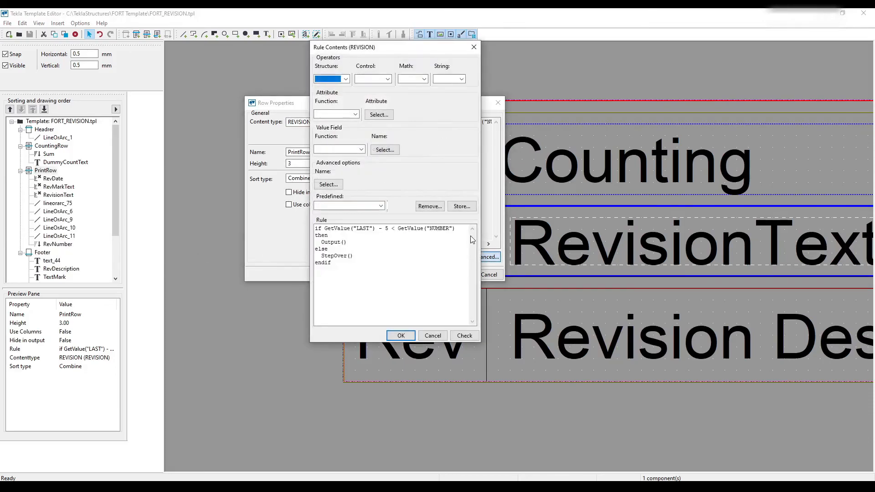
{"action": "left_click_drag", "start_coordinate": [406, 49], "coordinate": [469, 49]}
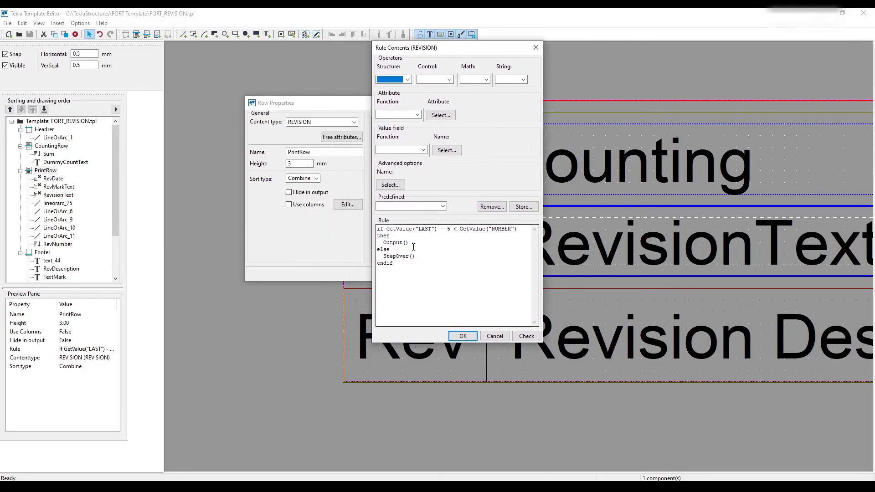
- Change the PrintRow rule's condition to GetValue("LAST") - 4 < GetValue("NUMBER"), check its syntax and apply it
{"action": "left_click", "coordinate": [448, 230]}
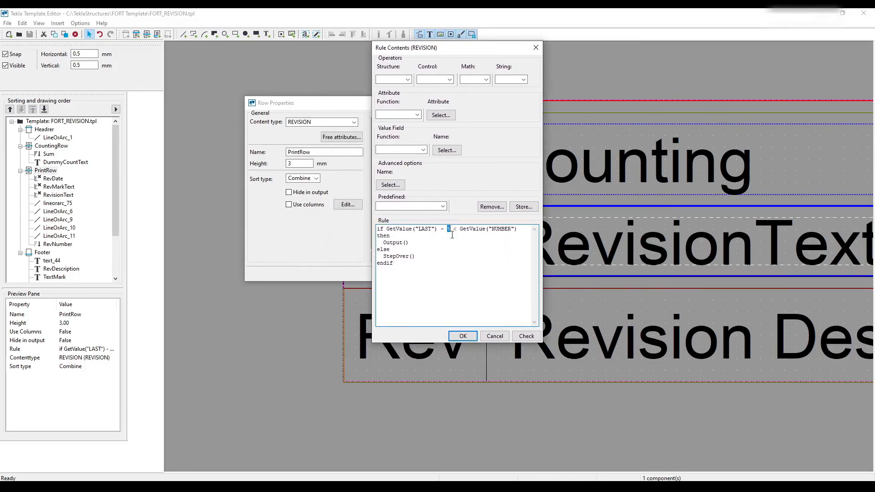
{"action": "left_click_drag", "start_coordinate": [499, 336], "coordinate": [462, 298]}
{"action": "left_click", "coordinate": [527, 336]}
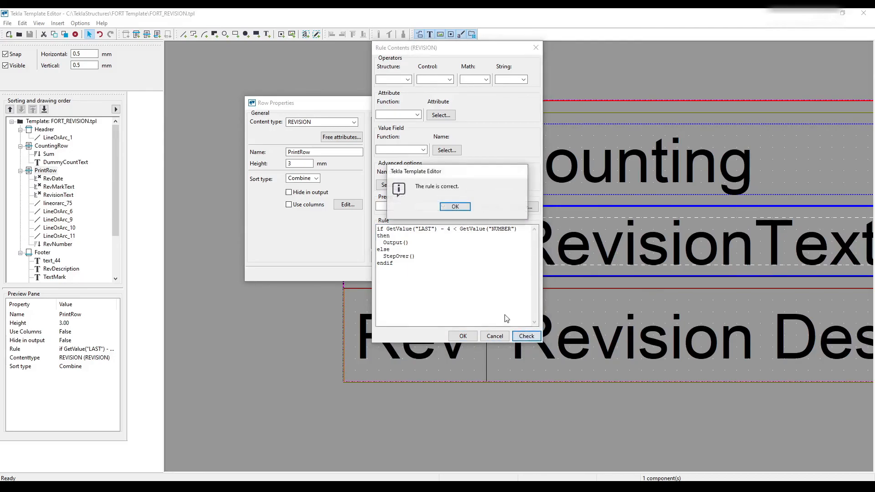
{"action": "left_click", "coordinate": [454, 207]}
{"action": "left_click", "coordinate": [461, 338]}
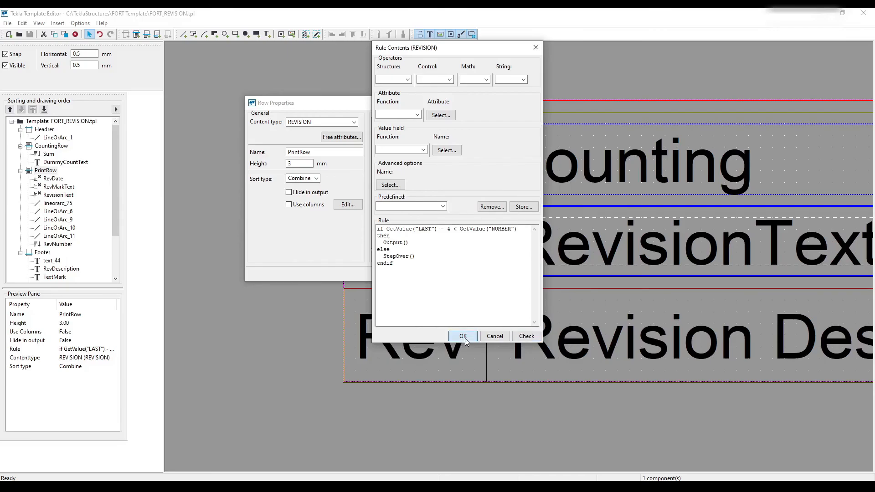
{"action": "left_click", "coordinate": [428, 277]}
- Review the rows of the revision table and save the FORT_REVISION template
{"action": "scroll", "coordinate": [363, 247], "scroll_direction": "down", "scroll_amount": 4}
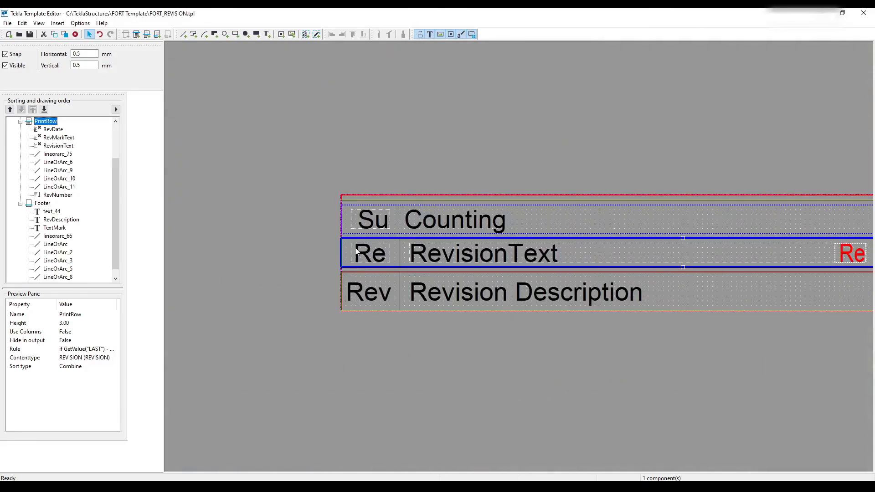
{"action": "scroll", "coordinate": [474, 195], "scroll_direction": "up", "scroll_amount": 2}
{"action": "left_click", "coordinate": [350, 224]}
{"action": "middle_click_drag", "start_coordinate": [349, 224], "coordinate": [372, 214]}
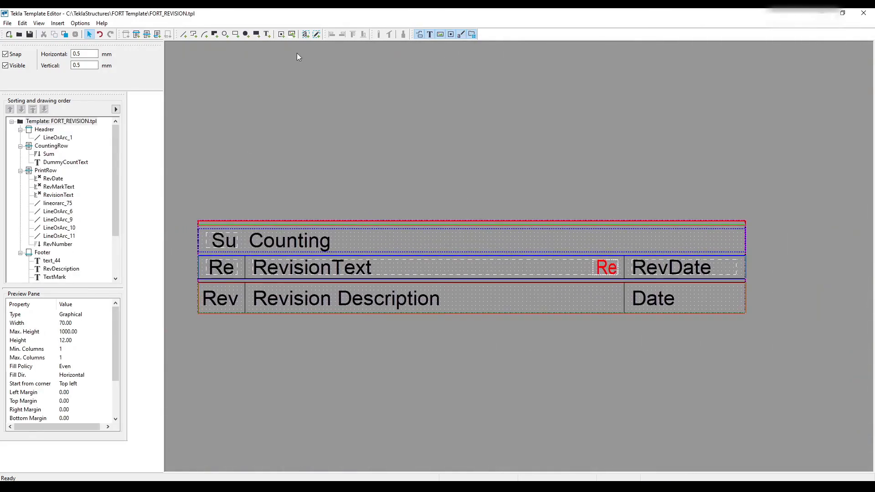
{"action": "left_click", "coordinate": [29, 34]}
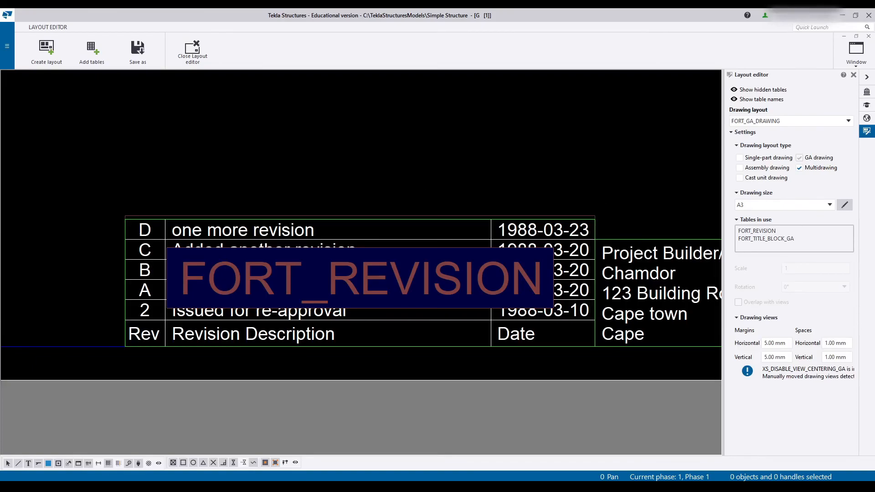
- Switch the layout's drawing size to A4 and examine how the FORT_REVISION rows align with the title block
{"action": "left_click", "coordinate": [805, 205]}
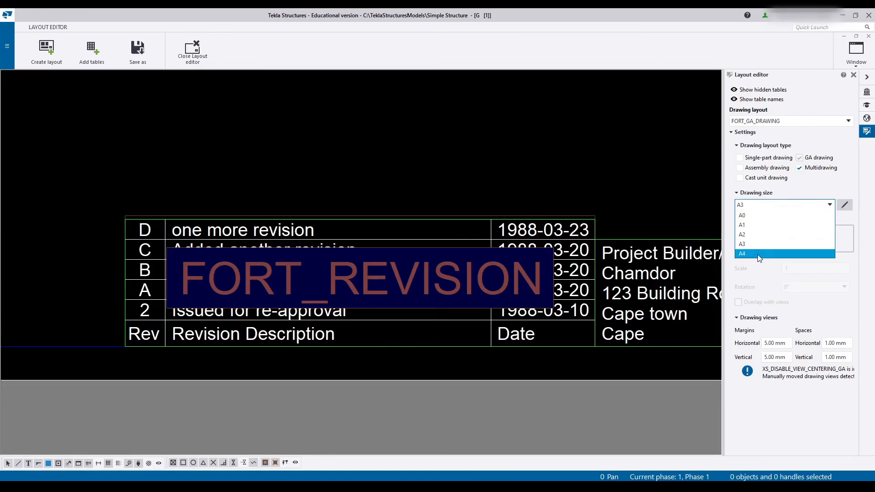
{"action": "left_click", "coordinate": [758, 255]}
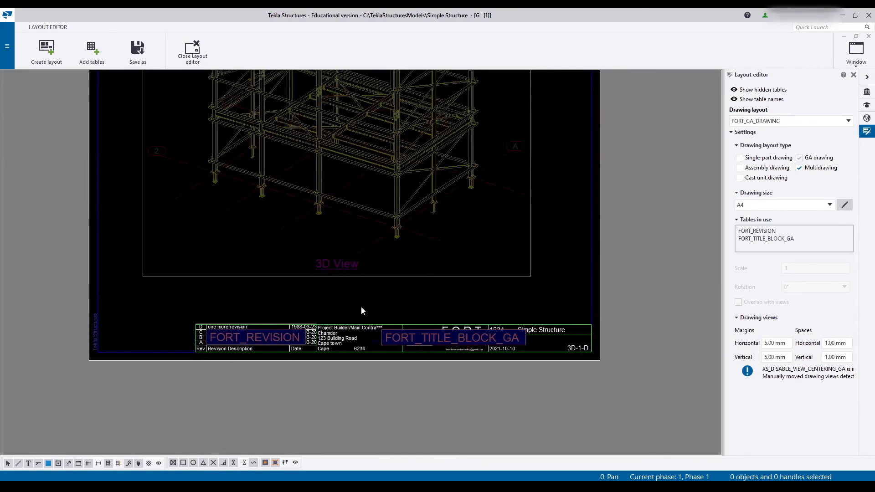
{"action": "scroll", "coordinate": [351, 319], "scroll_direction": "up", "scroll_amount": 3}
{"action": "scroll", "coordinate": [212, 342], "scroll_direction": "up", "scroll_amount": 2}
{"action": "middle_click_drag", "start_coordinate": [212, 346], "coordinate": [432, 210]}
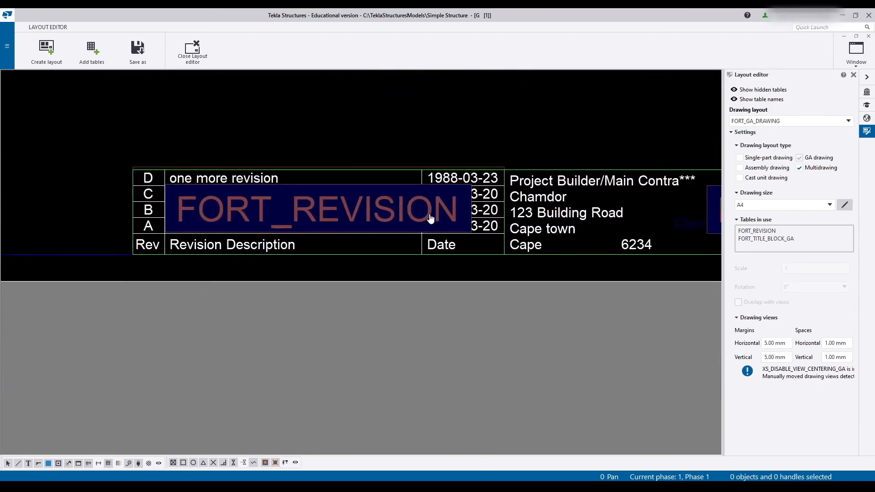
{"action": "middle_click_drag", "start_coordinate": [381, 270], "coordinate": [369, 303]}
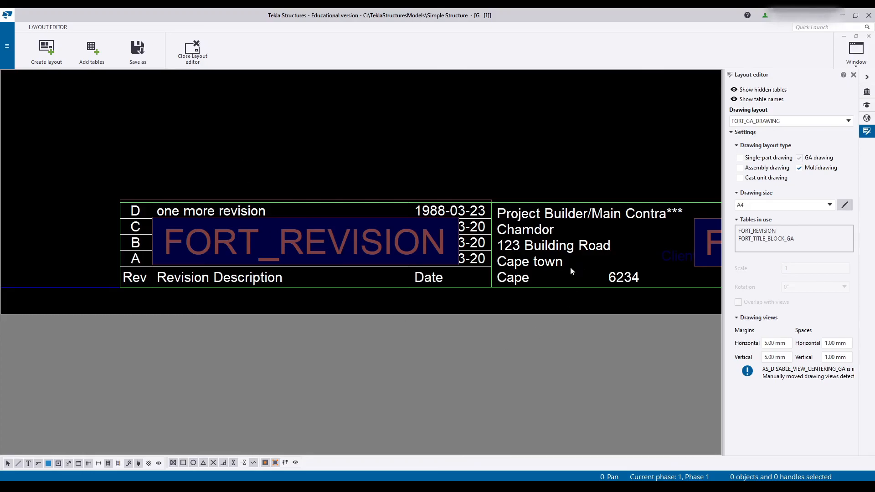
{"action": "middle_click_drag", "start_coordinate": [510, 278], "coordinate": [478, 284]}
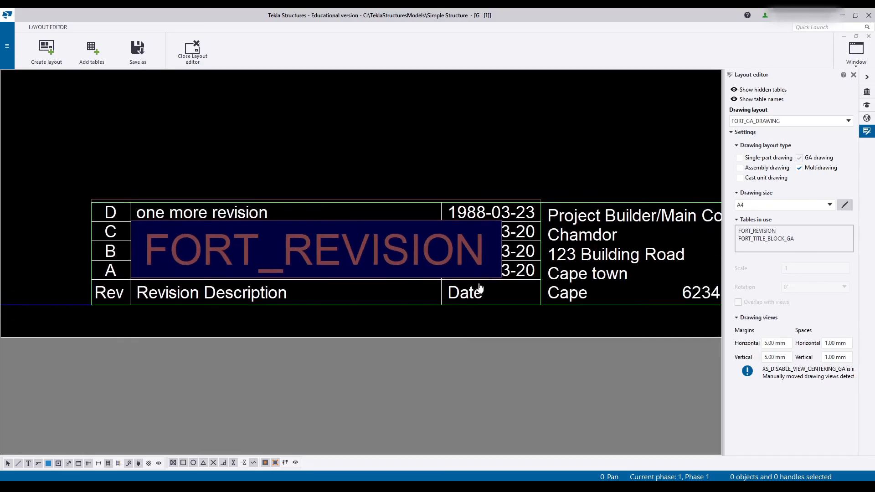
{"action": "scroll", "coordinate": [309, 241], "scroll_direction": "down", "scroll_amount": 2}
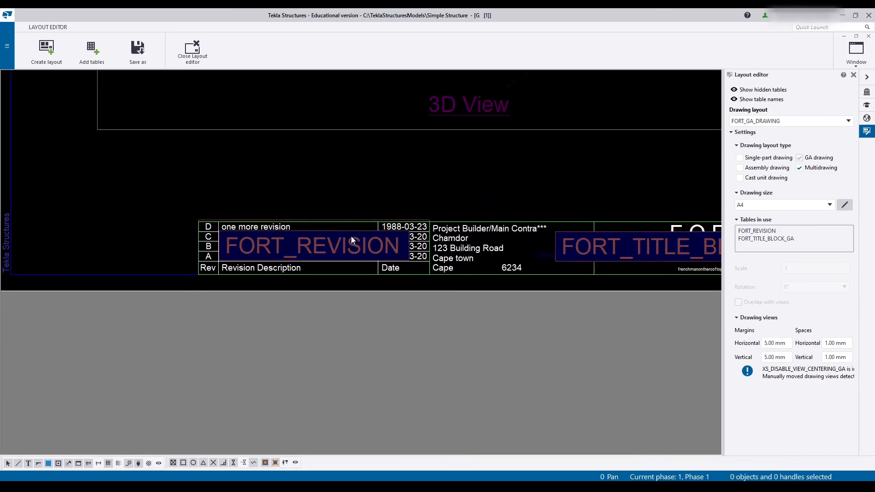
- Move the FORT_REVISION table away from the title block to the lower-left corner of the A4 drawing frame
{"action": "mouse_move", "coordinate": [524, 191]}
{"action": "middle_mouse_down"}
{"action": "mouse_move", "coordinate": [130, 210]}
{"action": "mouse_move", "coordinate": [431, 169]}
{"action": "mouse_move", "coordinate": [231, 192]}
{"action": "middle_mouse_up"}
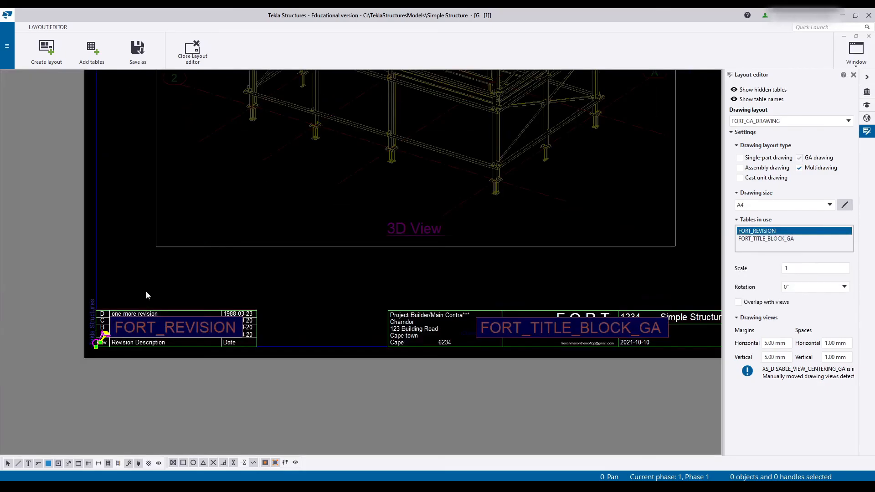
{"action": "left_click", "coordinate": [214, 275]}
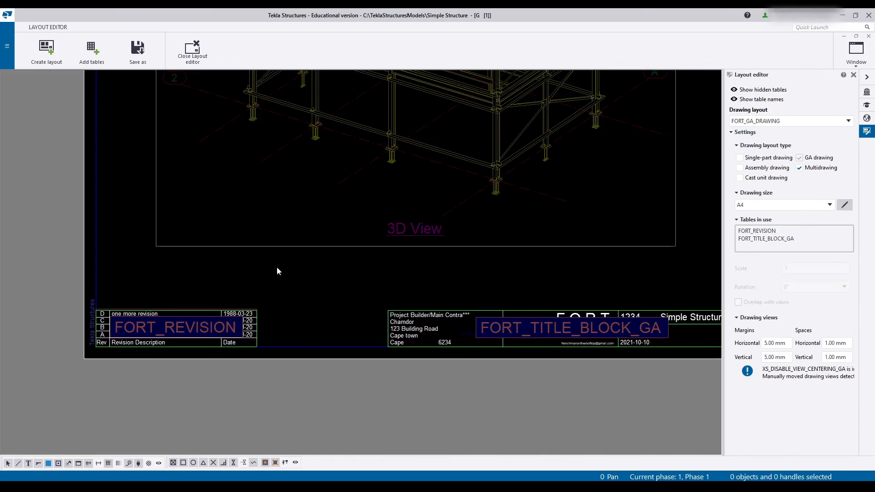
{"action": "scroll", "coordinate": [557, 250], "scroll_direction": "down", "scroll_amount": 4}
{"action": "mouse_move", "coordinate": [559, 247]}
{"action": "middle_mouse_down"}
{"action": "mouse_move", "coordinate": [465, 334]}
{"action": "mouse_move", "coordinate": [493, 350]}
{"action": "middle_mouse_up"}
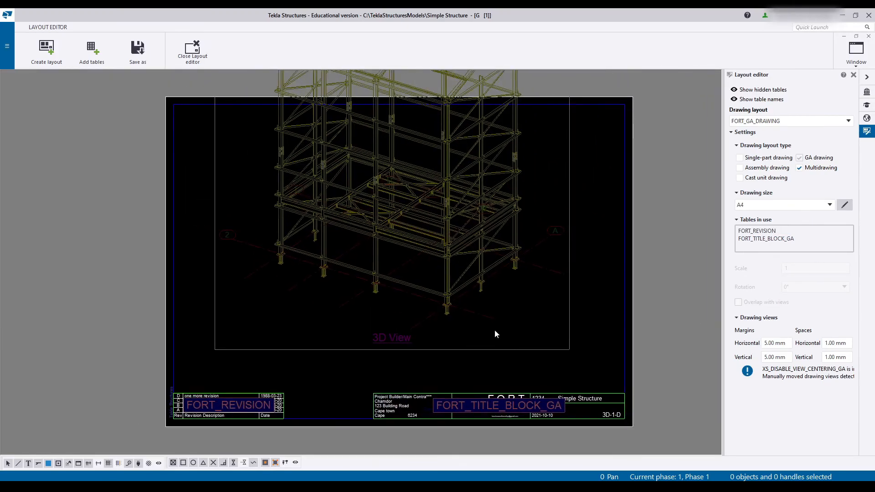